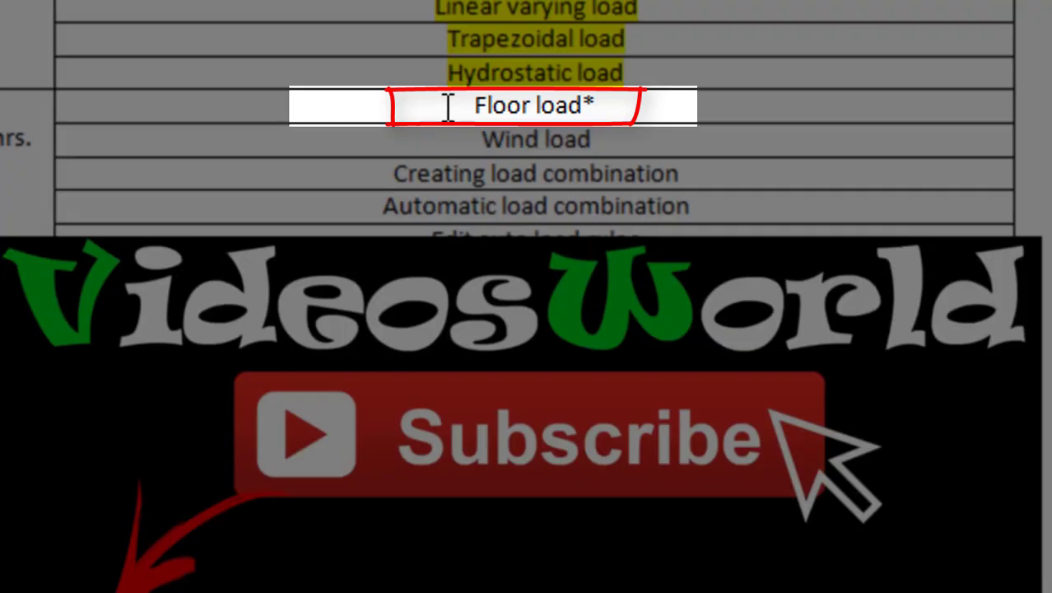
Start a new Space project named 'floro load', keeping Meter and KiloNewton units
{"action": "left_click_drag", "start_coordinate": [449, 106], "coordinate": [541, 105]}
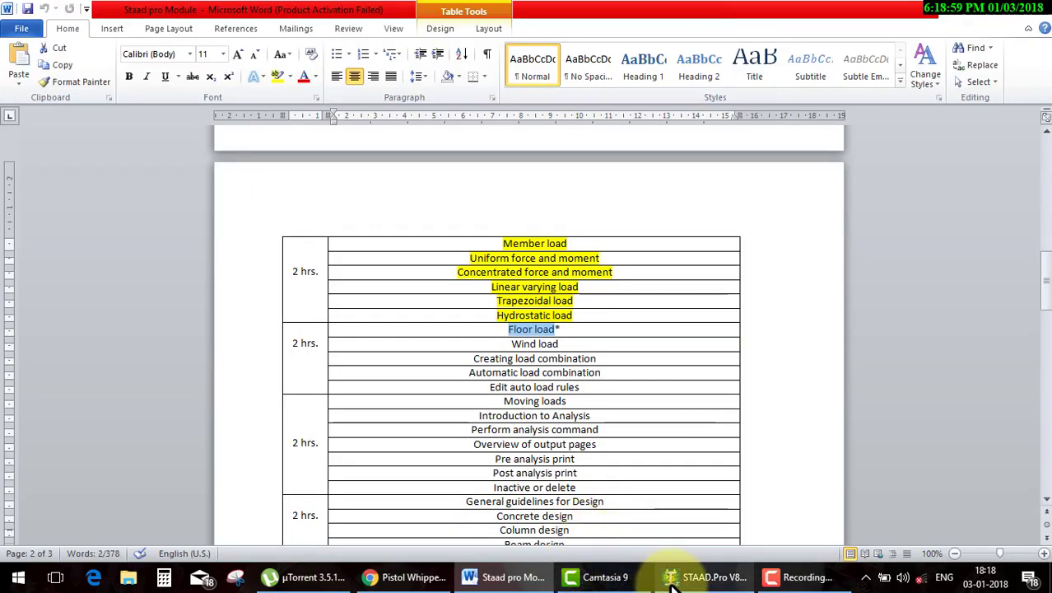
{"action": "left_click", "coordinate": [671, 580]}
{"action": "left_click", "coordinate": [85, 155]}
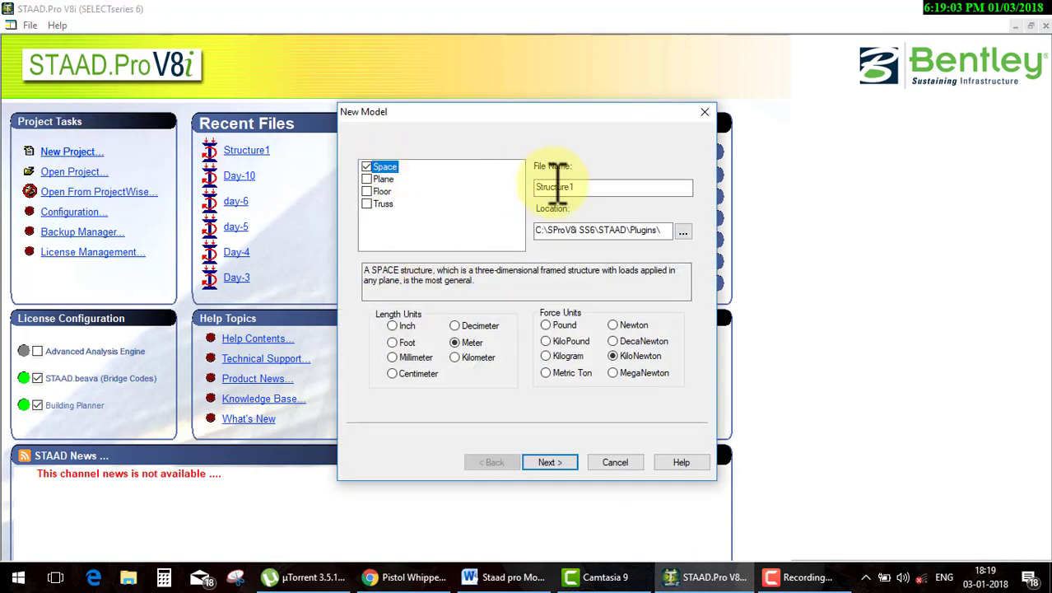
{"action": "double_click", "coordinate": [594, 184]}
{"action": "type", "text": "floro load"}
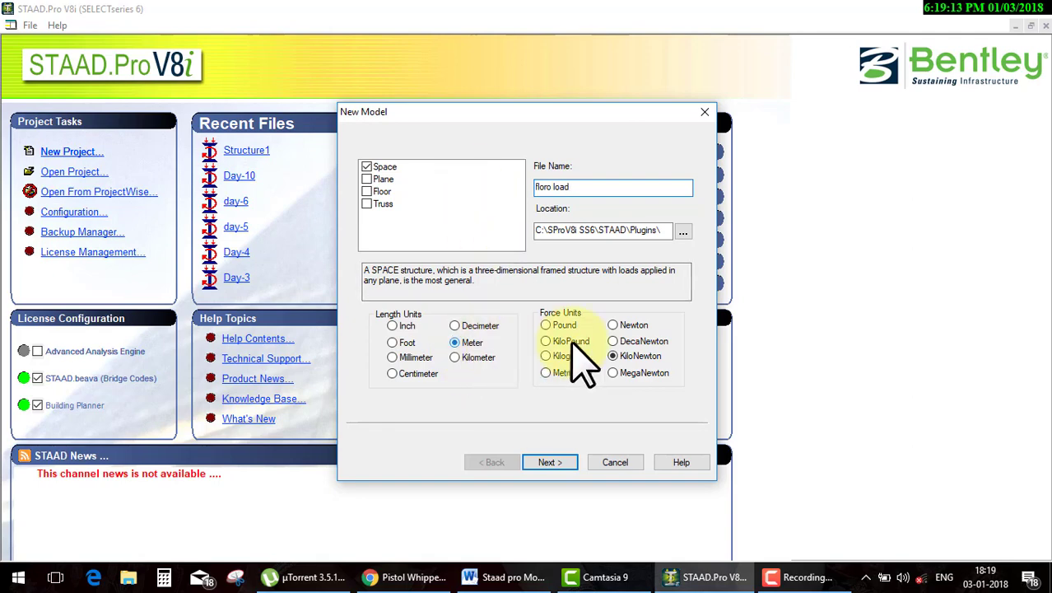
{"action": "left_click", "coordinate": [555, 462]}
{"action": "left_click", "coordinate": [555, 462]}
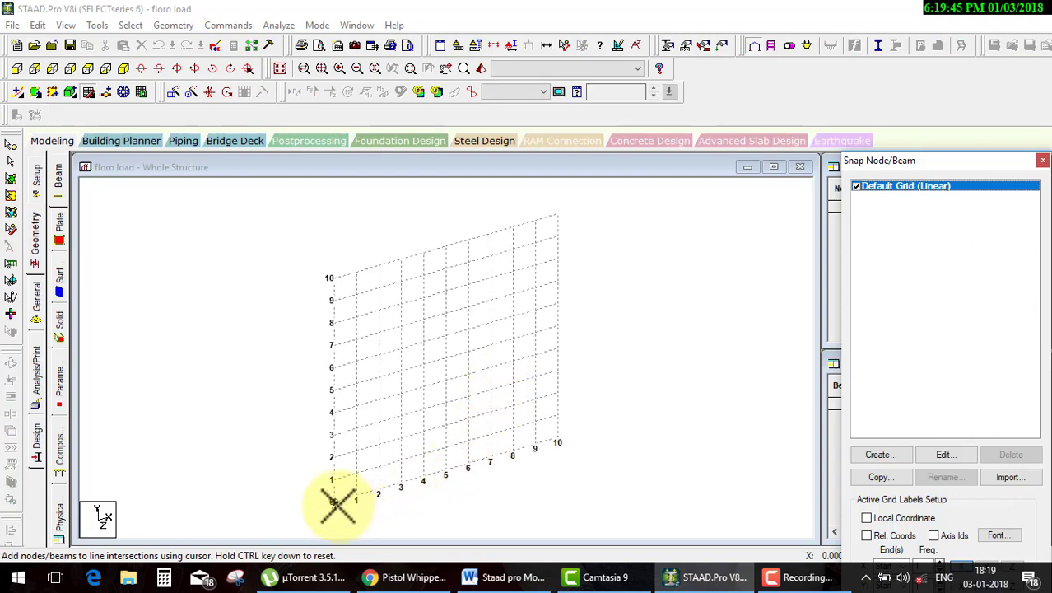
Add node 1 at the origin (0, 0, 0) and close the Snap Node/Beam grid
{"action": "left_click", "coordinate": [334, 502]}
{"action": "left_click", "coordinate": [558, 371]}
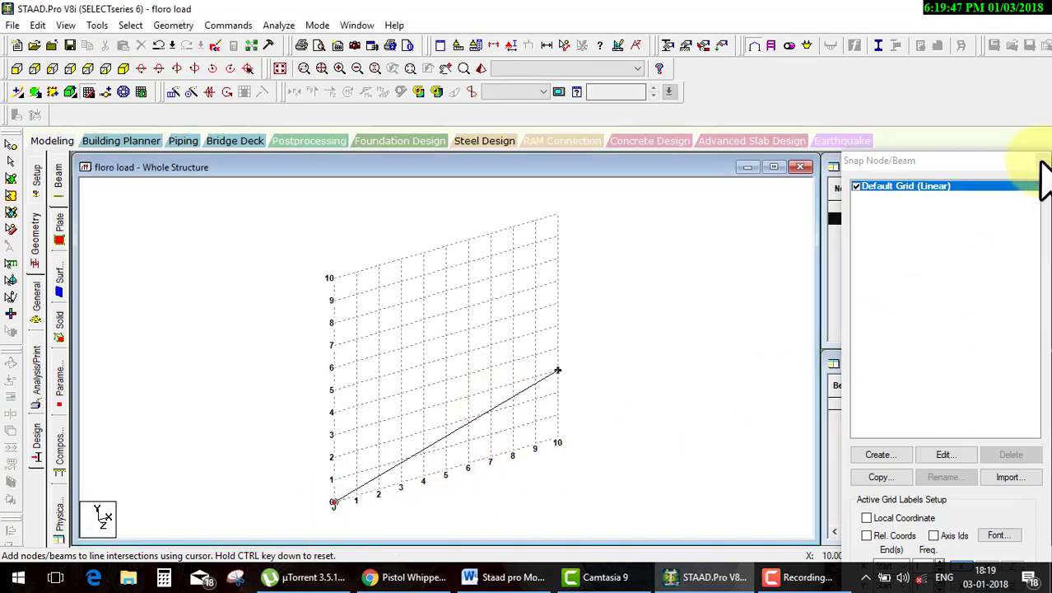
{"action": "left_click", "coordinate": [1042, 160]}
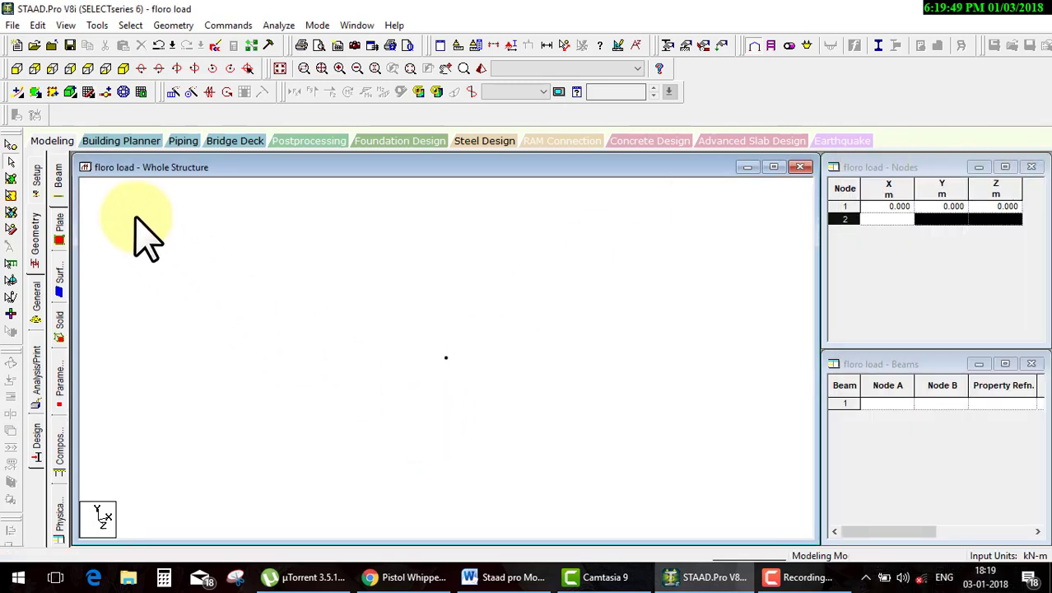
Repeat the origin node 5 steps of 5 m along X, linked with beams
{"action": "left_click", "coordinate": [10, 161]}
{"action": "left_click_drag", "start_coordinate": [406, 343], "coordinate": [485, 391]}
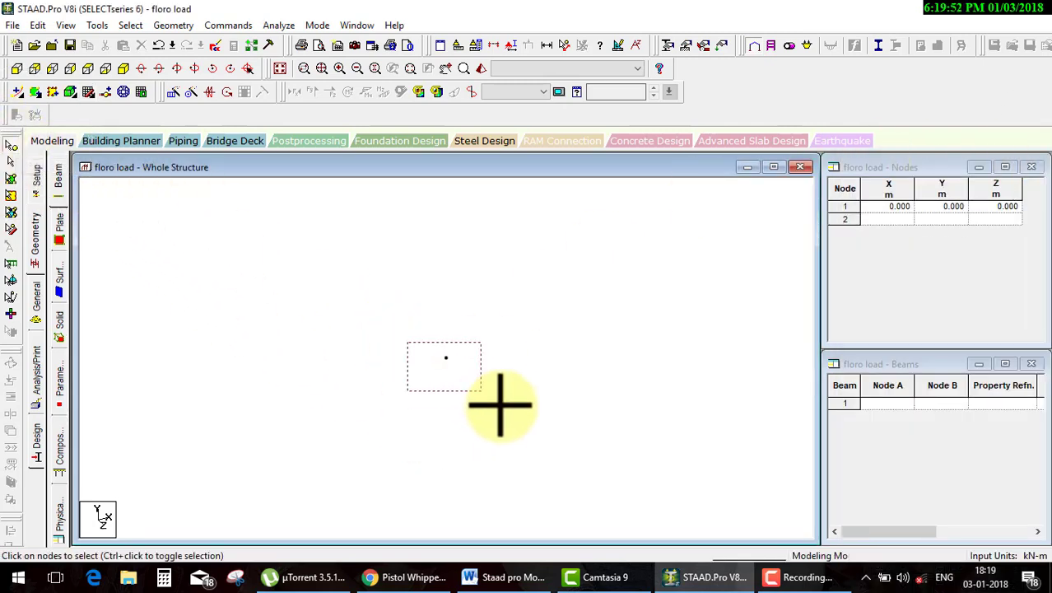
{"action": "left_click", "coordinate": [172, 93]}
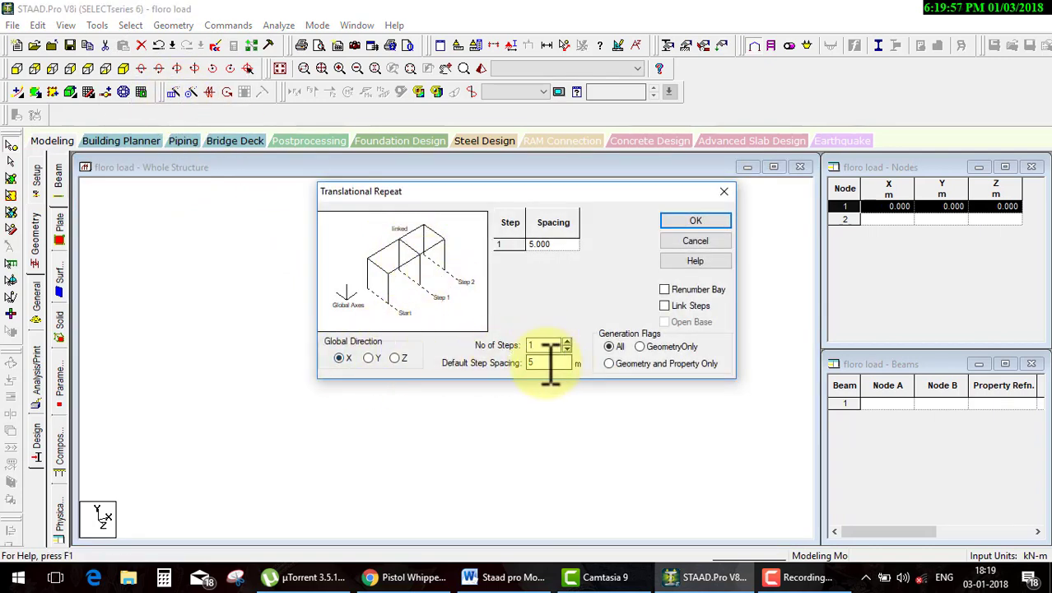
{"action": "key", "text": "BackSpace"}
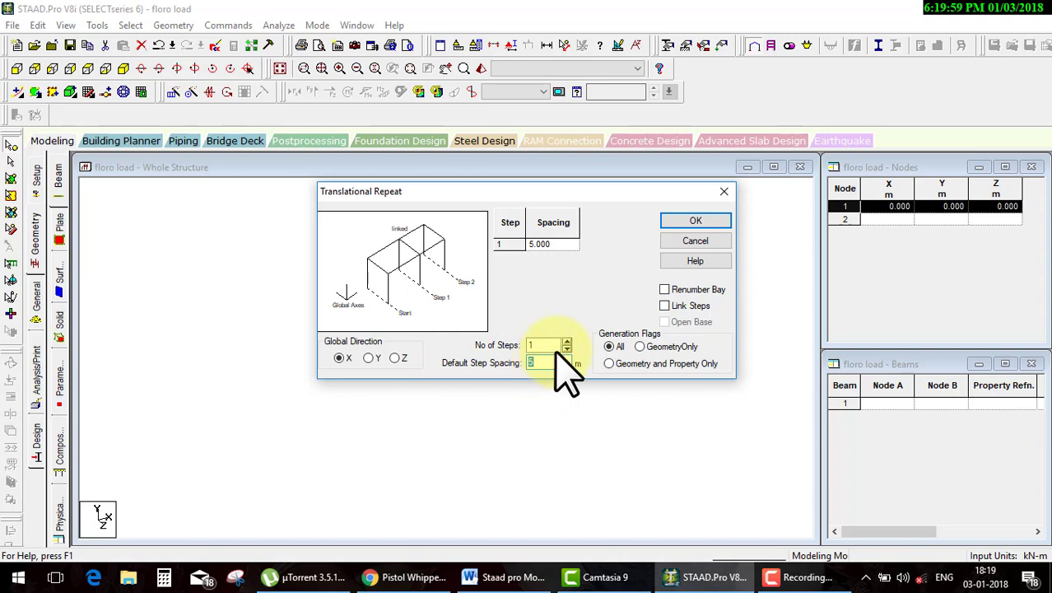
{"action": "left_click", "coordinate": [666, 307]}
{"action": "type", "text": "5"}
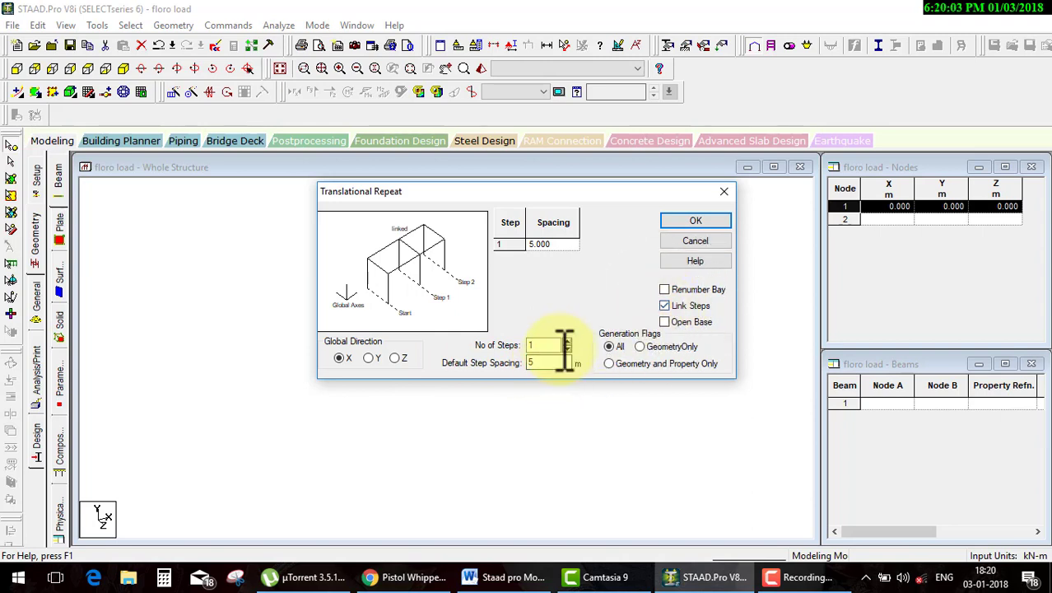
{"action": "left_click", "coordinate": [685, 223]}
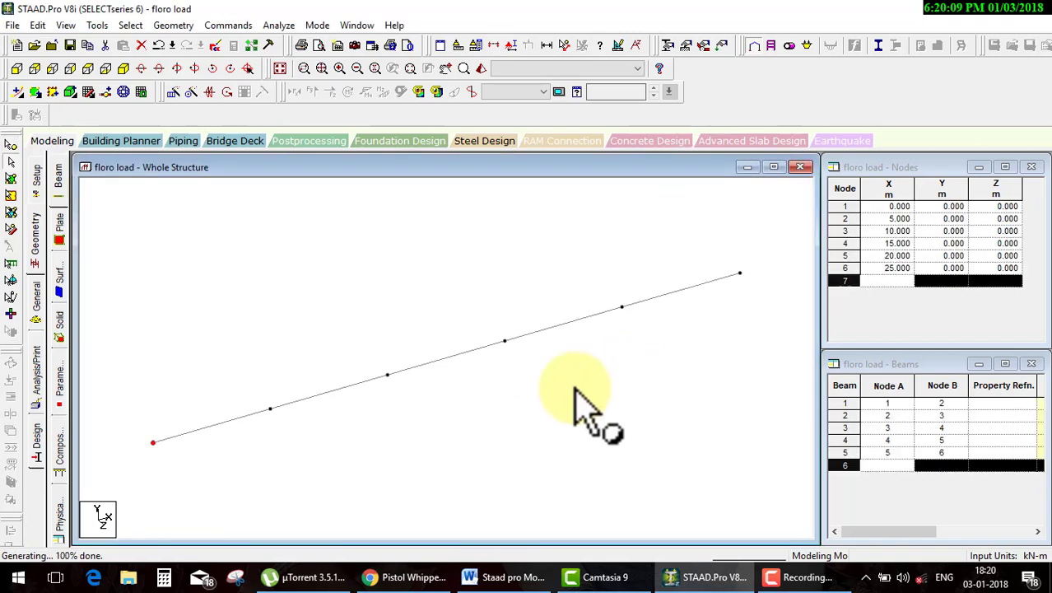
Repeat all beams 4 linked steps along Z to form the floor grid
{"action": "key", "text": "ctrl+a"}
{"action": "left_click", "coordinate": [190, 92]}
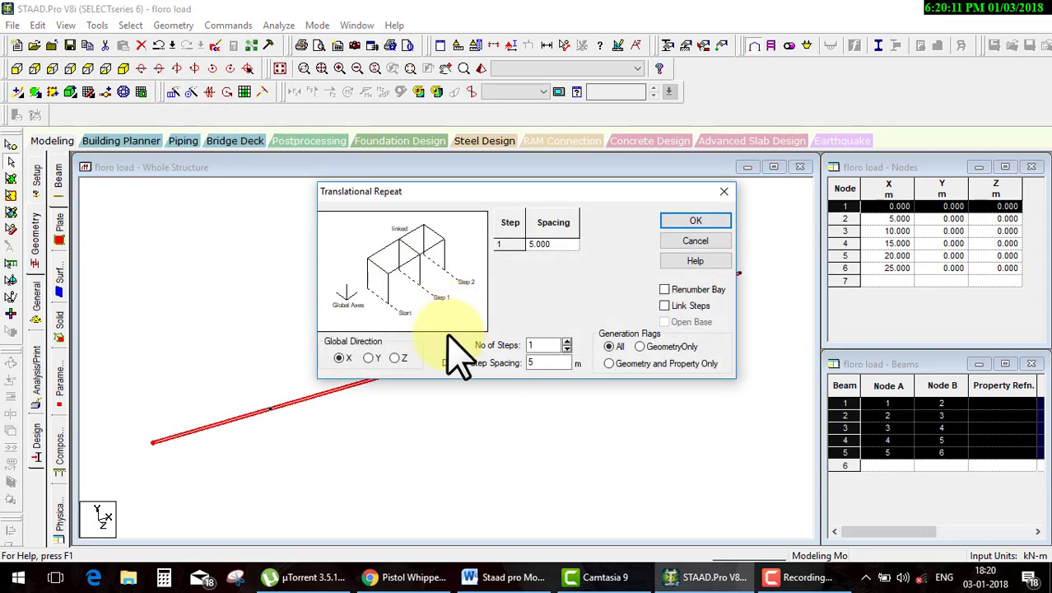
{"action": "left_click", "coordinate": [394, 357]}
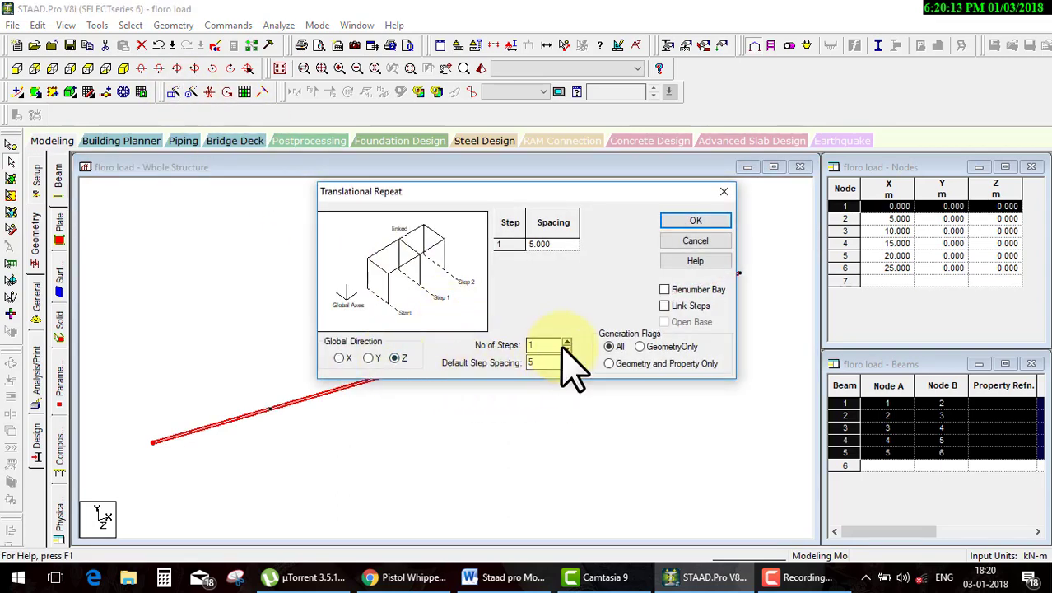
{"action": "left_click", "coordinate": [566, 341]}
{"action": "left_click", "coordinate": [567, 340]}
{"action": "left_click", "coordinate": [663, 305]}
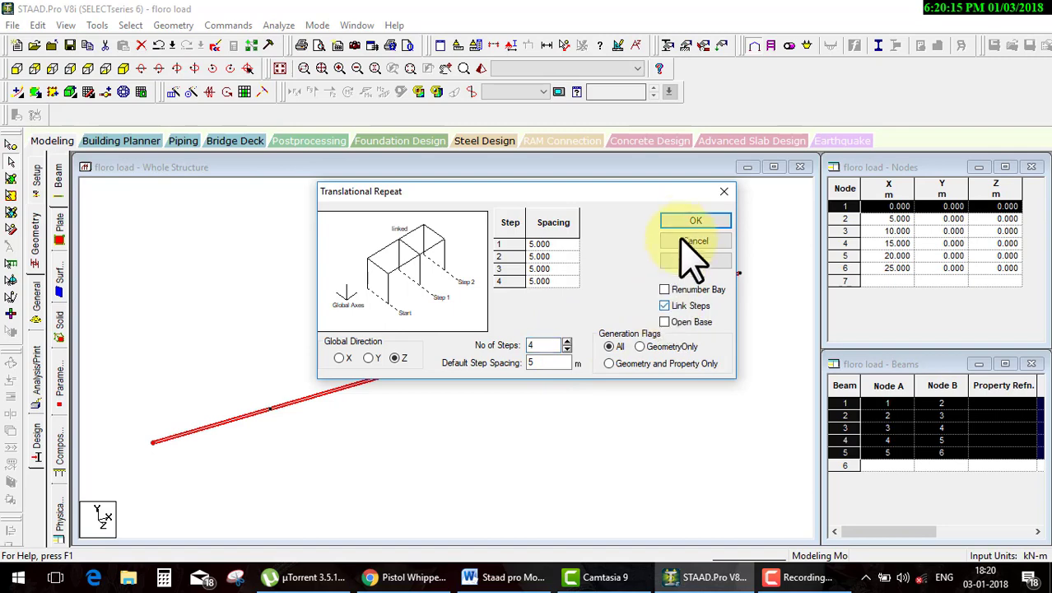
{"action": "left_click", "coordinate": [694, 221]}
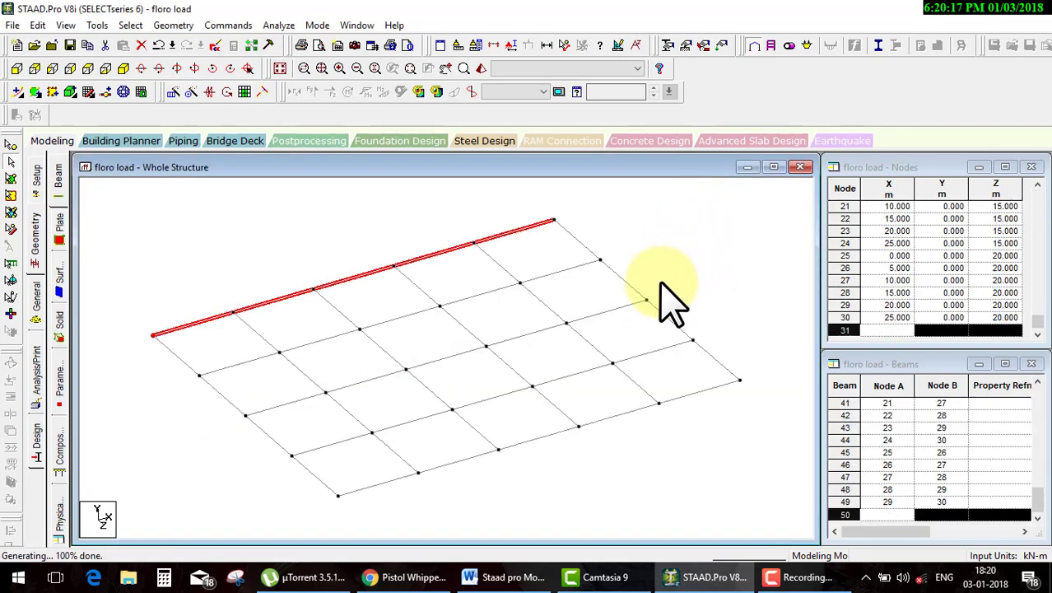
{"action": "left_click", "coordinate": [684, 277]}
Repeat the floor grid 10 storeys upward at 3 m, then delete the ground-level beams
{"action": "key", "text": "ctrl+a"}
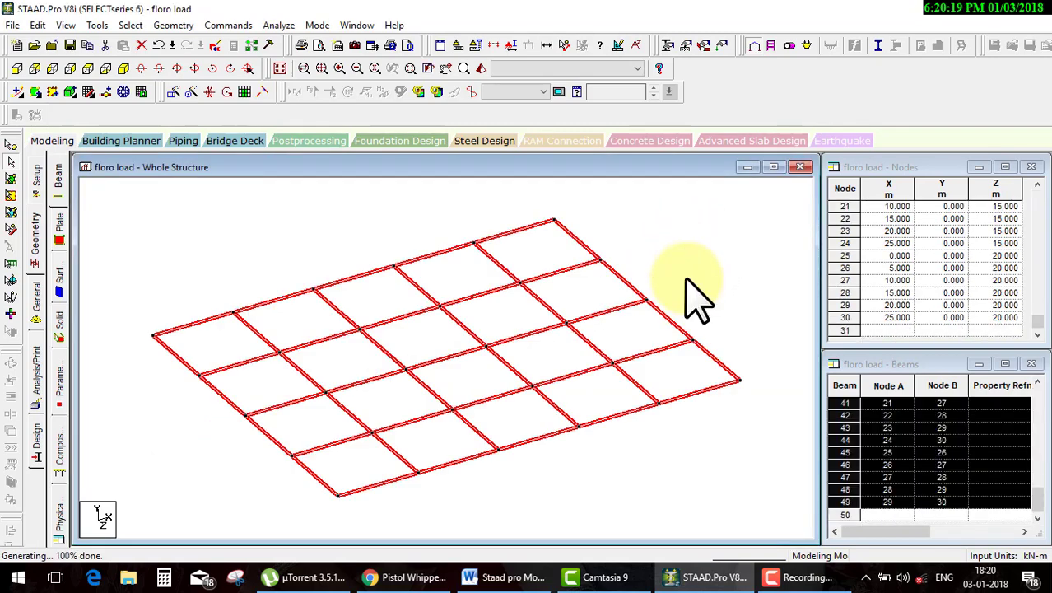
{"action": "left_click", "coordinate": [172, 95]}
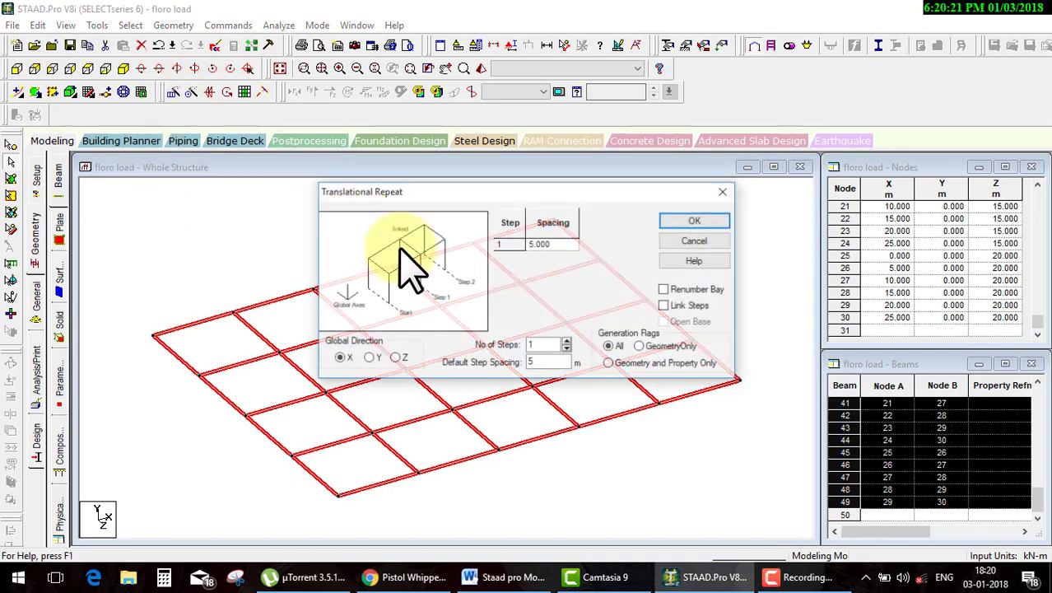
{"action": "left_click", "coordinate": [368, 357]}
{"action": "double_click", "coordinate": [543, 362]}
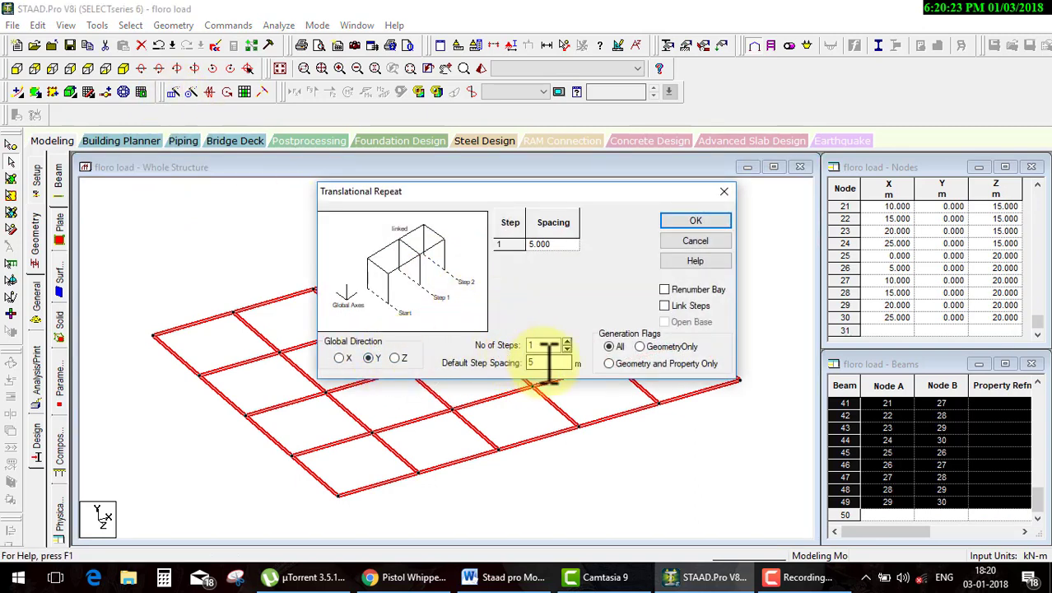
{"action": "type", "text": "3"}
{"action": "double_click", "coordinate": [543, 346]}
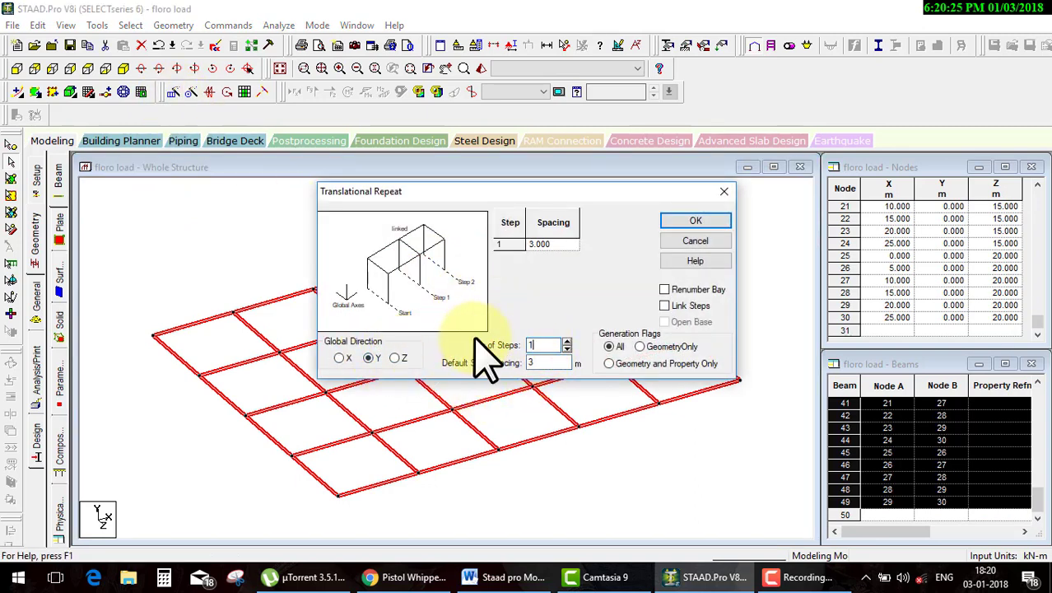
{"action": "type", "text": "0"}
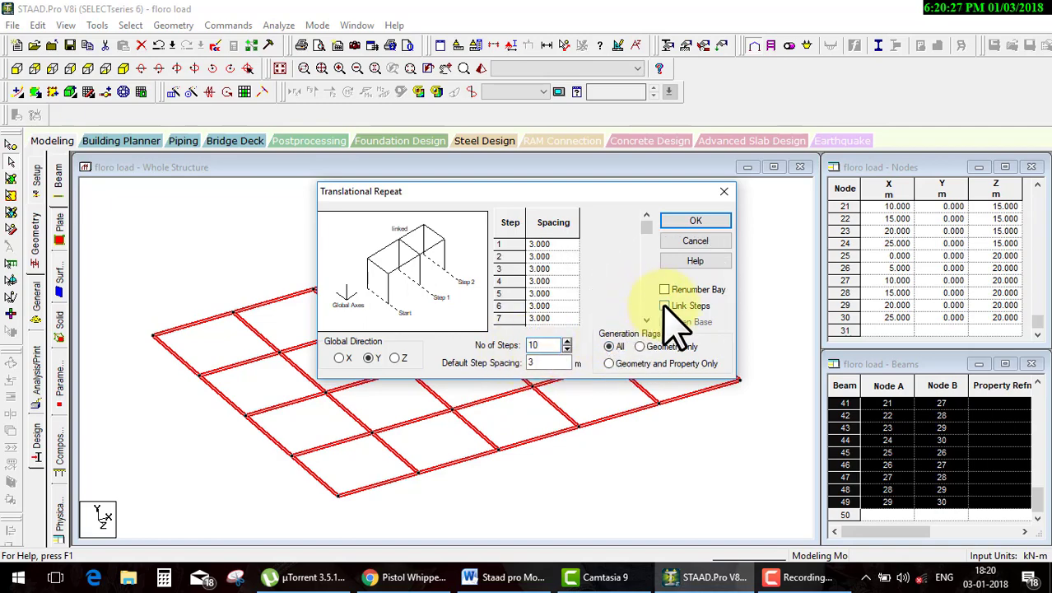
{"action": "left_click", "coordinate": [695, 221]}
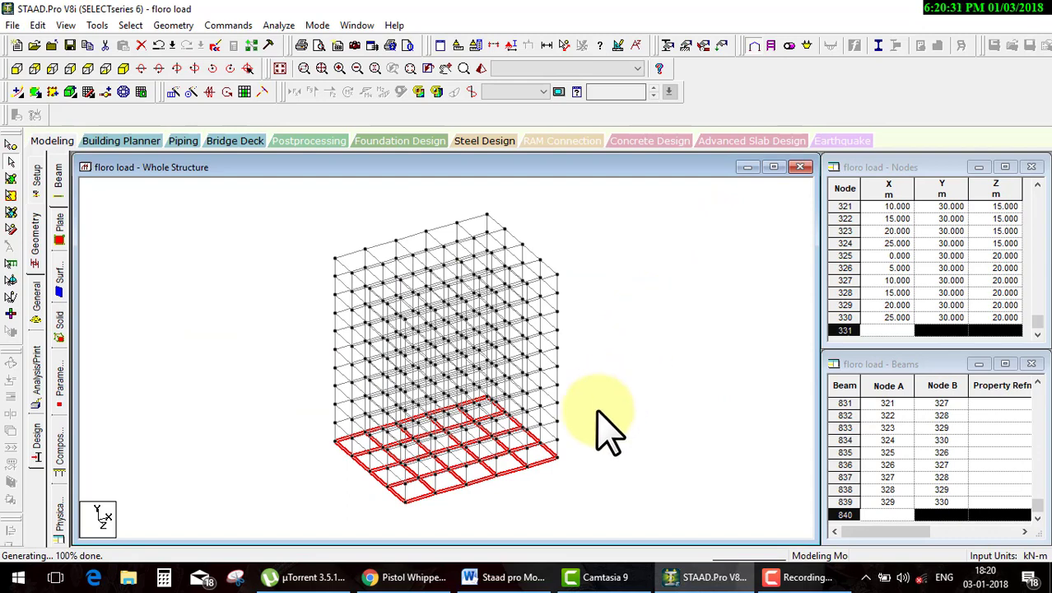
{"action": "key", "text": "Delete"}
Confirm deleting the 49 ground beams and create a Fixed support as Support 2
{"action": "left_click", "coordinate": [586, 319]}
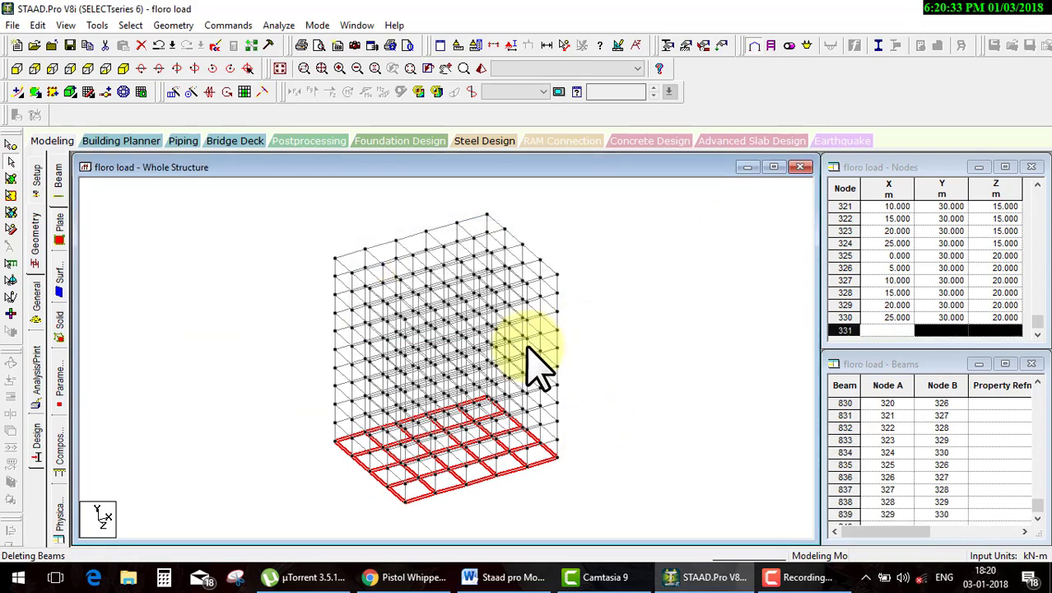
{"action": "left_click", "coordinate": [36, 301]}
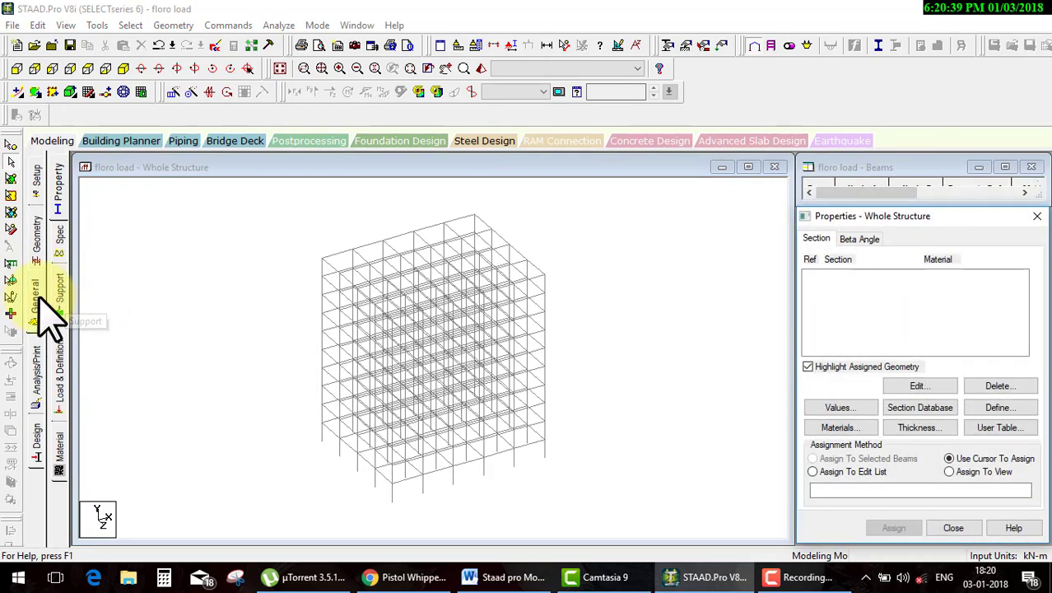
{"action": "left_click", "coordinate": [59, 290]}
{"action": "left_click", "coordinate": [910, 417]}
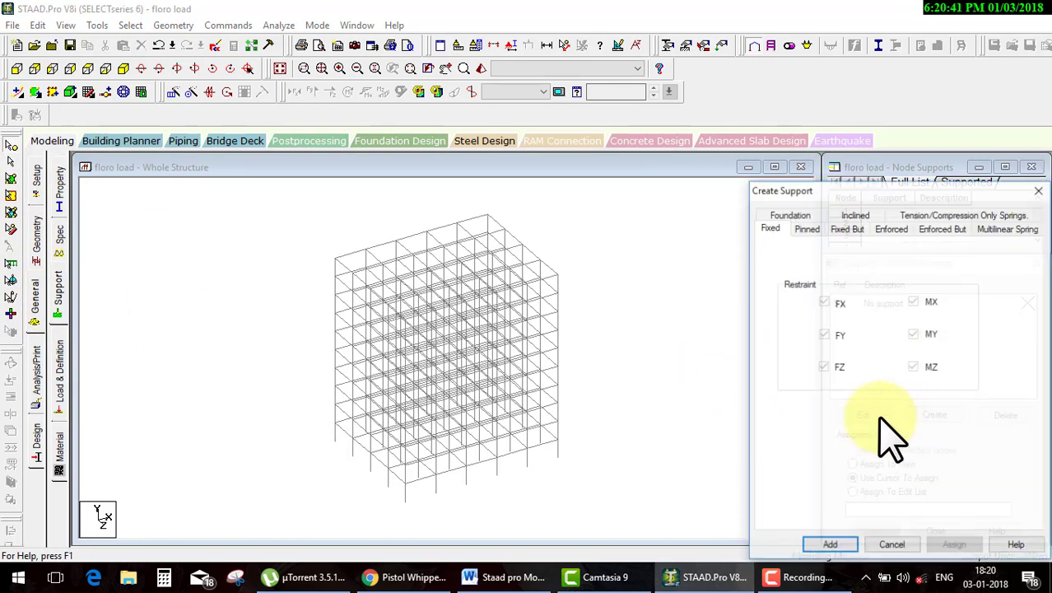
{"action": "left_click", "coordinate": [833, 544]}
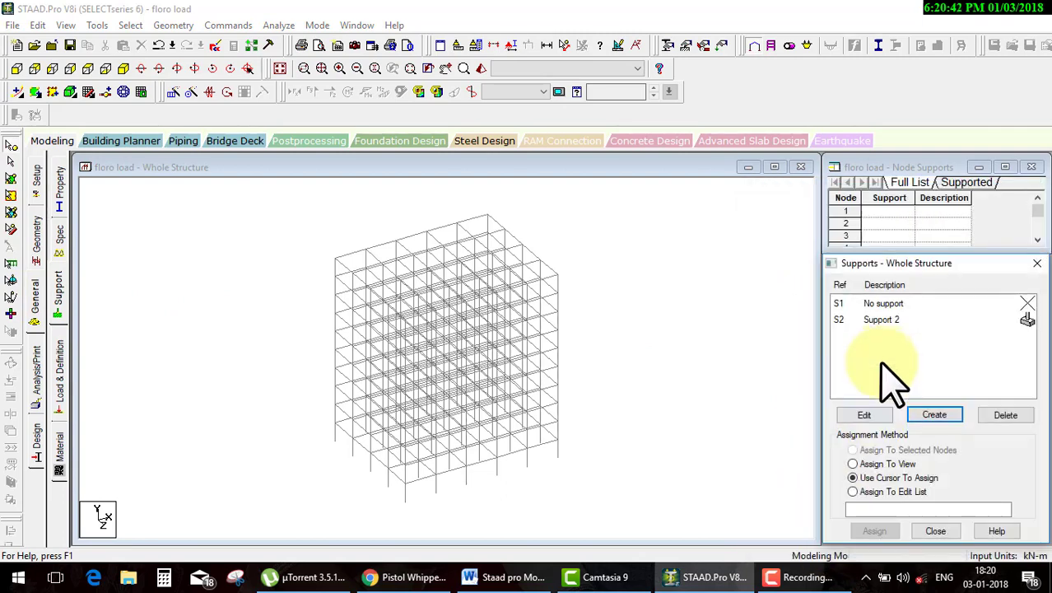
Assign fixed Support 2 to all base nodes selected in front elevation
{"action": "left_click", "coordinate": [882, 321]}
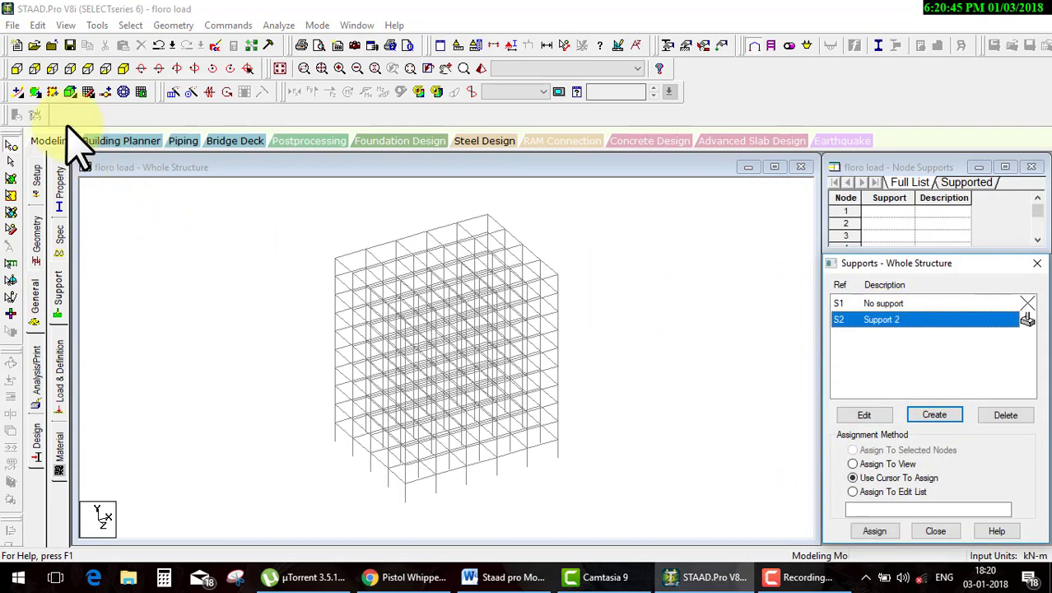
{"action": "left_click", "coordinate": [17, 68]}
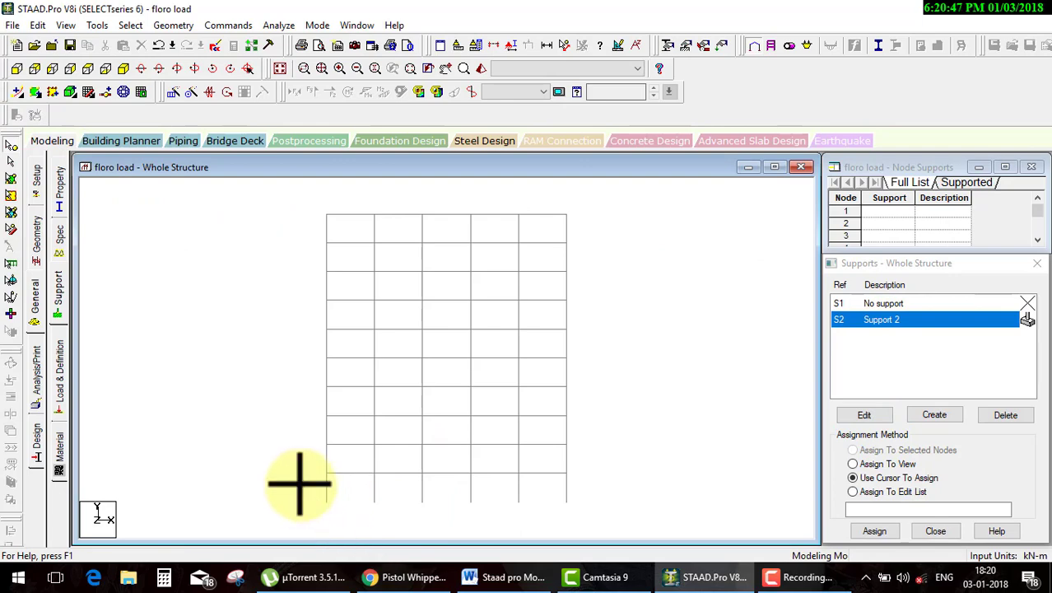
{"action": "left_click_drag", "start_coordinate": [299, 486], "coordinate": [665, 535]}
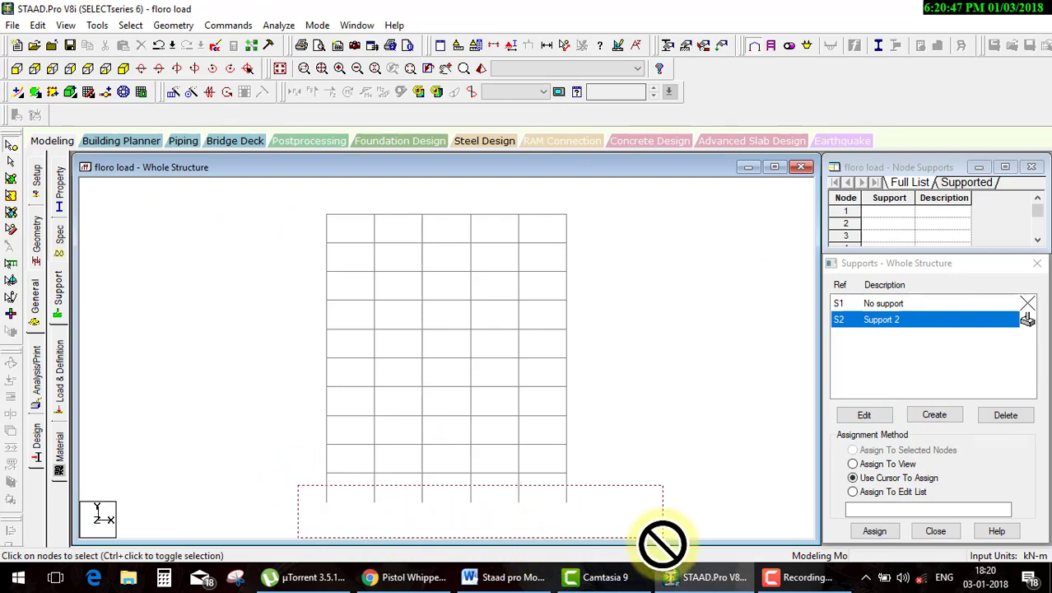
{"action": "left_click", "coordinate": [123, 68]}
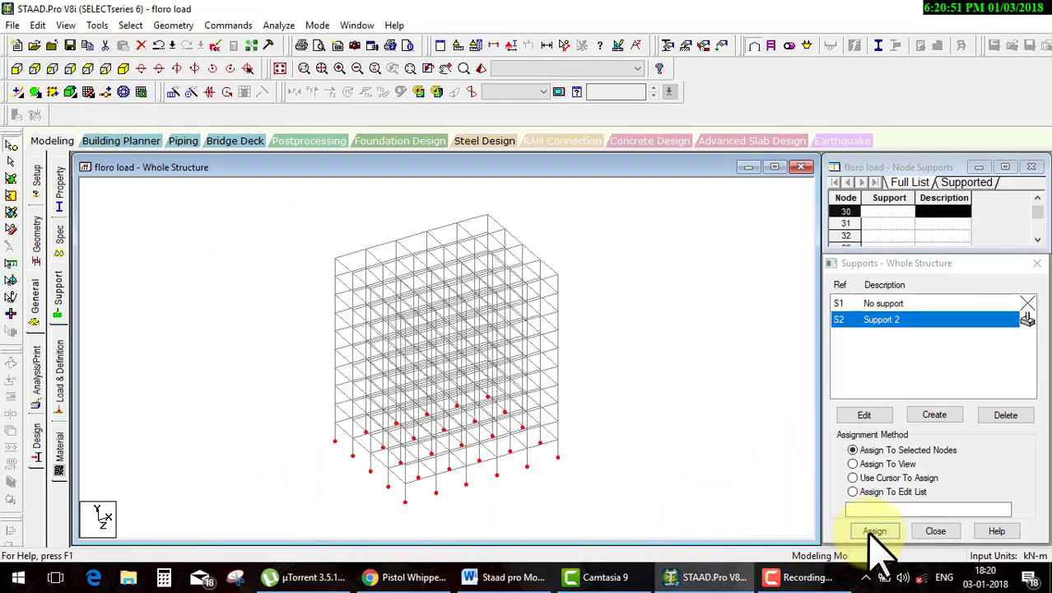
{"action": "left_click", "coordinate": [916, 440]}
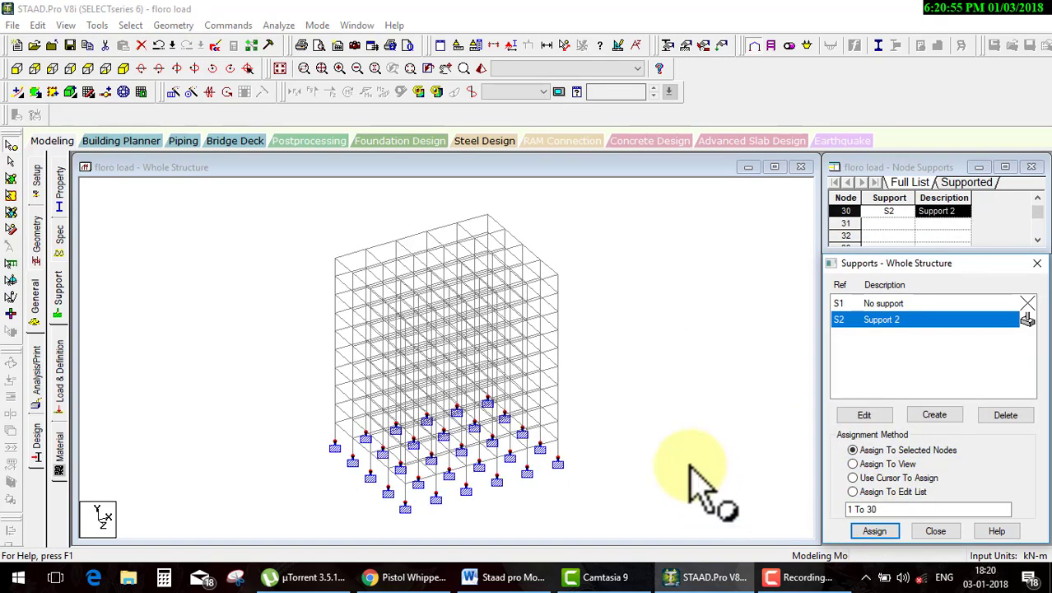
{"action": "key", "text": "Escape"}
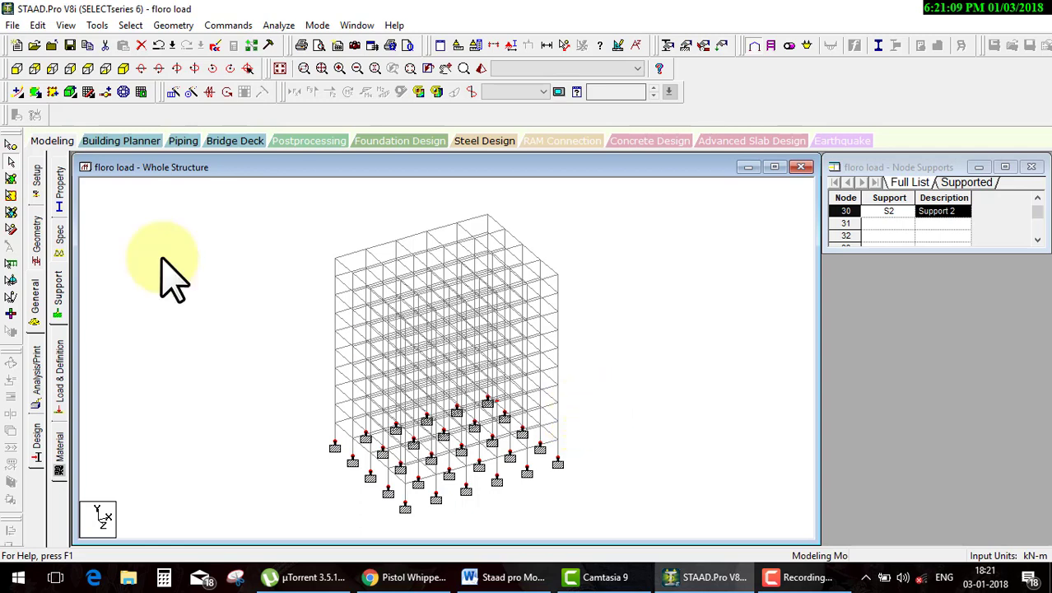
In front elevation, delete 140 beams from the outer bays along with orphan nodes
{"action": "left_click", "coordinate": [16, 69]}
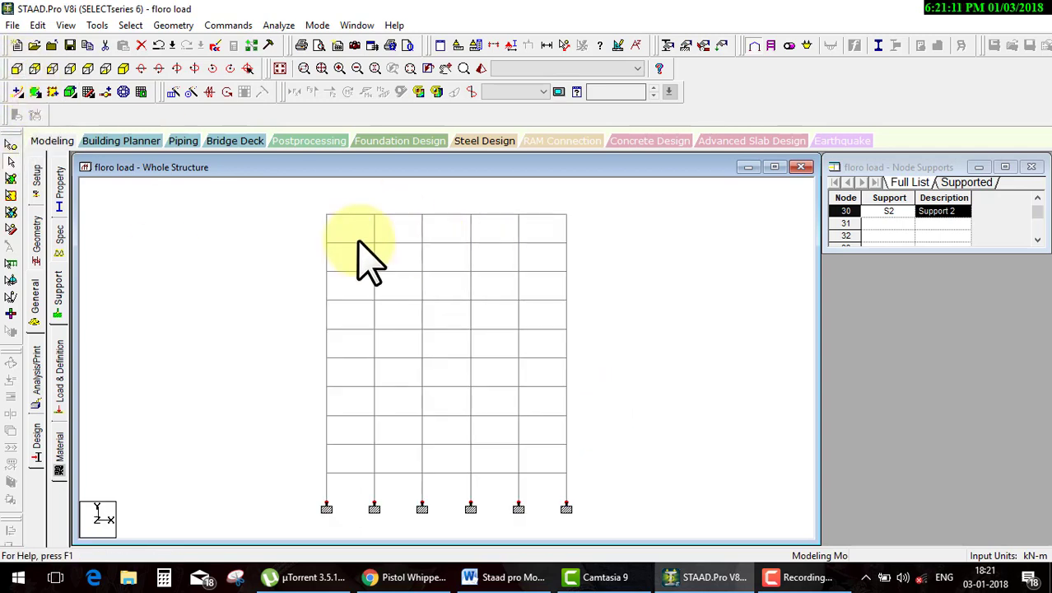
{"action": "left_click_drag", "start_coordinate": [305, 207], "coordinate": [420, 553]}
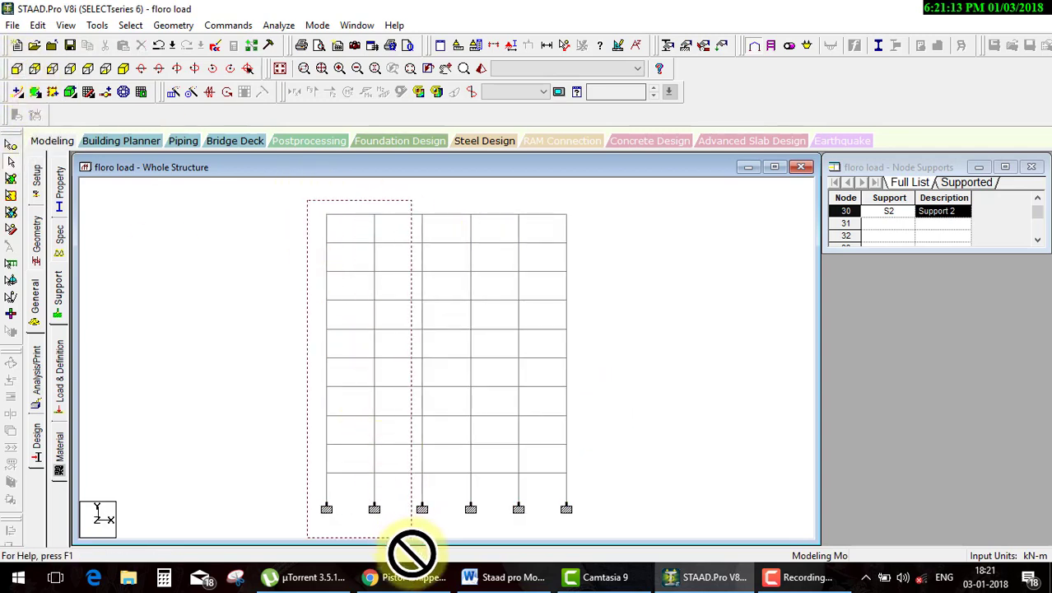
{"action": "left_click_drag", "start_coordinate": [646, 188], "coordinate": [522, 553]}
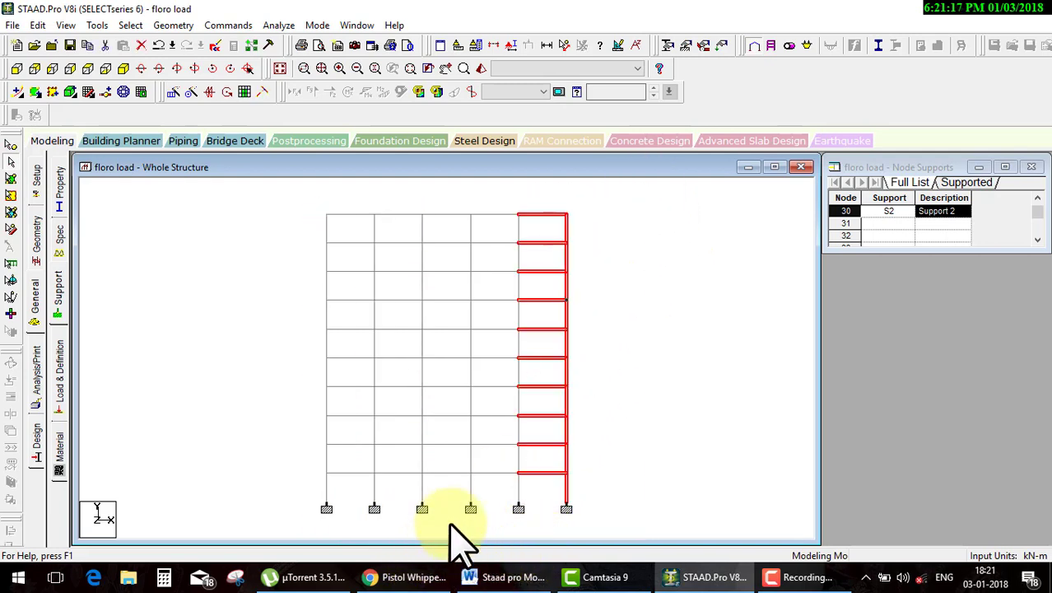
{"action": "key", "text": "Delete"}
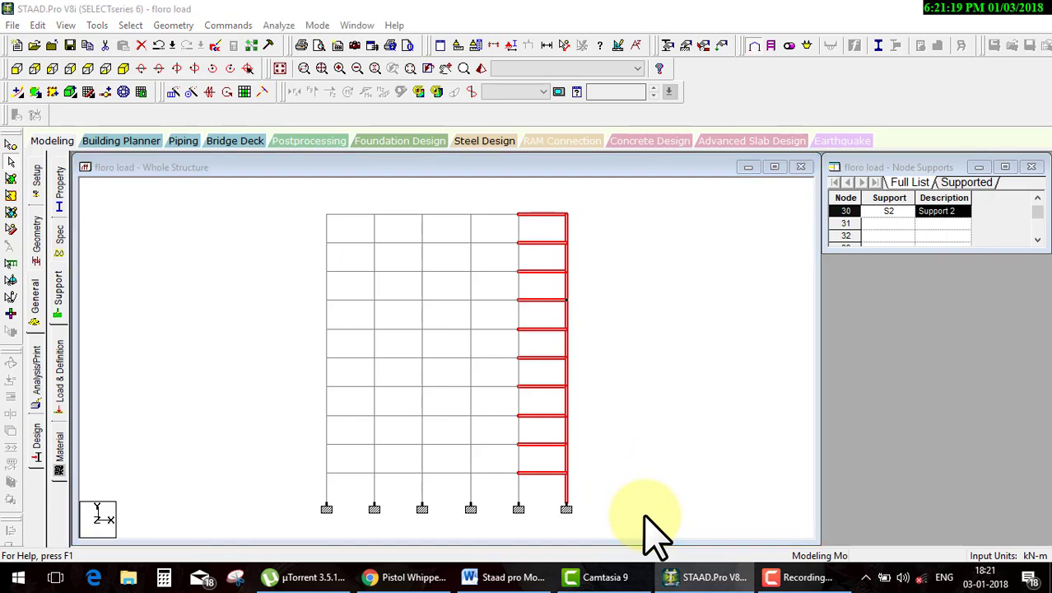
{"action": "key", "text": "Return"}
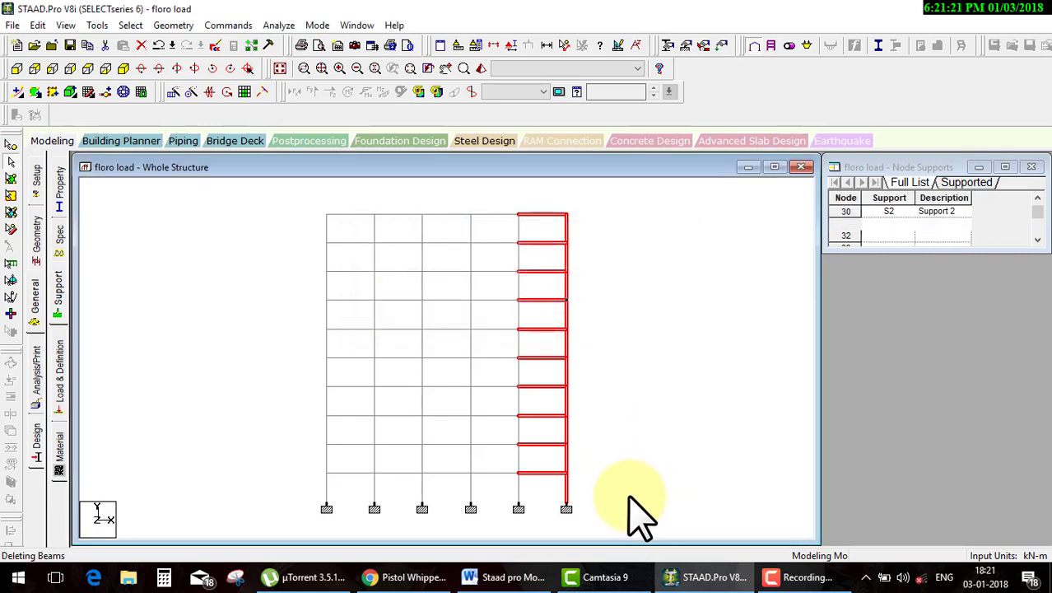
{"action": "left_click", "coordinate": [574, 323]}
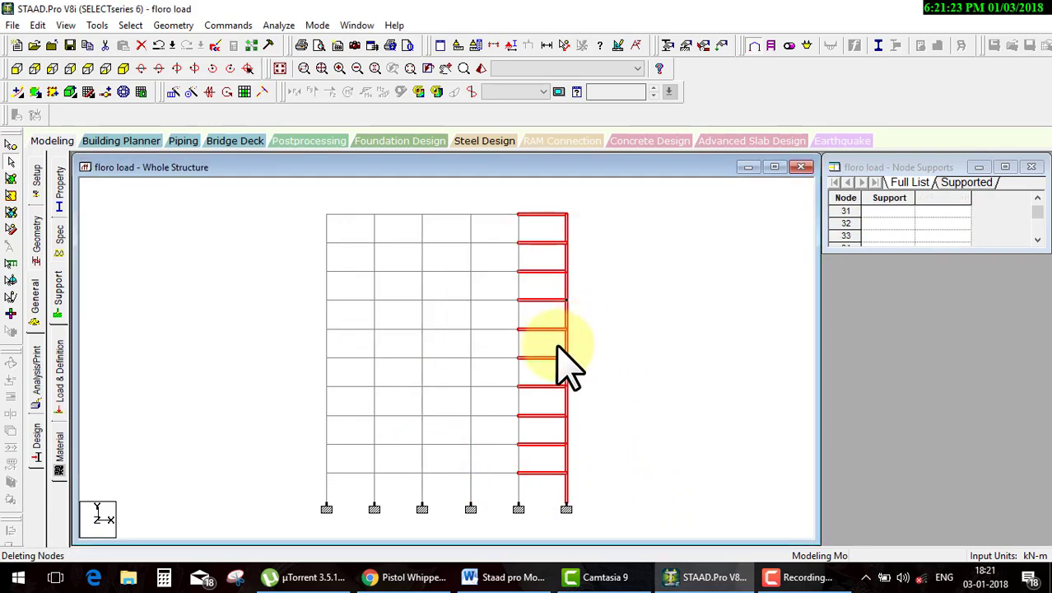
Delete the left two bays' 280 beams and their orphaned nodes
{"action": "left_click_drag", "start_coordinate": [316, 194], "coordinate": [444, 483]}
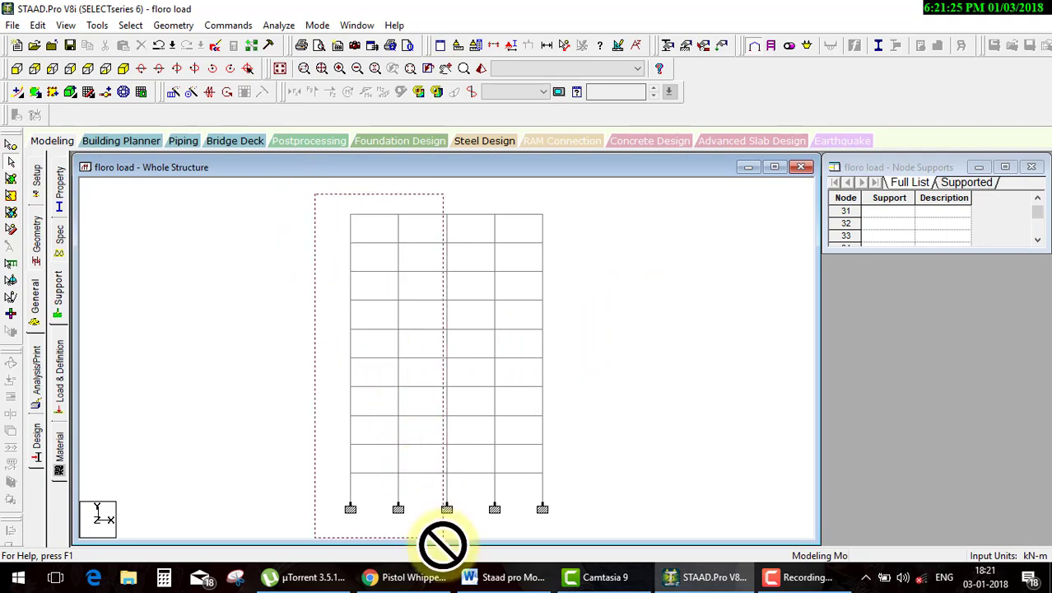
{"action": "key", "text": "Delete"}
{"action": "key", "text": "Return"}
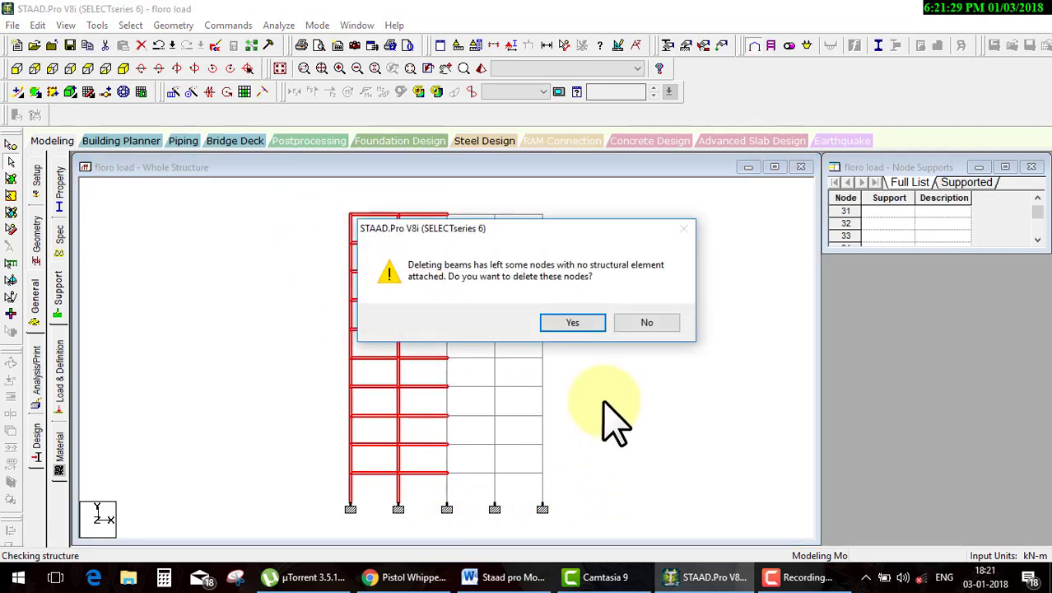
{"action": "left_click", "coordinate": [574, 322]}
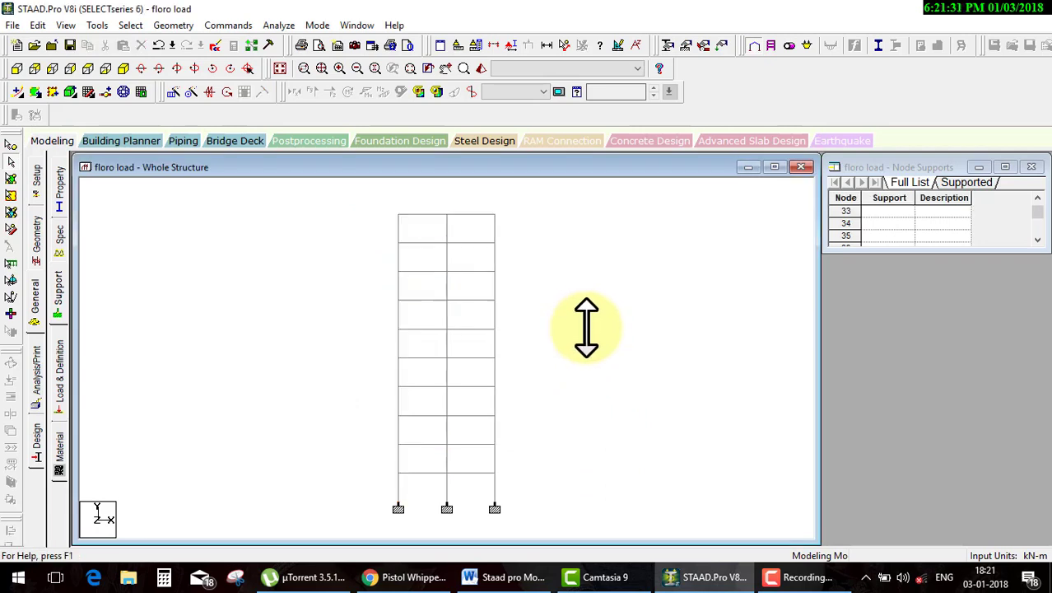
In side elevation, delete the left two bays' members with orphaned nodes and supports
{"action": "left_click", "coordinate": [124, 68]}
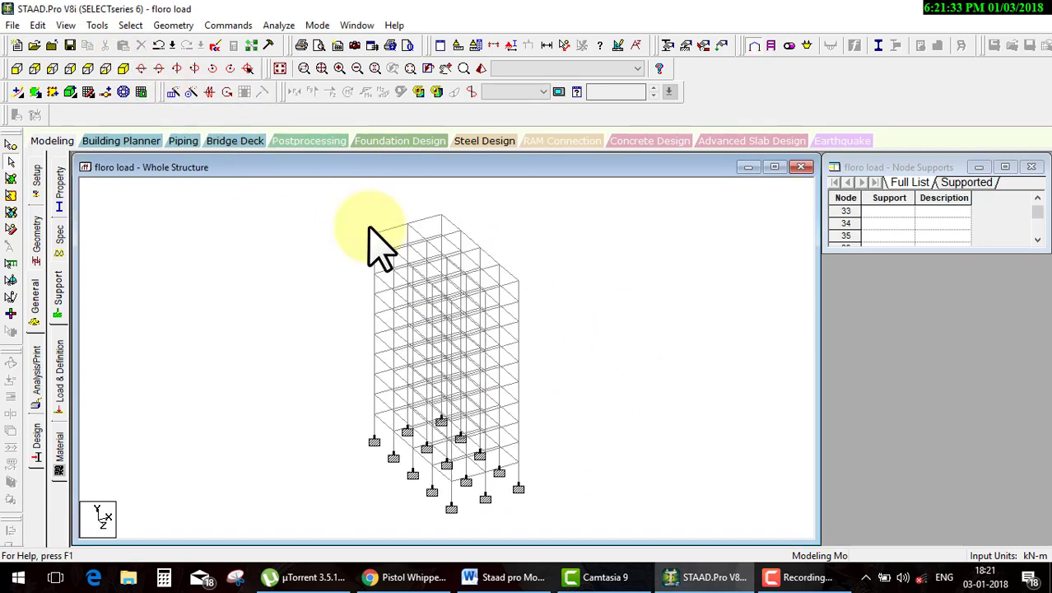
{"action": "left_click", "coordinate": [52, 68]}
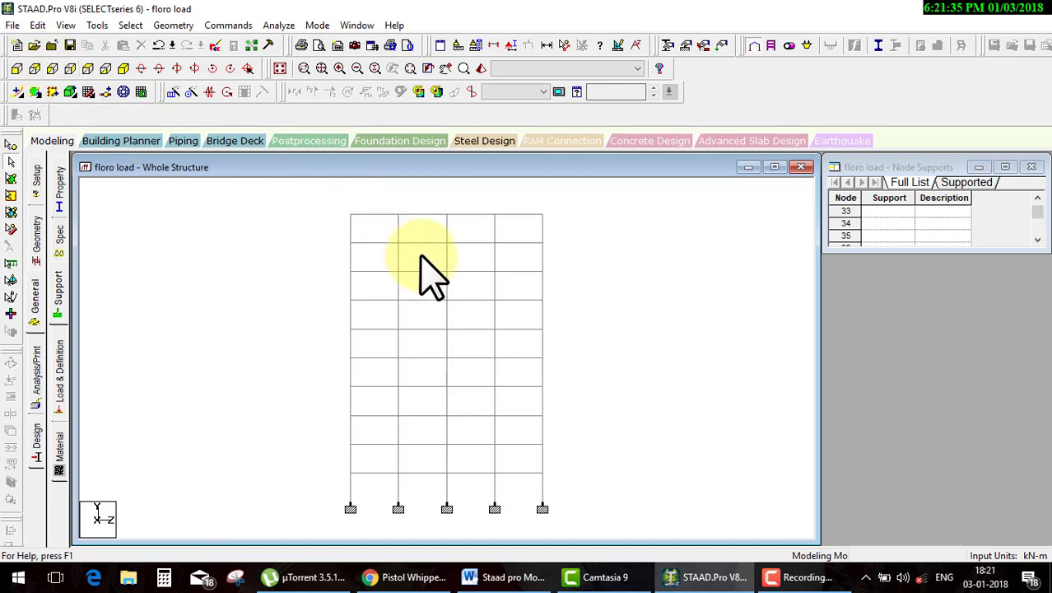
{"action": "left_click_drag", "start_coordinate": [315, 188], "coordinate": [451, 515]}
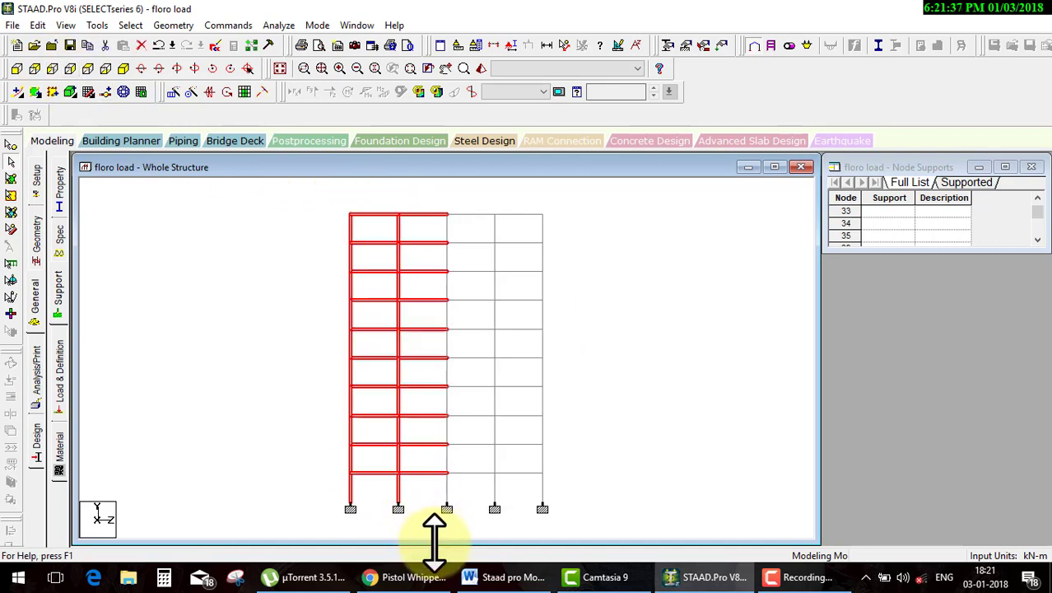
{"action": "key", "text": "Delete"}
{"action": "key", "text": "Return"}
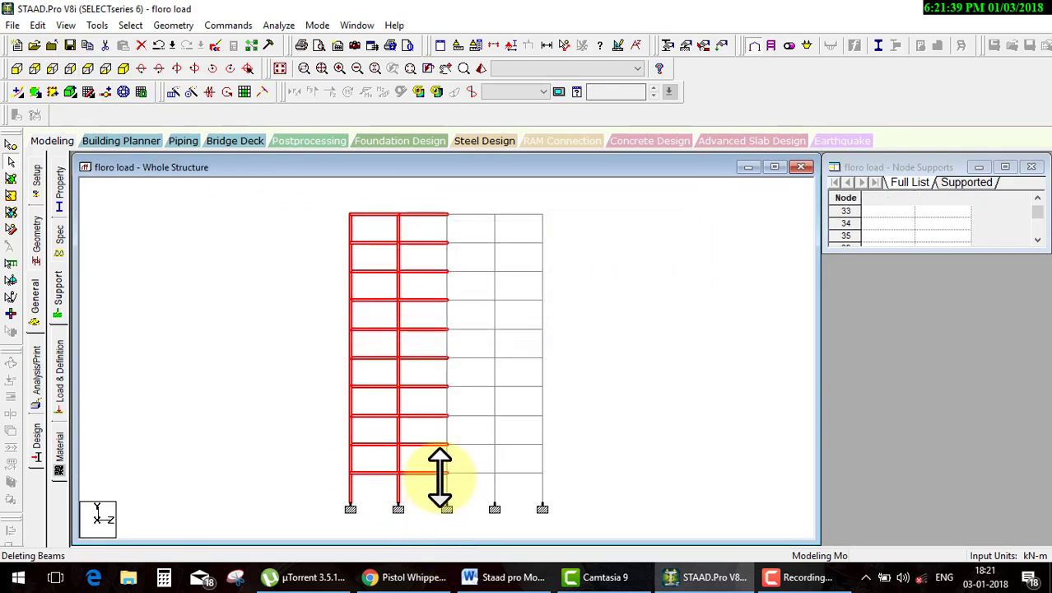
{"action": "left_click", "coordinate": [575, 322]}
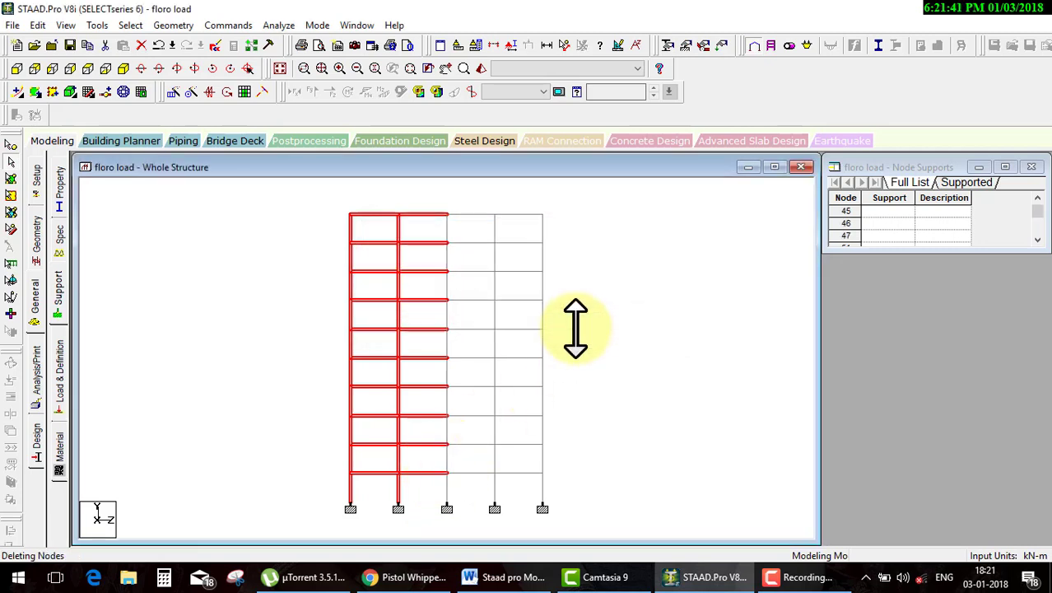
{"action": "left_click", "coordinate": [121, 67]}
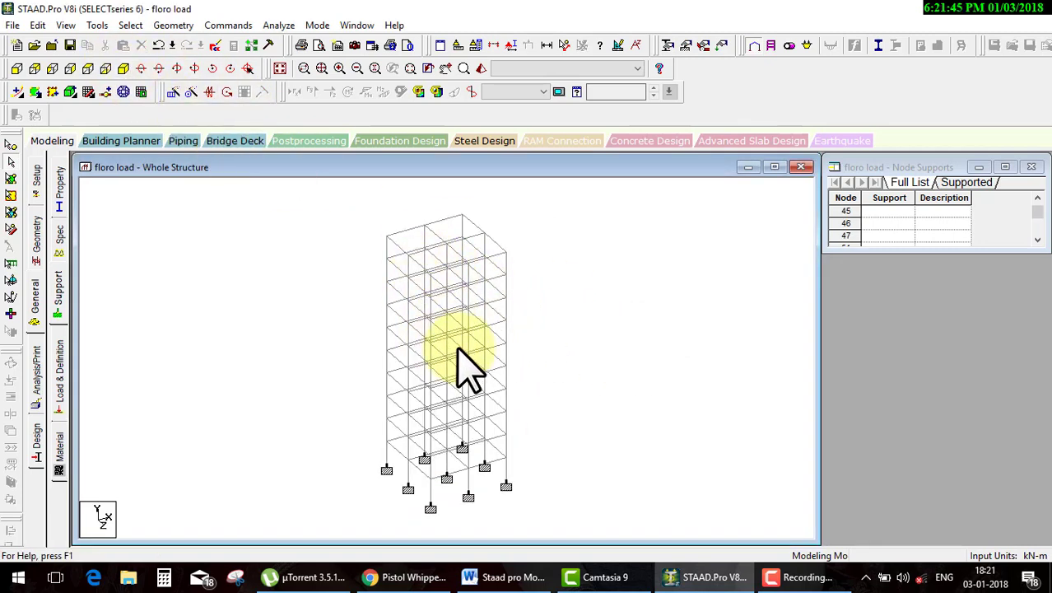
In plan view, delete the bottom-right corner bay's outer beams to leave an L-shape
{"action": "left_click", "coordinate": [16, 68]}
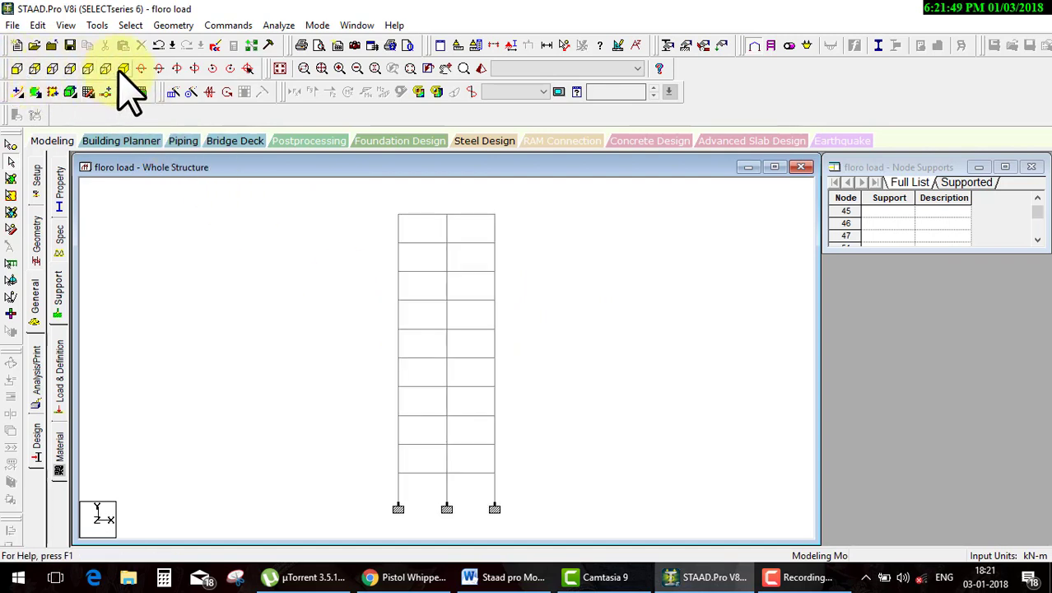
{"action": "left_click", "coordinate": [90, 69]}
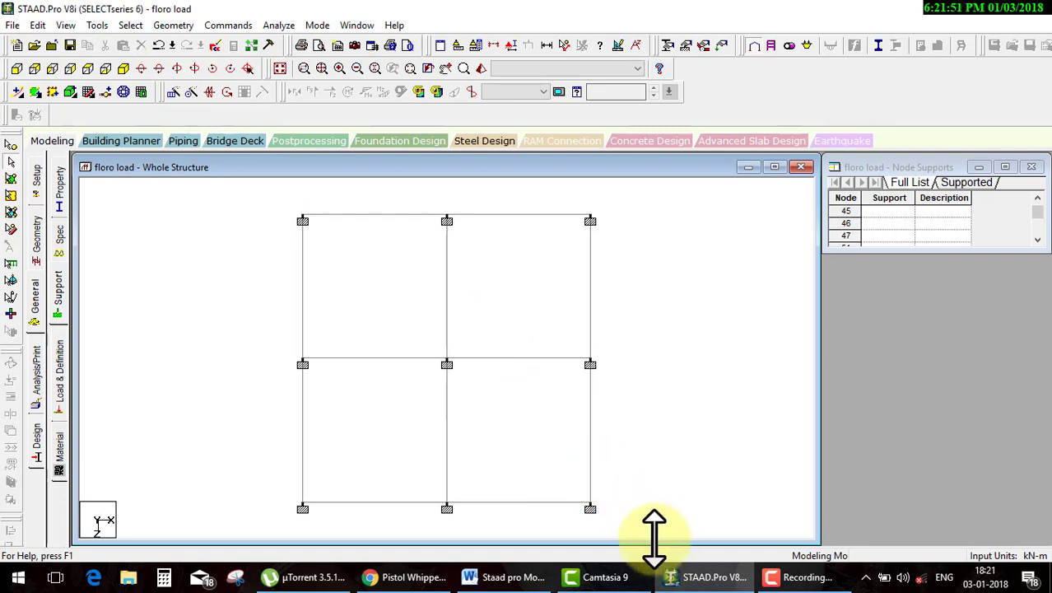
{"action": "left_click_drag", "start_coordinate": [685, 448], "coordinate": [477, 535]}
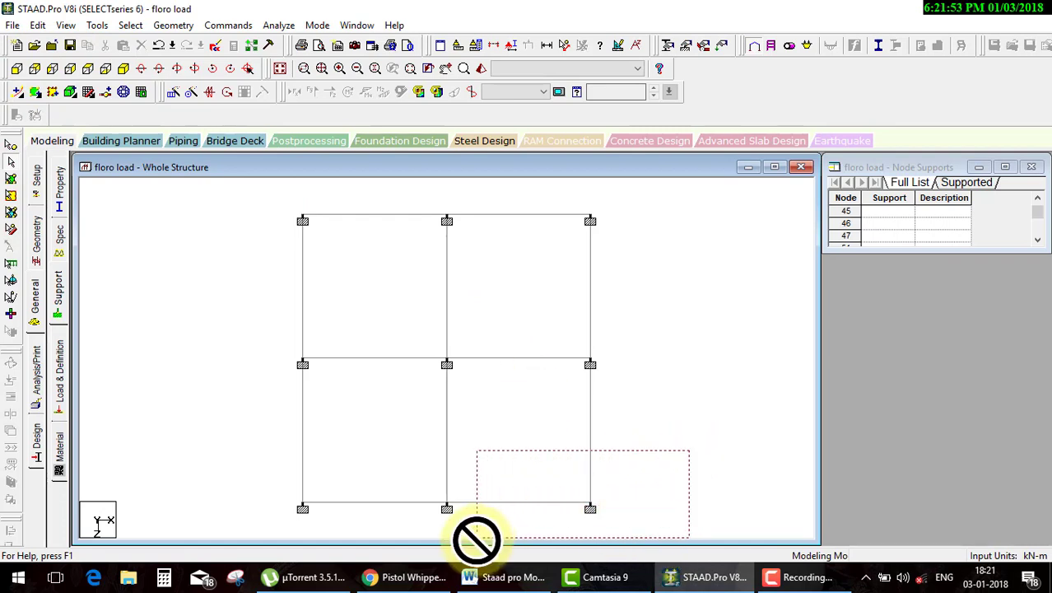
{"action": "left_click_drag", "start_coordinate": [643, 520], "coordinate": [545, 455]}
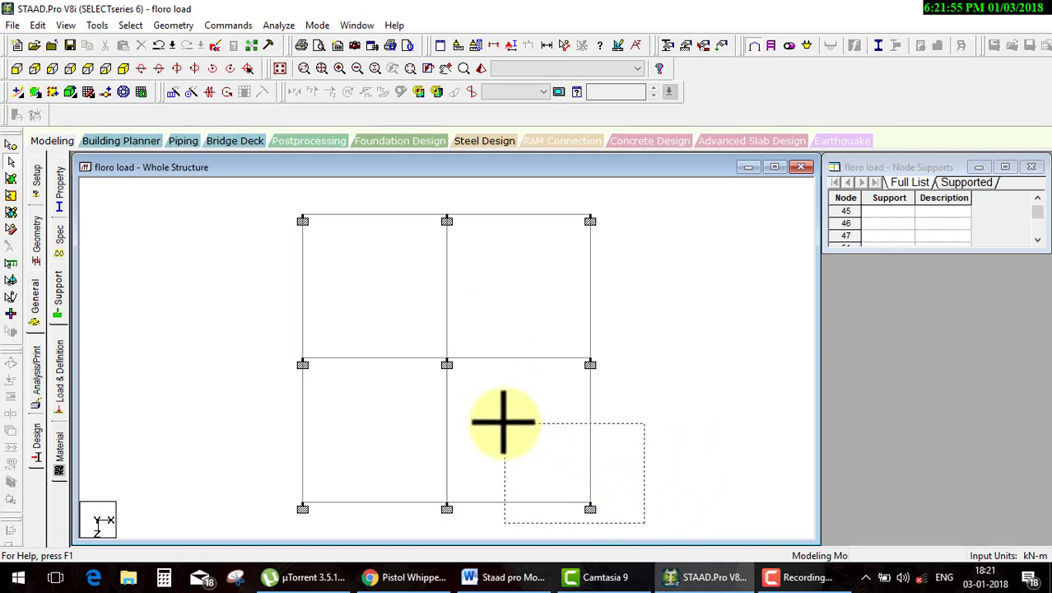
{"action": "key", "text": "Delete"}
{"action": "key", "text": "Return"}
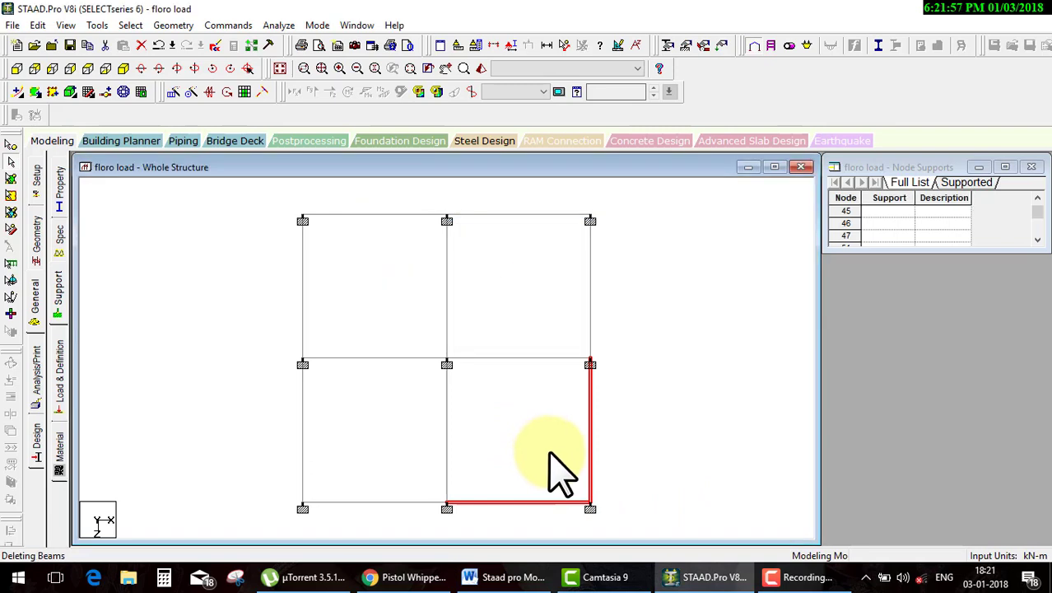
{"action": "left_click", "coordinate": [572, 322]}
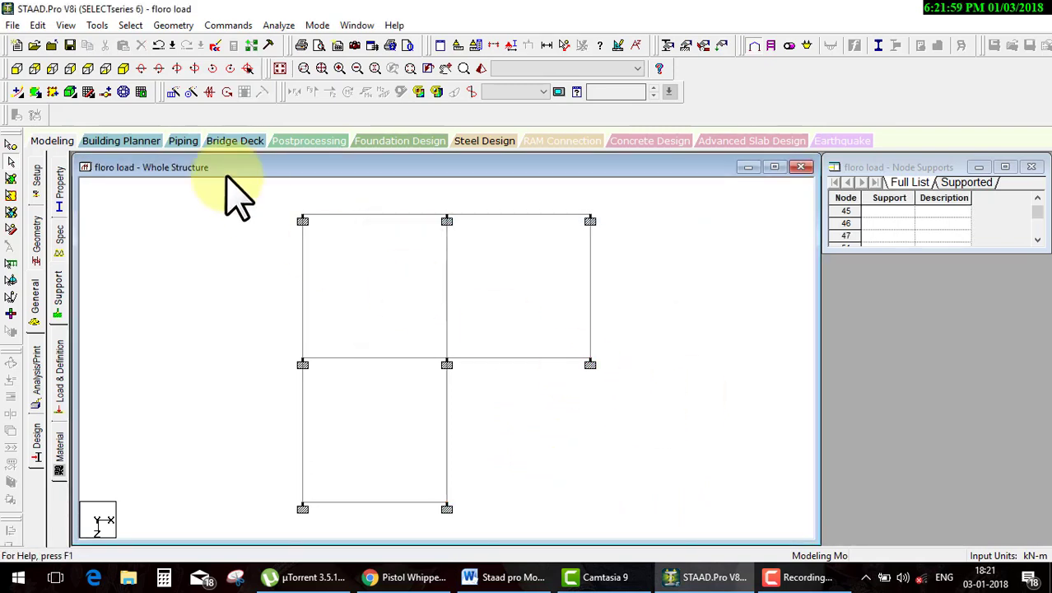
{"action": "left_click", "coordinate": [123, 69]}
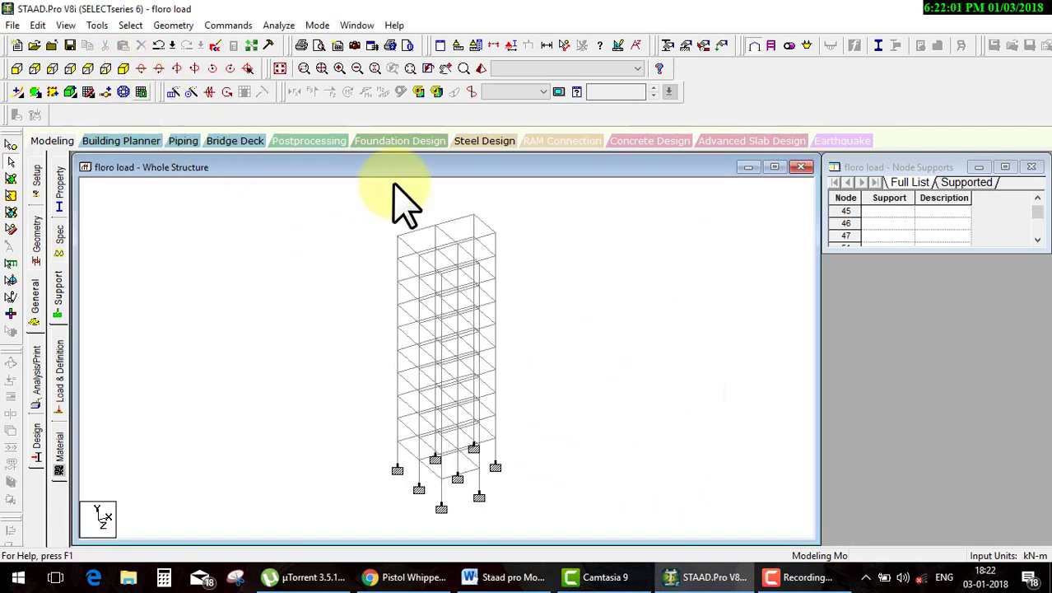
Open a rendered 3D view of the model and rotate it to a tilted angle
{"action": "left_click", "coordinate": [482, 71]}
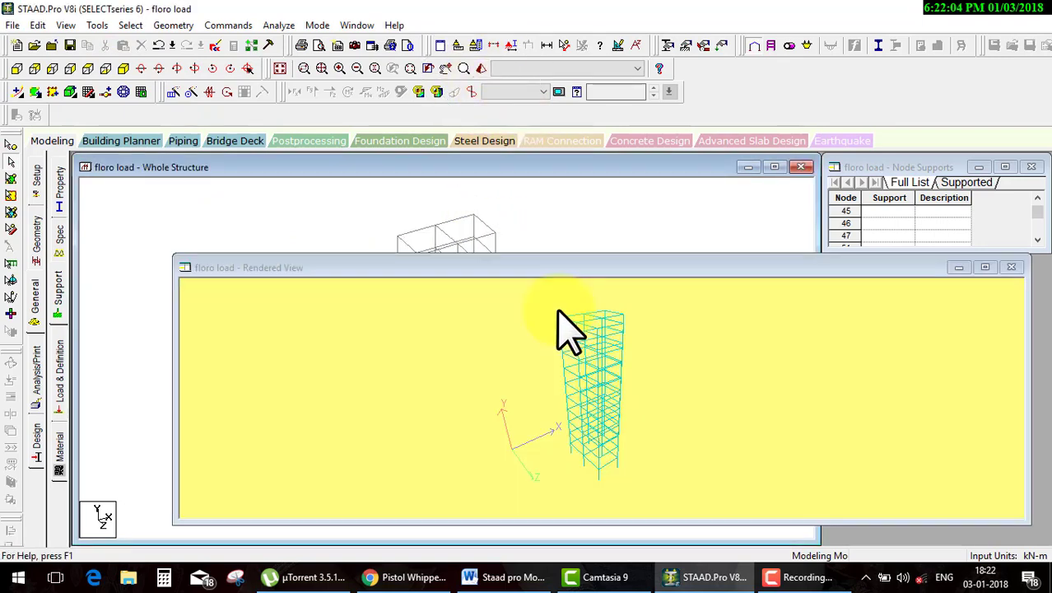
{"action": "mouse_move", "coordinate": [560, 321]}
{"action": "left_mouse_down"}
{"action": "mouse_move", "coordinate": [700, 445]}
{"action": "mouse_move", "coordinate": [674, 399]}
{"action": "mouse_move", "coordinate": [763, 306]}
{"action": "left_mouse_up"}
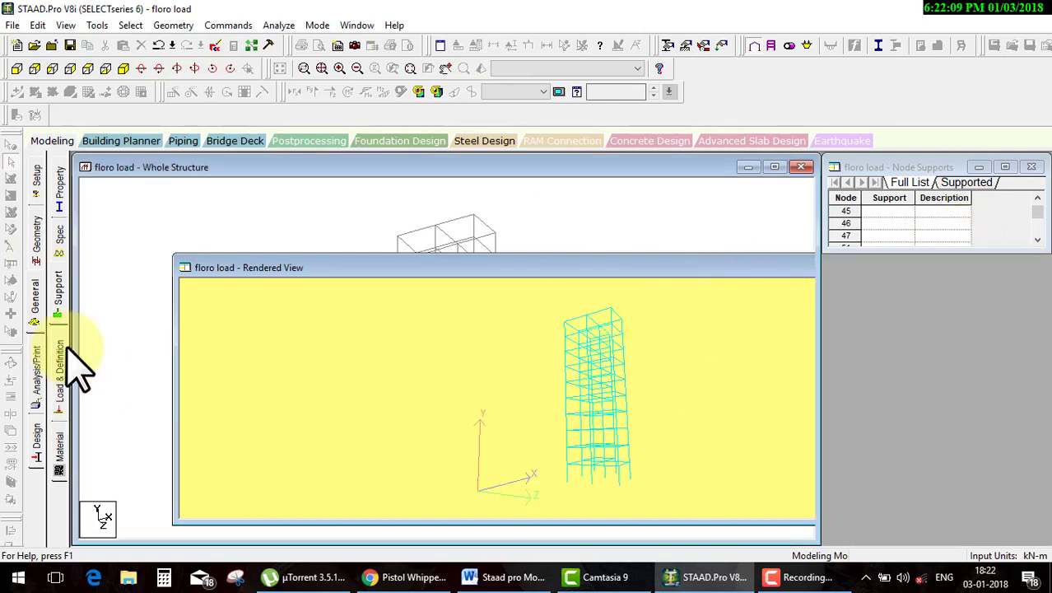
{"action": "left_click", "coordinate": [599, 249]}
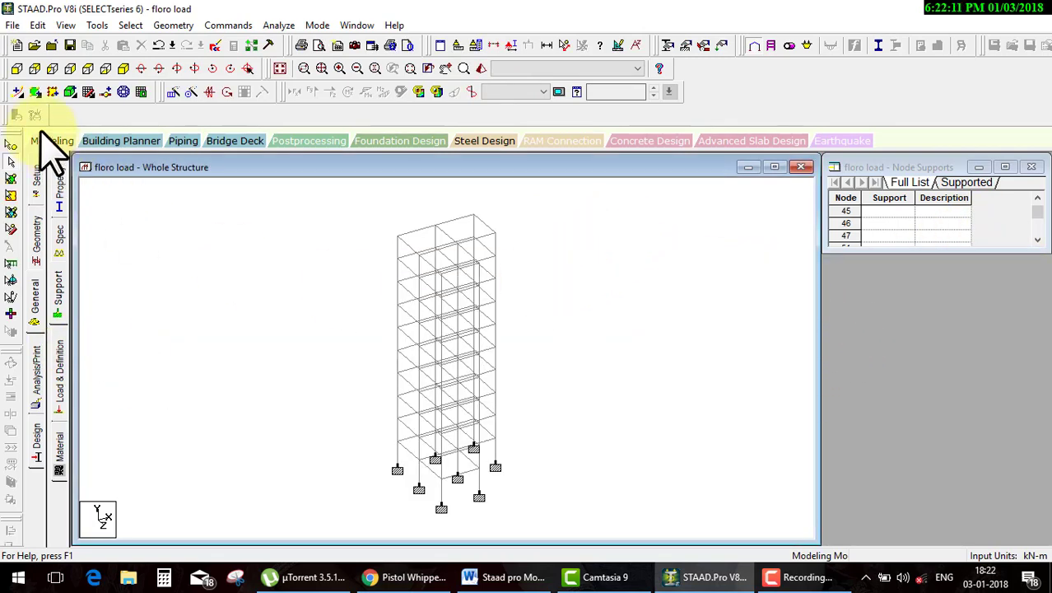
Select the ground-floor columns and first-floor beams in front elevation and open them in a new view
{"action": "left_click", "coordinate": [17, 68]}
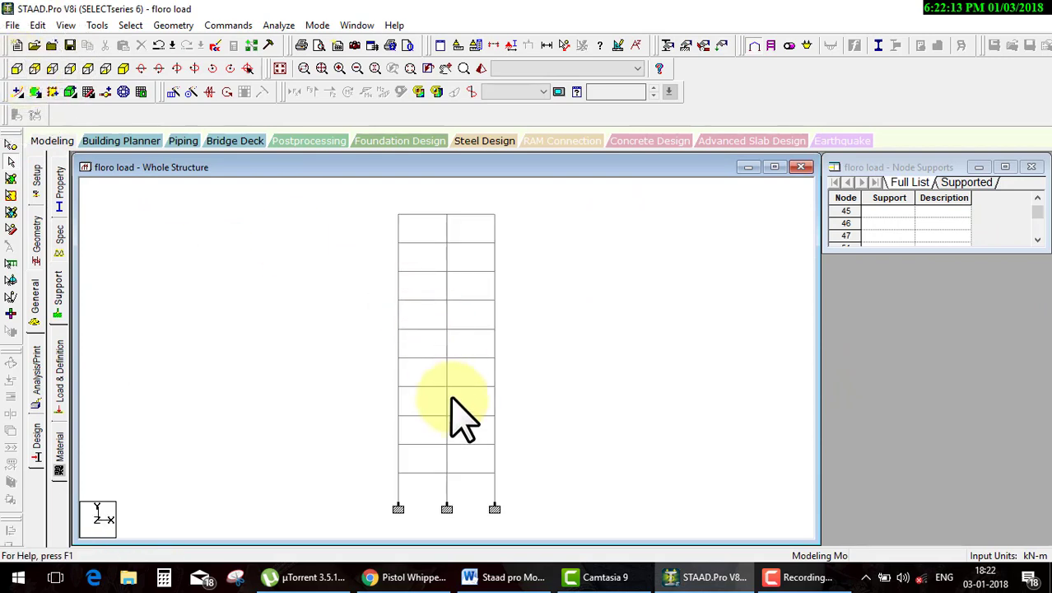
{"action": "left_click_drag", "start_coordinate": [393, 459], "coordinate": [529, 477]}
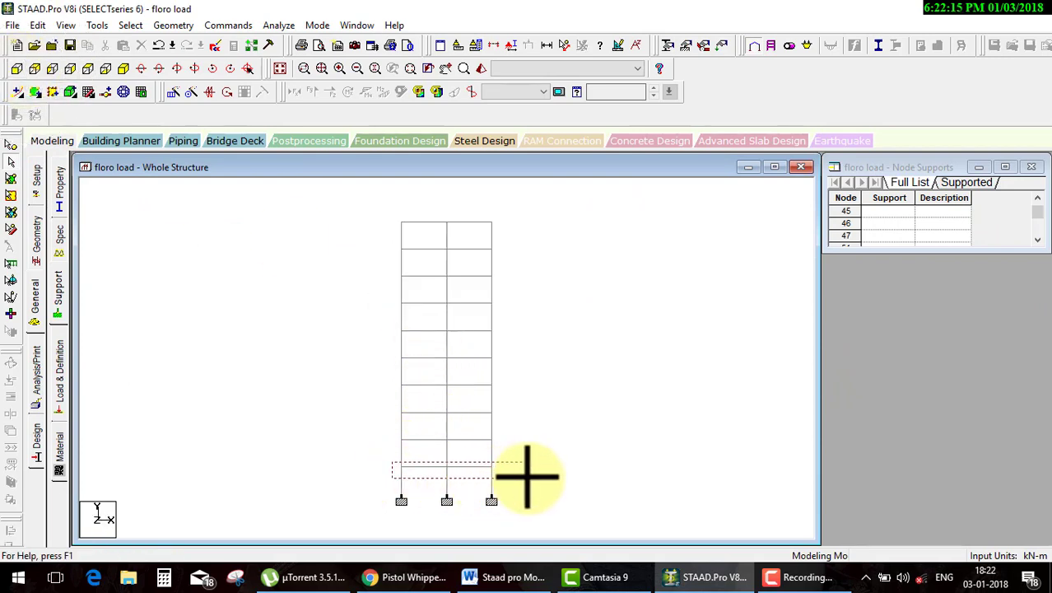
{"action": "left_click_drag", "start_coordinate": [385, 433], "coordinate": [520, 448]}
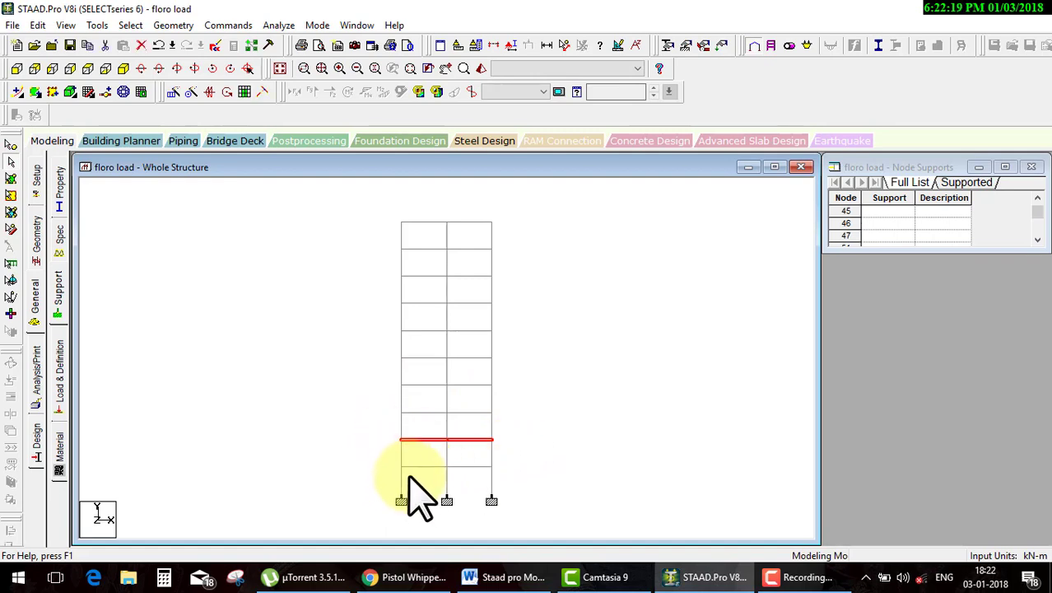
{"action": "mouse_move", "coordinate": [388, 468]}
{"action": "left_mouse_down"}
{"action": "mouse_move", "coordinate": [521, 505]}
{"action": "mouse_move", "coordinate": [531, 498]}
{"action": "left_mouse_up"}
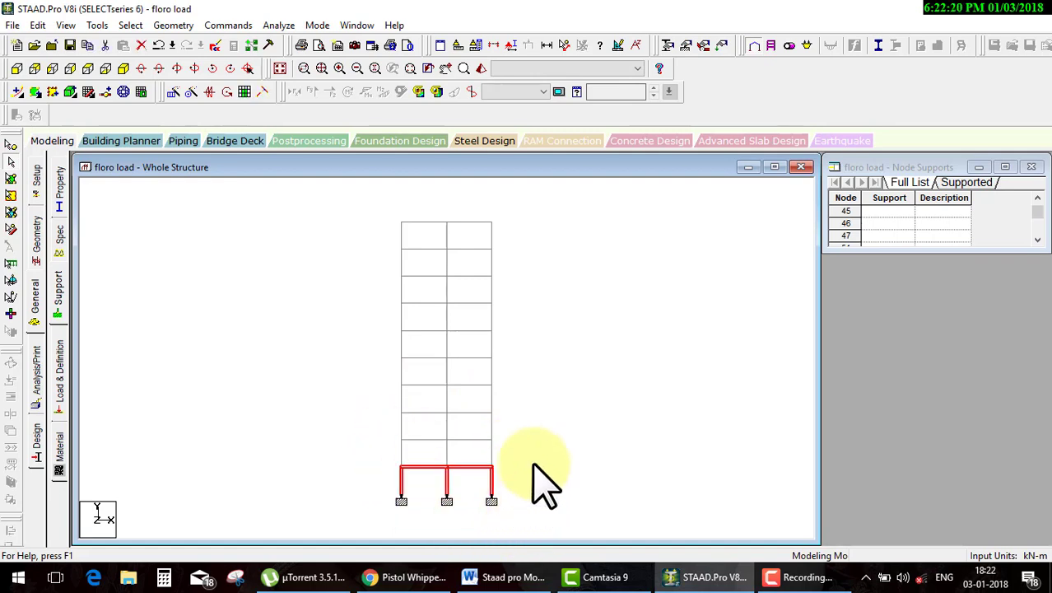
{"action": "right_click", "coordinate": [543, 415]}
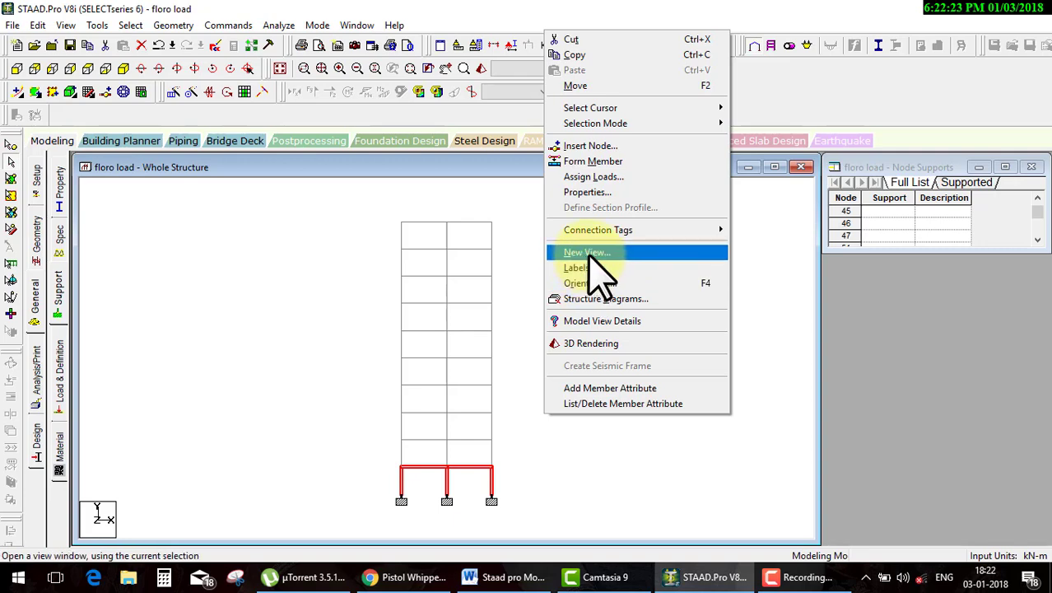
{"action": "left_click", "coordinate": [593, 189]}
{"action": "left_click", "coordinate": [627, 270]}
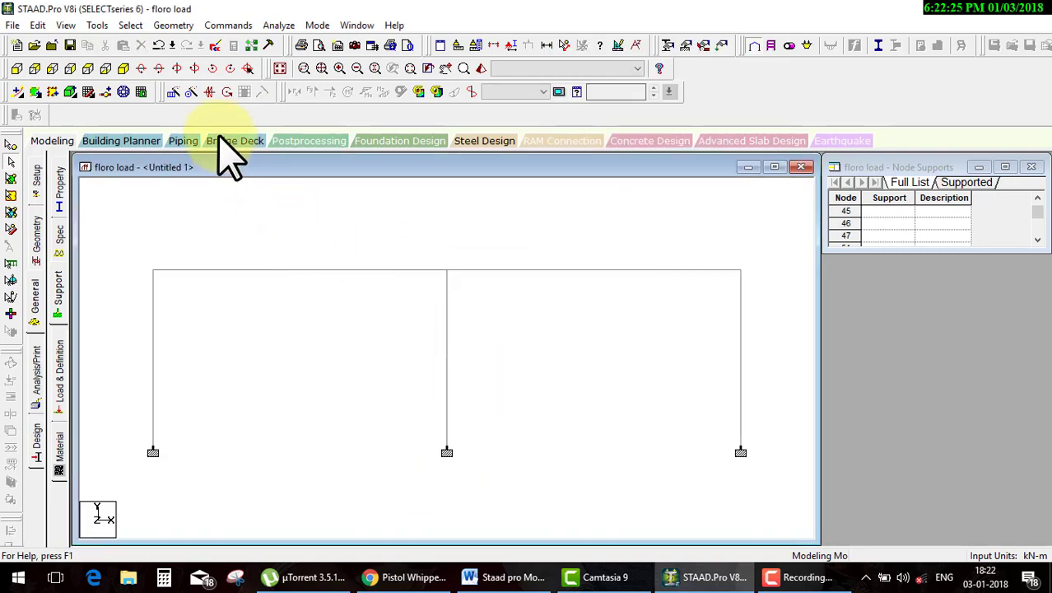
Switch the ground-storey window to isometric view, selecting and then deselecting the left bay
{"action": "left_click", "coordinate": [125, 89]}
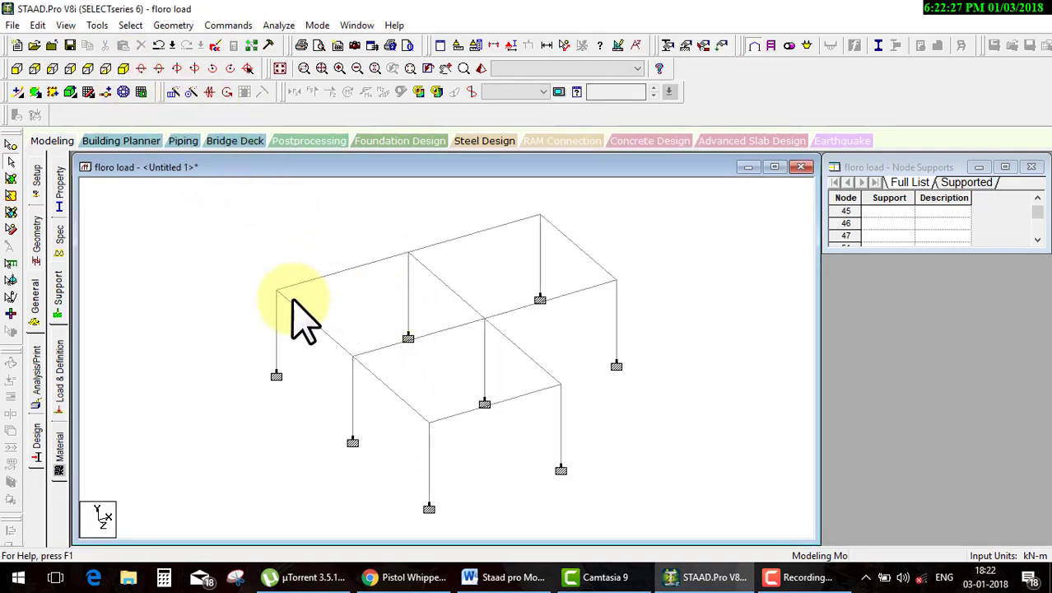
{"action": "left_click_drag", "start_coordinate": [278, 244], "coordinate": [481, 377]}
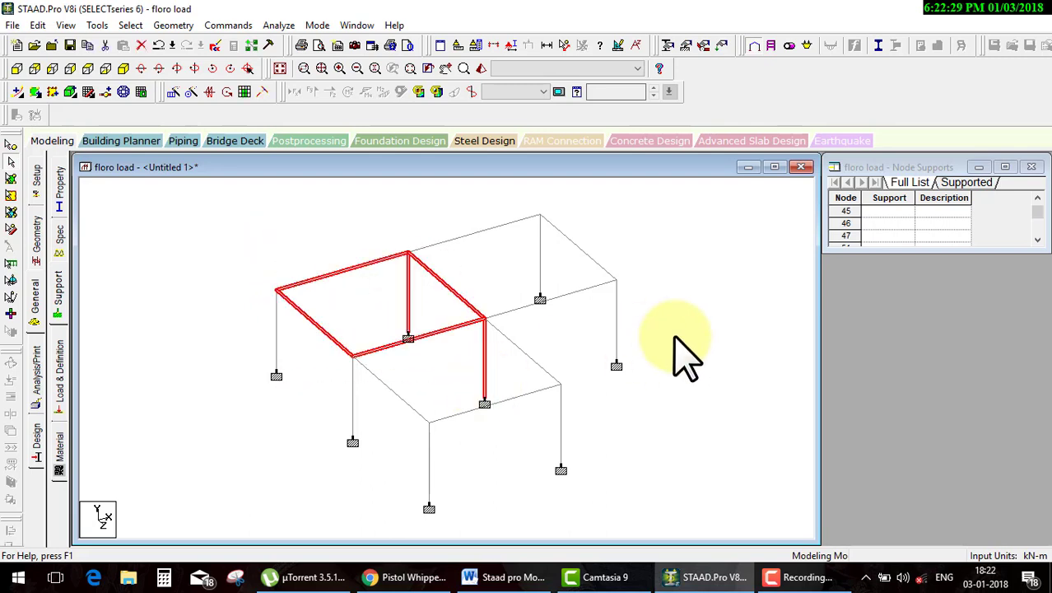
{"action": "left_click", "coordinate": [687, 362]}
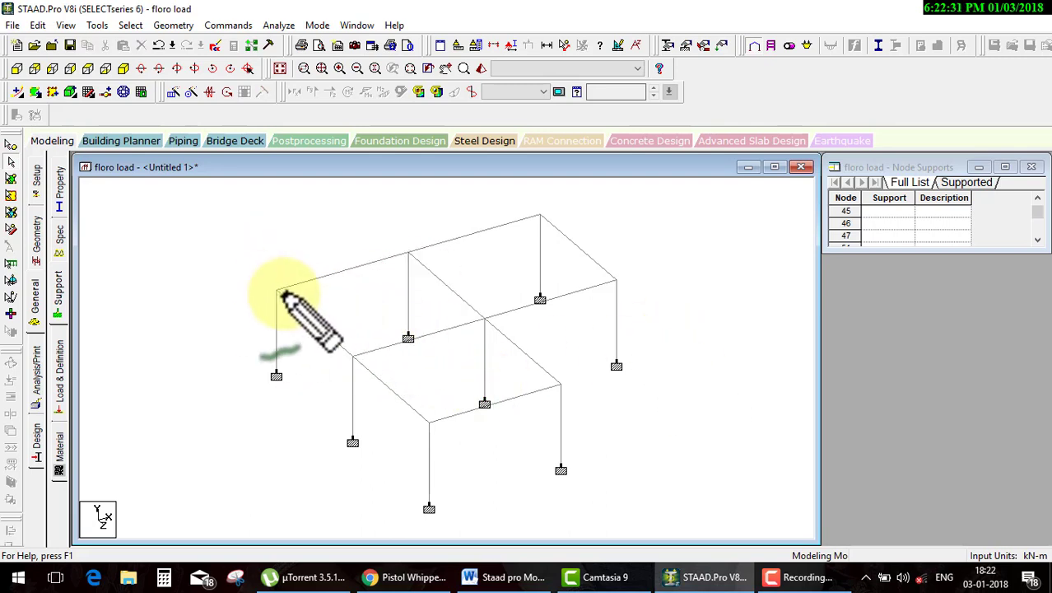
Sketch explanatory strokes over the floor bays, then clear all the sketches
{"action": "mouse_move", "coordinate": [284, 290]}
{"action": "left_mouse_down"}
{"action": "mouse_move", "coordinate": [404, 265]}
{"action": "mouse_move", "coordinate": [349, 337]}
{"action": "mouse_move", "coordinate": [450, 284]}
{"action": "mouse_move", "coordinate": [583, 256]}
{"action": "left_mouse_up"}
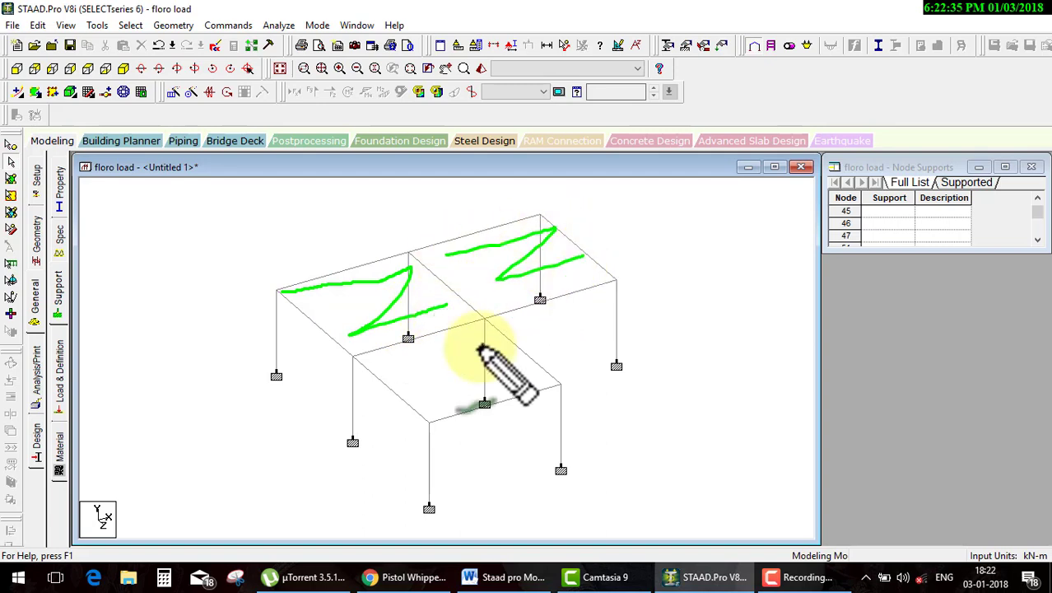
{"action": "mouse_move", "coordinate": [402, 378]}
{"action": "left_mouse_down"}
{"action": "mouse_move", "coordinate": [461, 403]}
{"action": "mouse_move", "coordinate": [521, 386]}
{"action": "left_mouse_up"}
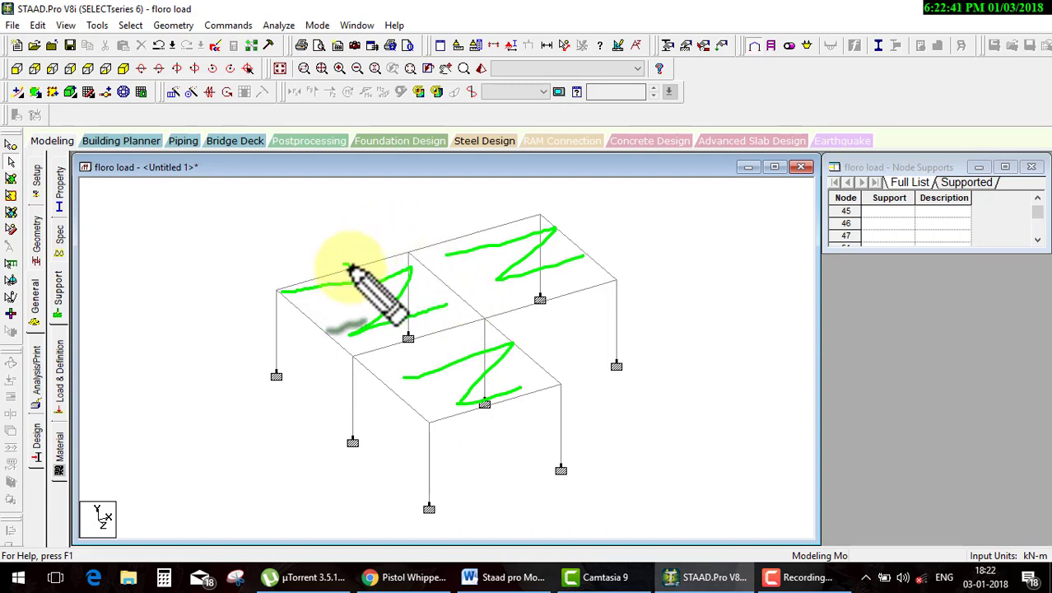
{"action": "left_click_drag", "start_coordinate": [344, 262], "coordinate": [381, 232]}
{"action": "left_click_drag", "start_coordinate": [311, 321], "coordinate": [354, 305]}
{"action": "left_click_drag", "start_coordinate": [439, 276], "coordinate": [499, 269]}
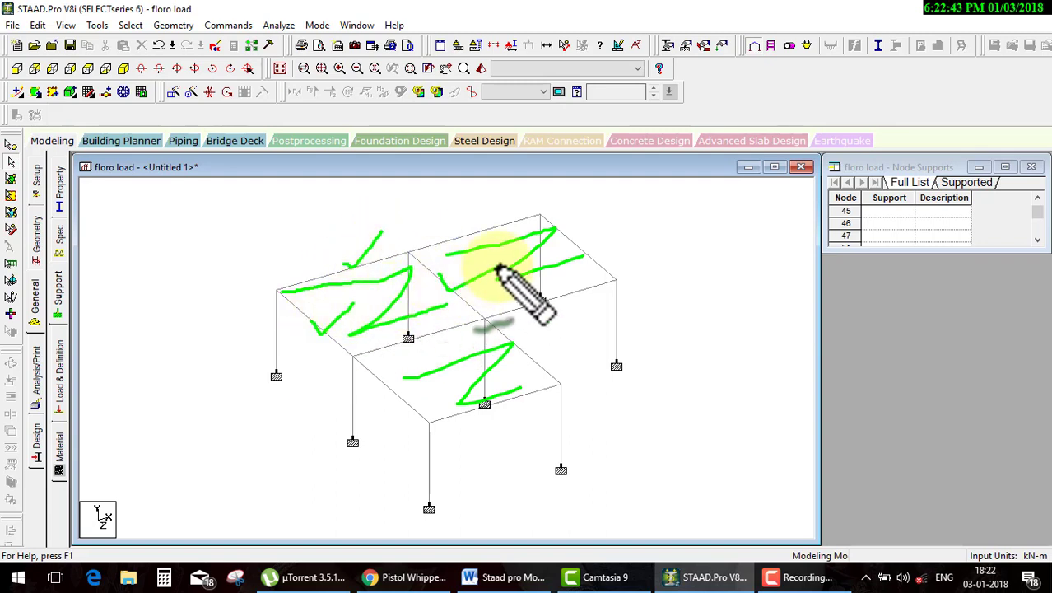
{"action": "left_click_drag", "start_coordinate": [439, 323], "coordinate": [486, 313]}
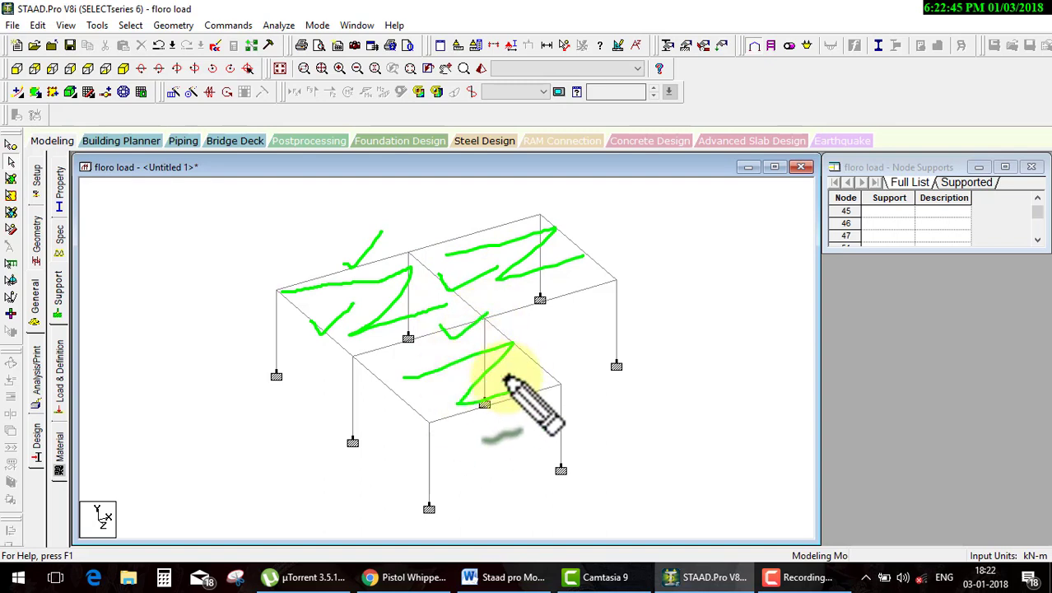
{"action": "left_click_drag", "start_coordinate": [506, 378], "coordinate": [521, 387]}
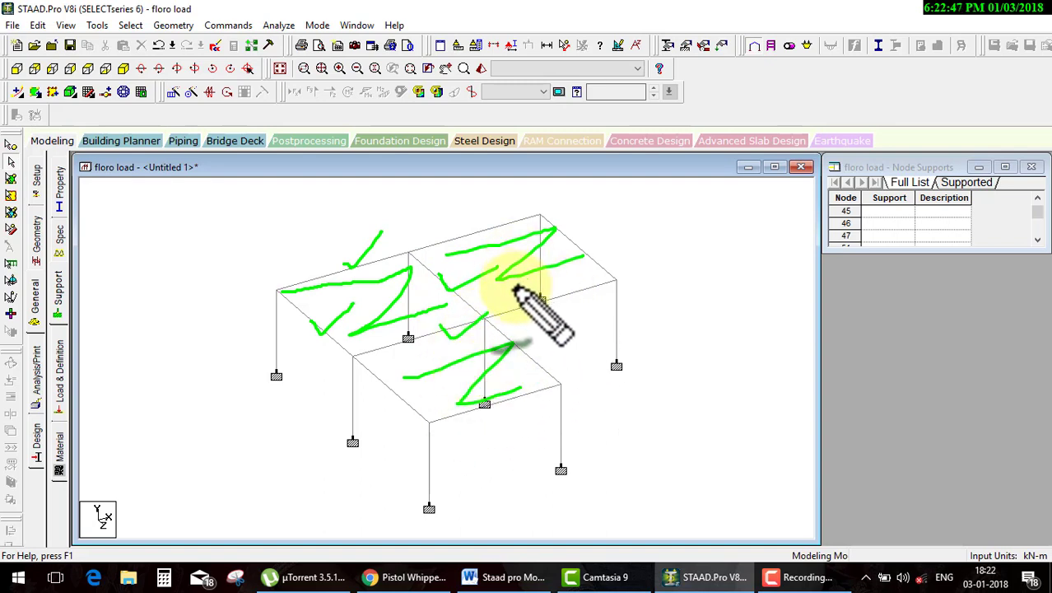
{"action": "key", "text": "Escape"}
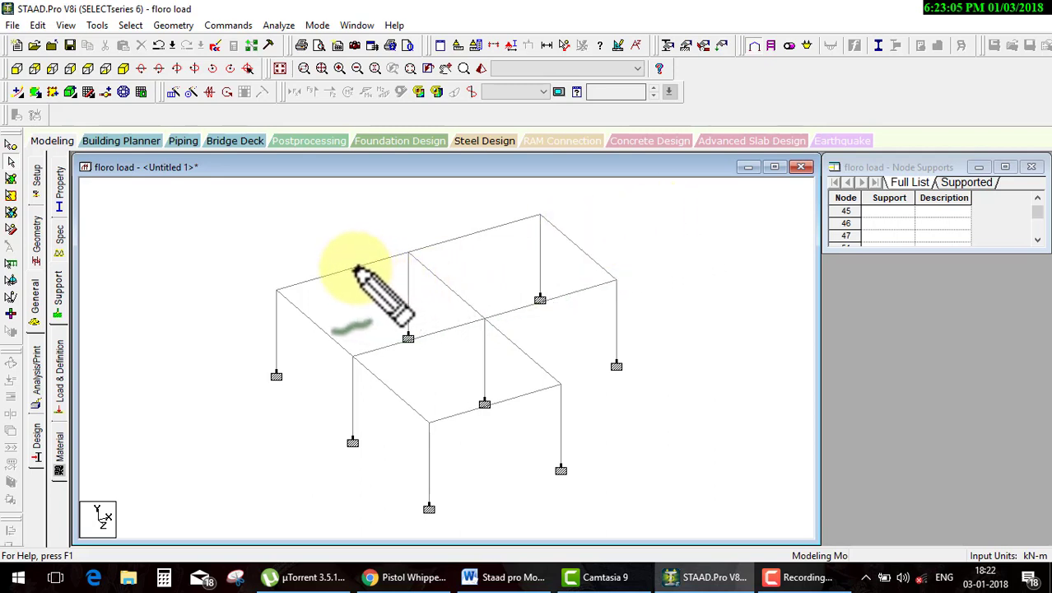
{"action": "left_click_drag", "start_coordinate": [355, 268], "coordinate": [395, 315]}
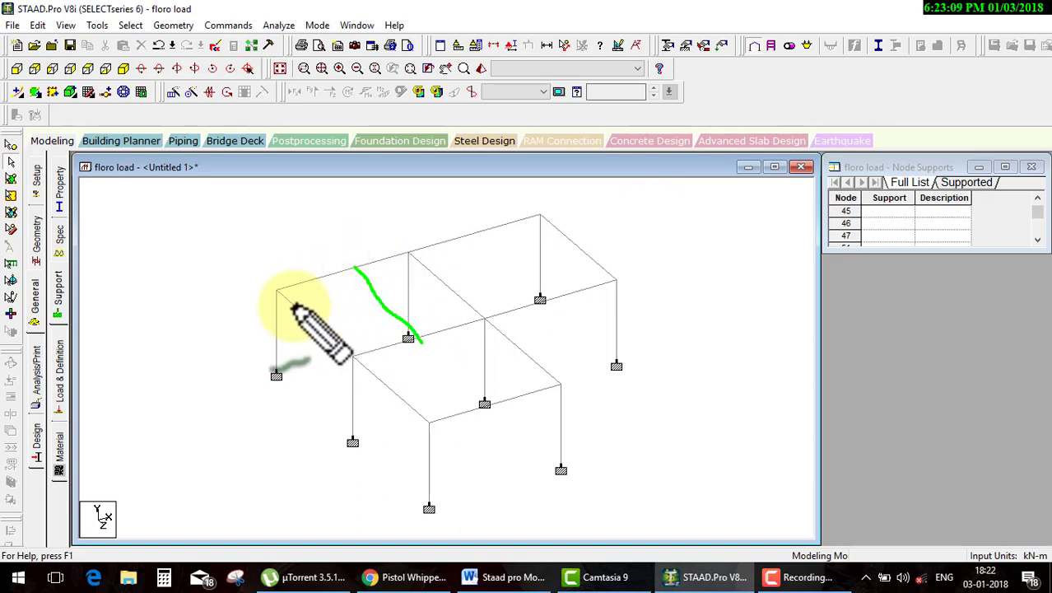
{"action": "mouse_move", "coordinate": [278, 293]}
{"action": "left_mouse_down"}
{"action": "mouse_move", "coordinate": [313, 306]}
{"action": "mouse_move", "coordinate": [354, 361]}
{"action": "left_mouse_up"}
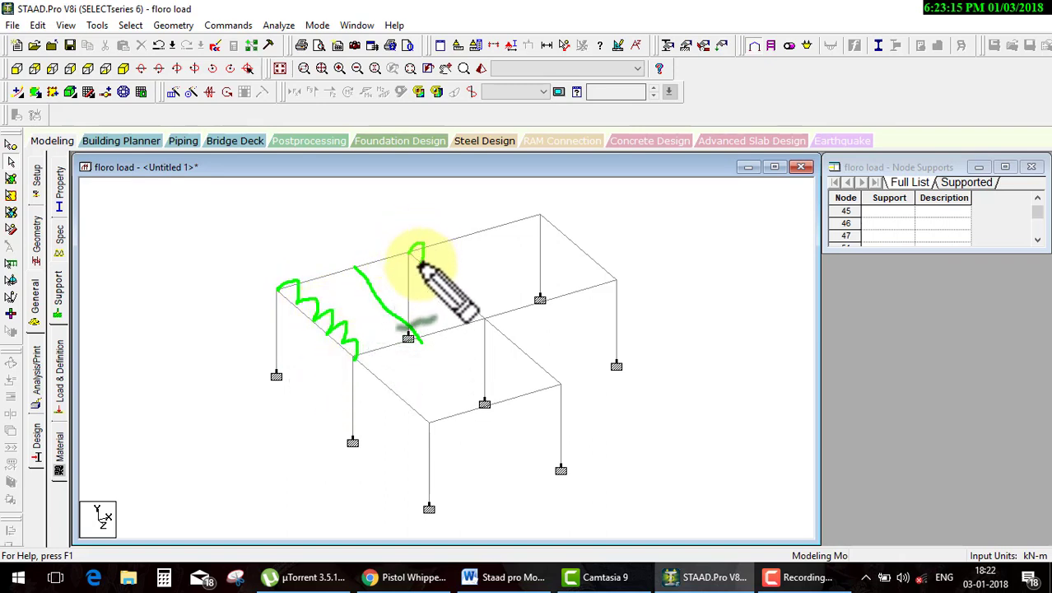
{"action": "left_click_drag", "start_coordinate": [418, 245], "coordinate": [483, 316]}
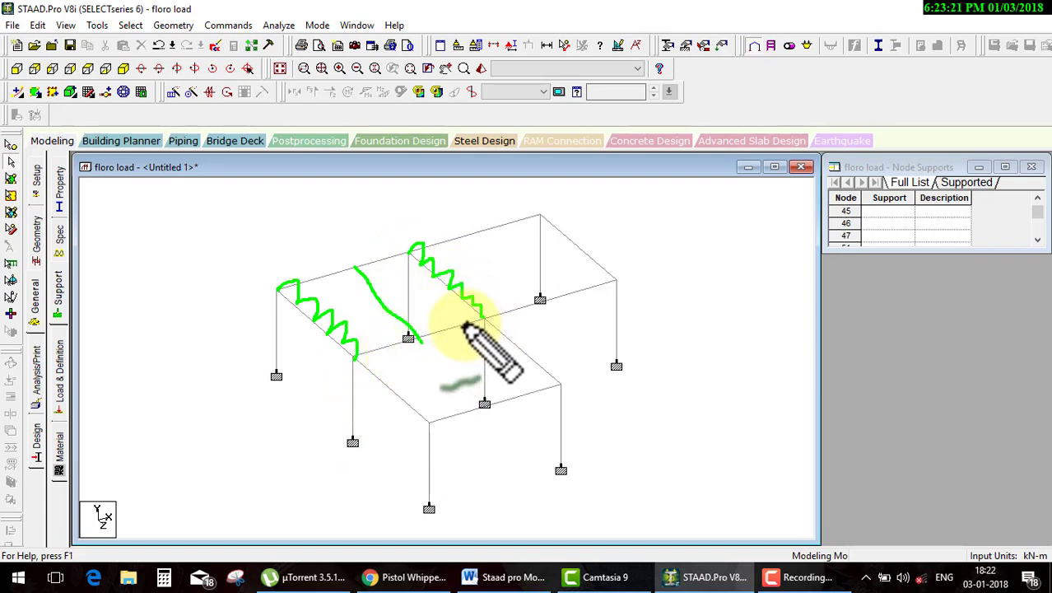
{"action": "left_click_drag", "start_coordinate": [435, 330], "coordinate": [390, 341]}
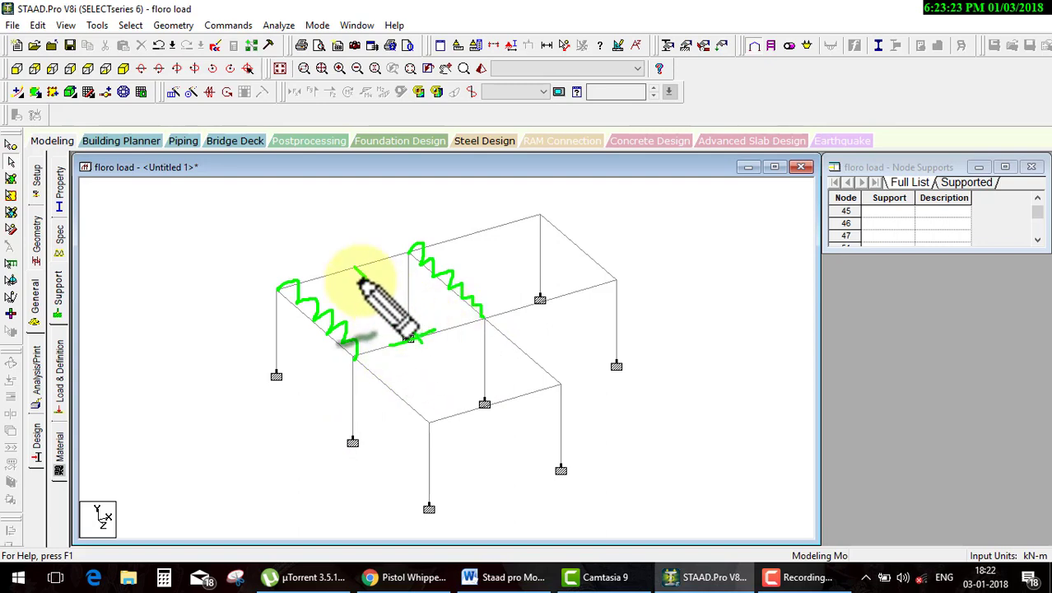
{"action": "left_click_drag", "start_coordinate": [360, 278], "coordinate": [411, 339]}
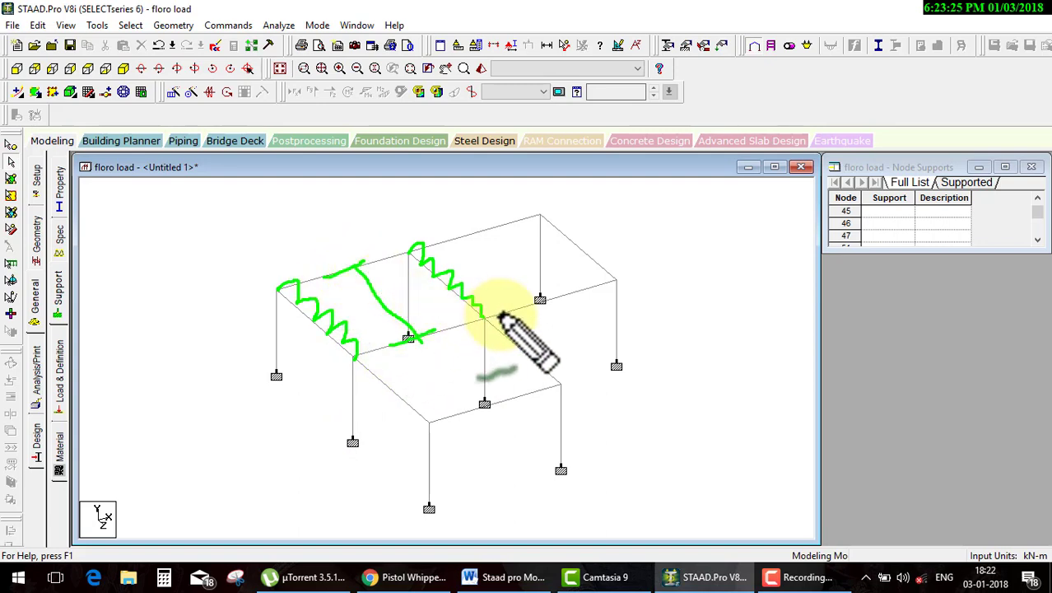
{"action": "key", "text": "Escape"}
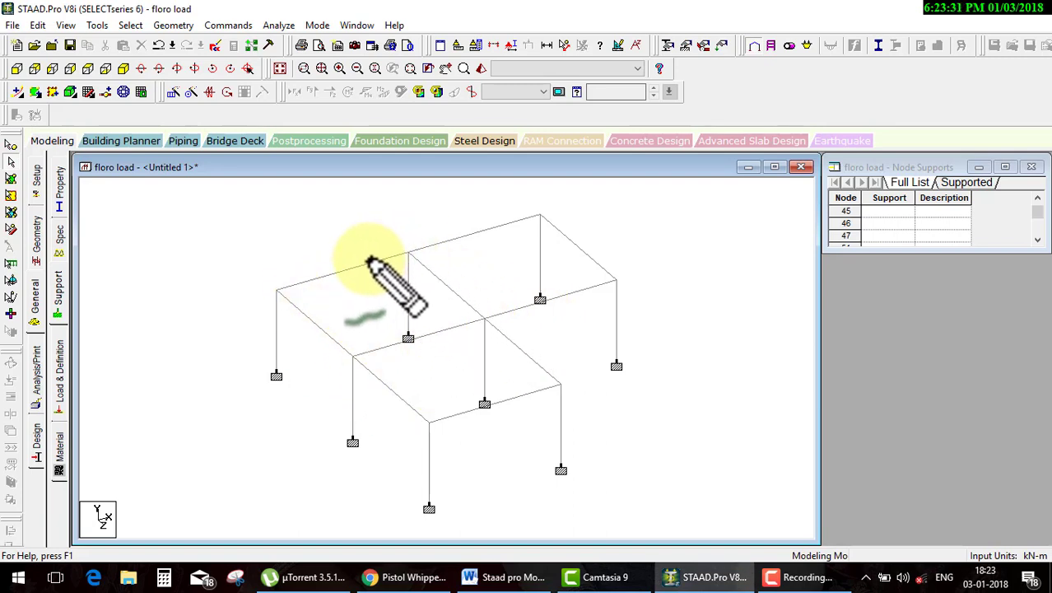
{"action": "left_click_drag", "start_coordinate": [277, 290], "coordinate": [323, 294]}
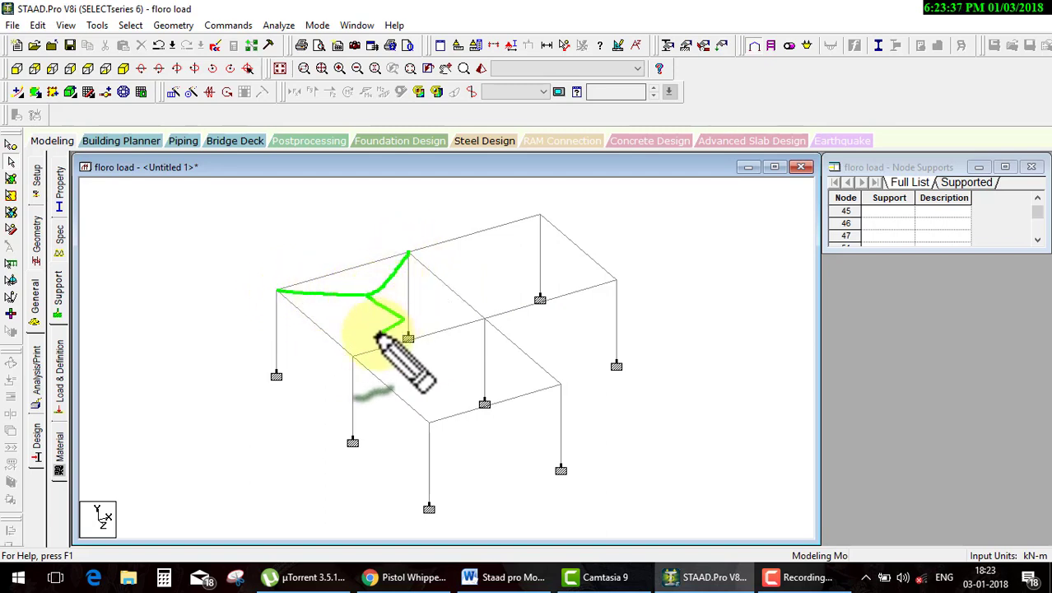
{"action": "mouse_move", "coordinate": [381, 338]}
{"action": "left_mouse_down"}
{"action": "mouse_move", "coordinate": [352, 355]}
{"action": "mouse_move", "coordinate": [407, 306]}
{"action": "mouse_move", "coordinate": [484, 323]}
{"action": "left_mouse_up"}
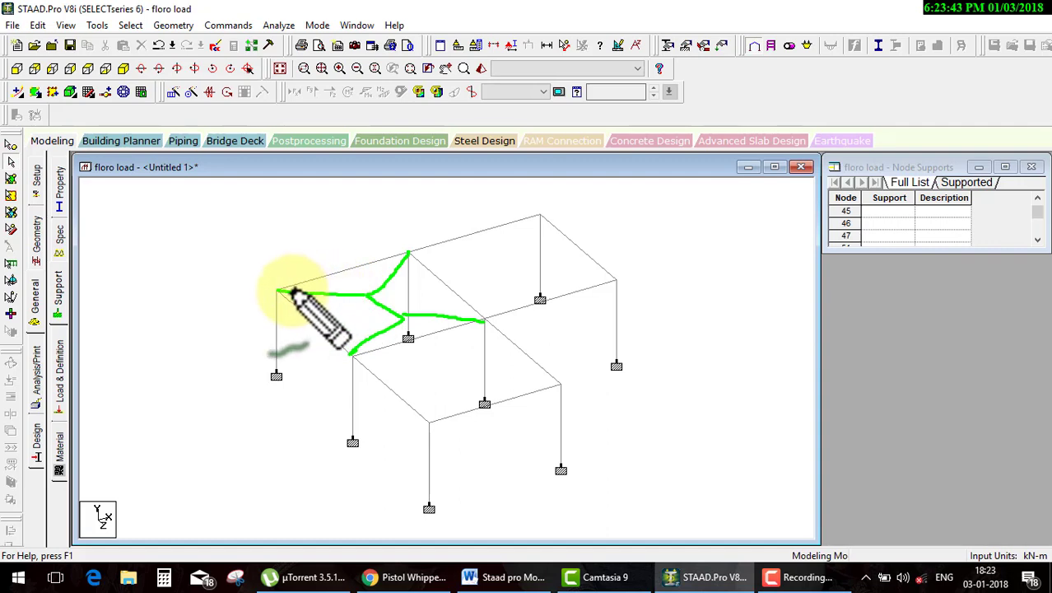
{"action": "mouse_move", "coordinate": [311, 294]}
{"action": "left_mouse_down"}
{"action": "mouse_move", "coordinate": [376, 289]}
{"action": "mouse_move", "coordinate": [407, 247]}
{"action": "mouse_move", "coordinate": [338, 284]}
{"action": "mouse_move", "coordinate": [338, 296]}
{"action": "mouse_move", "coordinate": [340, 277]}
{"action": "mouse_move", "coordinate": [281, 297]}
{"action": "mouse_move", "coordinate": [403, 247]}
{"action": "left_mouse_up"}
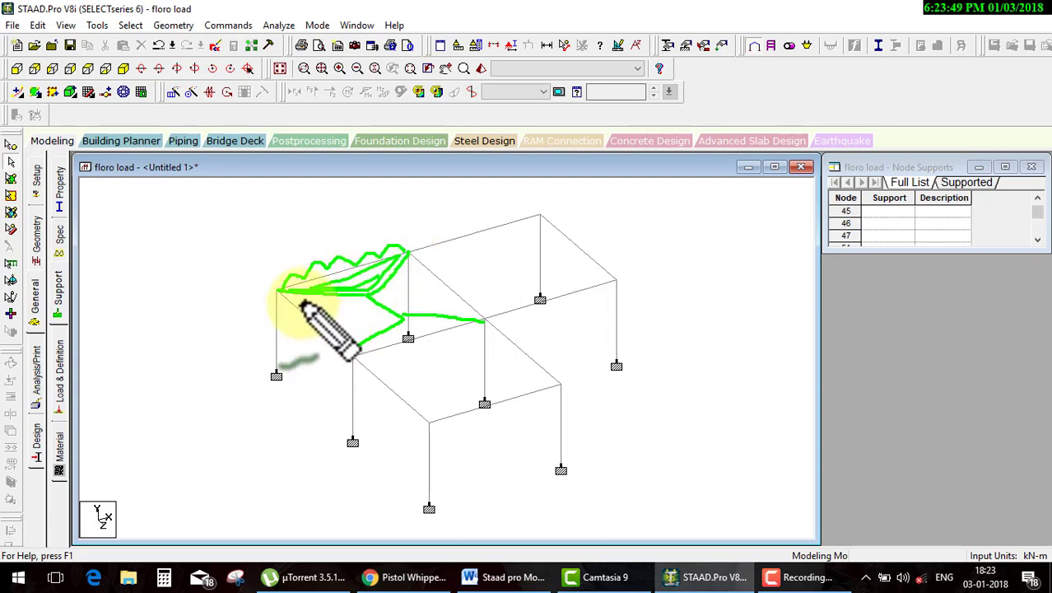
{"action": "mouse_move", "coordinate": [304, 298]}
{"action": "left_mouse_down"}
{"action": "mouse_move", "coordinate": [336, 341]}
{"action": "mouse_move", "coordinate": [418, 329]}
{"action": "mouse_move", "coordinate": [353, 347]}
{"action": "mouse_move", "coordinate": [462, 334]}
{"action": "left_mouse_up"}
{"action": "left_click_drag", "start_coordinate": [423, 247], "coordinate": [484, 321]}
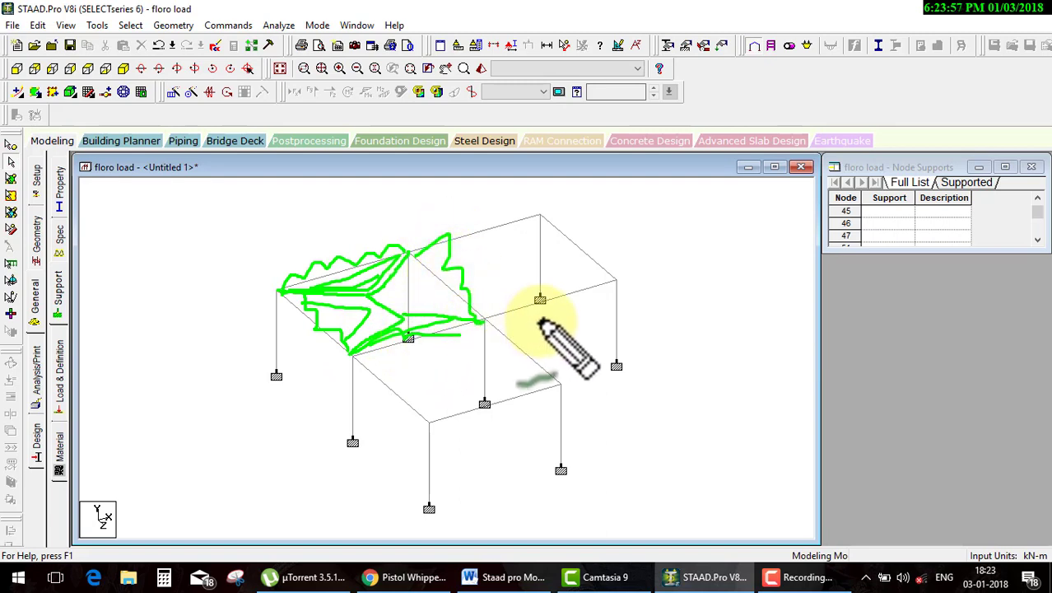
{"action": "key", "text": "Escape"}
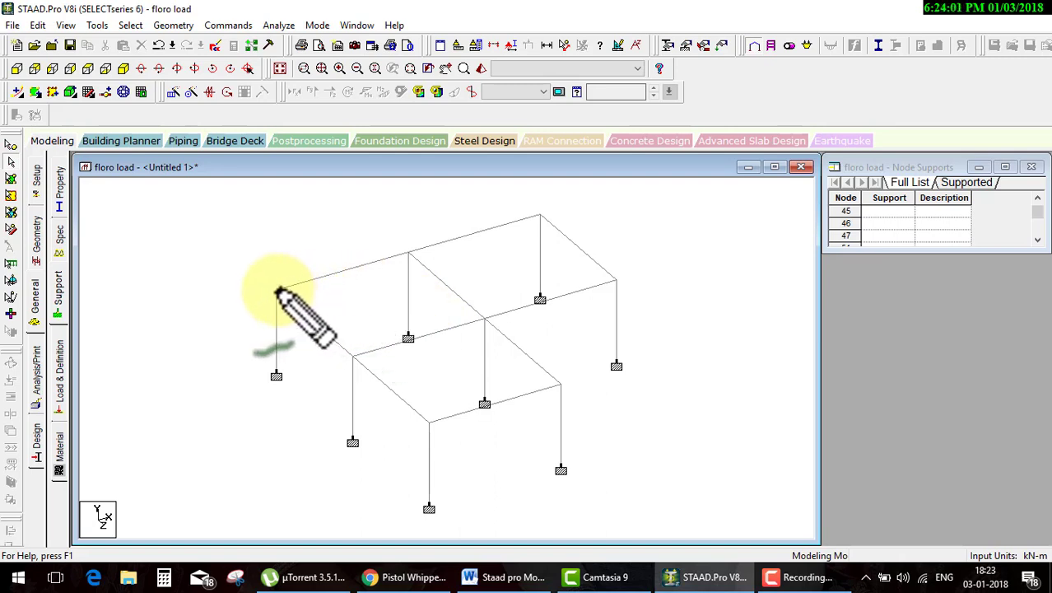
{"action": "left_click_drag", "start_coordinate": [278, 289], "coordinate": [481, 318]}
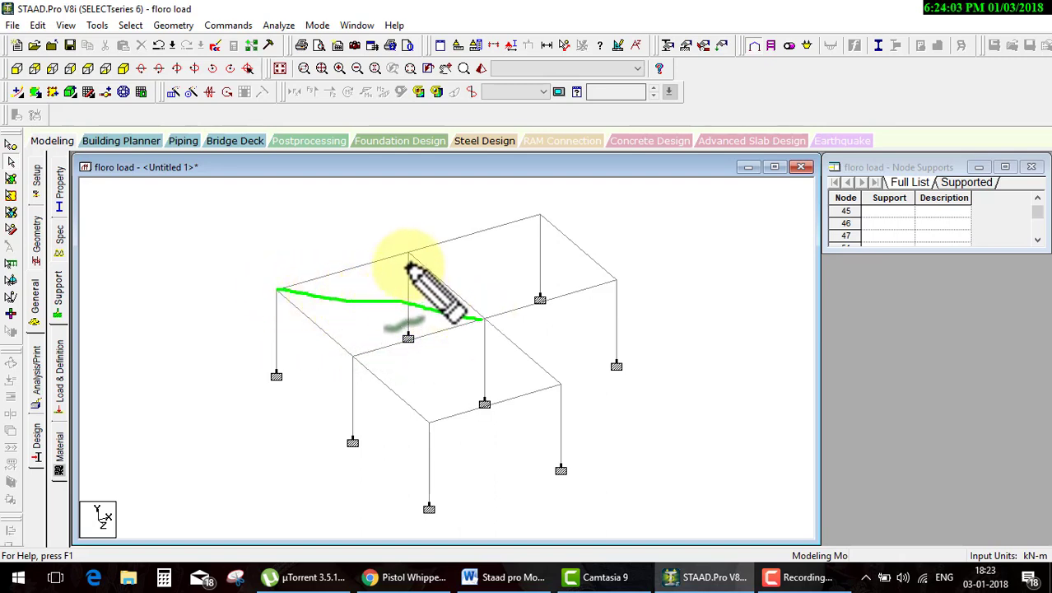
{"action": "left_click_drag", "start_coordinate": [409, 254], "coordinate": [354, 355]}
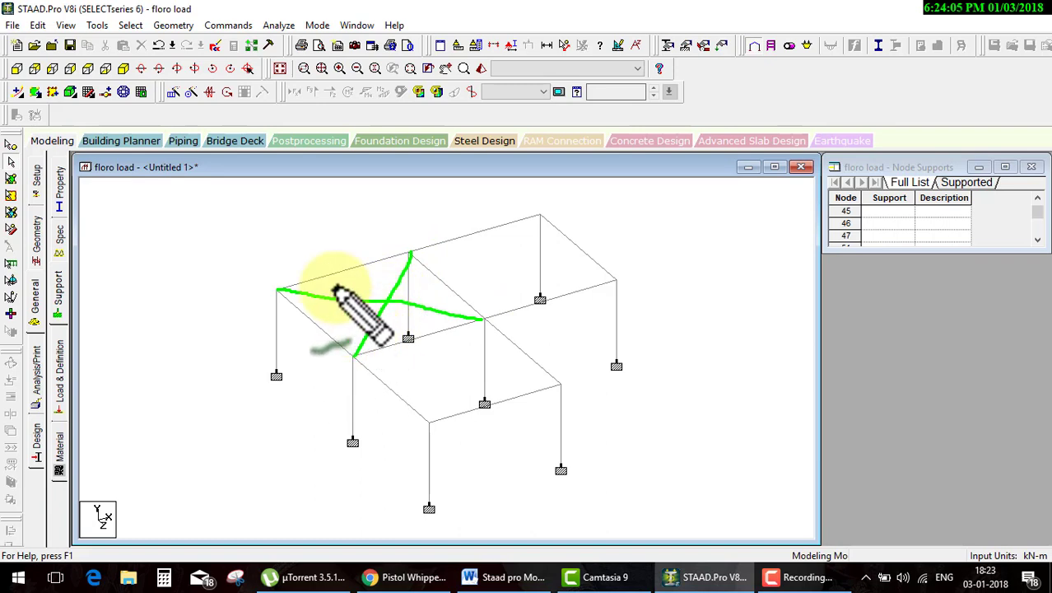
{"action": "mouse_move", "coordinate": [315, 286]}
{"action": "left_mouse_down"}
{"action": "mouse_move", "coordinate": [369, 274]}
{"action": "mouse_move", "coordinate": [384, 285]}
{"action": "left_mouse_up"}
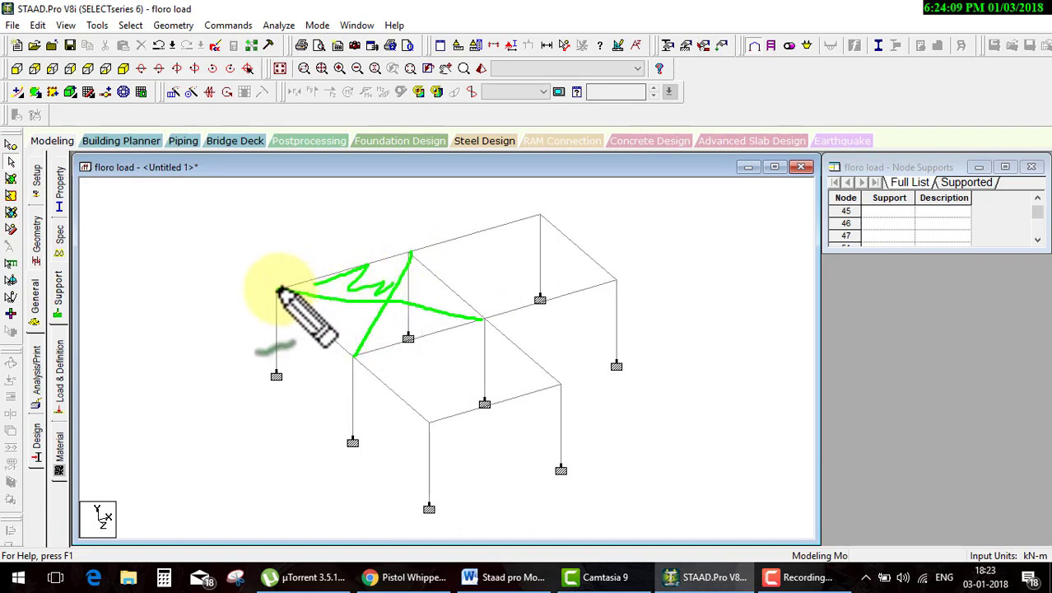
{"action": "mouse_move", "coordinate": [280, 290]}
{"action": "left_mouse_down"}
{"action": "mouse_move", "coordinate": [367, 262]}
{"action": "mouse_move", "coordinate": [401, 285]}
{"action": "mouse_move", "coordinate": [441, 258]}
{"action": "mouse_move", "coordinate": [395, 306]}
{"action": "mouse_move", "coordinate": [325, 303]}
{"action": "mouse_move", "coordinate": [358, 331]}
{"action": "mouse_move", "coordinate": [425, 341]}
{"action": "left_mouse_up"}
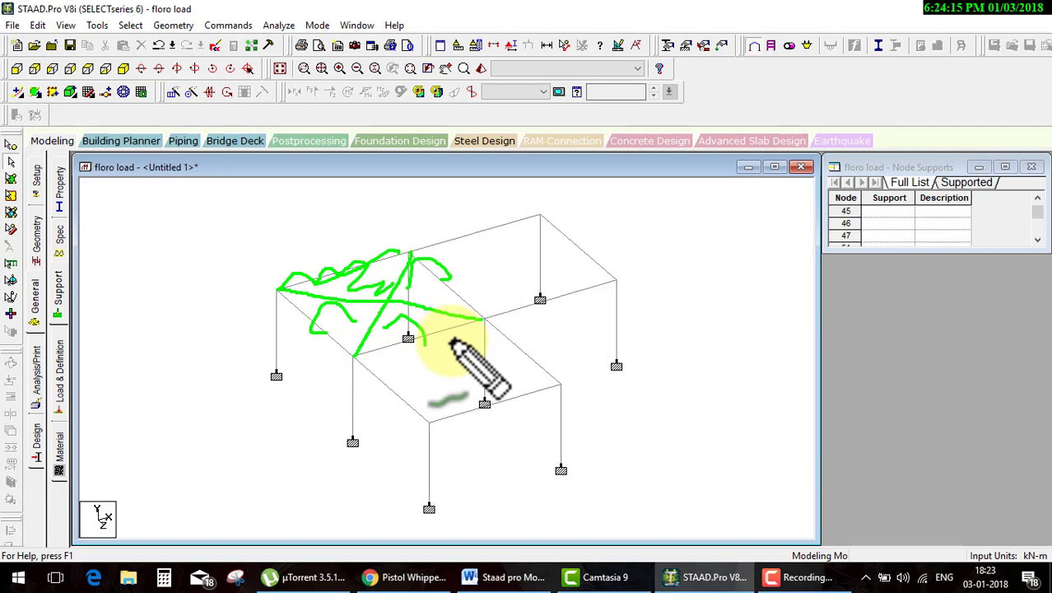
{"action": "key", "text": "Escape"}
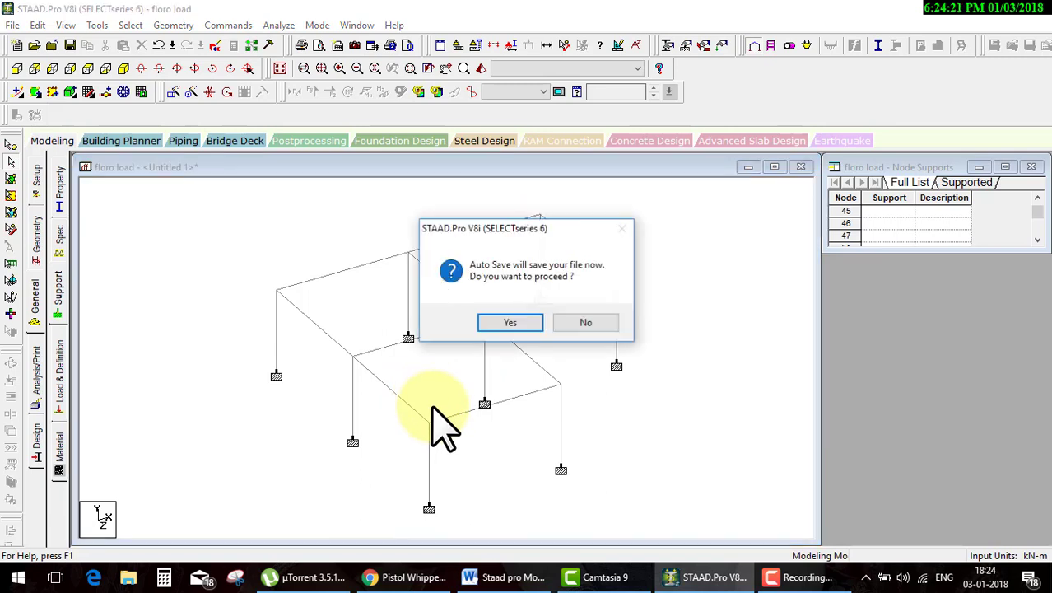
Save the model, show the whole structure from +Z, and begin adding a load case
{"action": "left_click", "coordinate": [518, 322]}
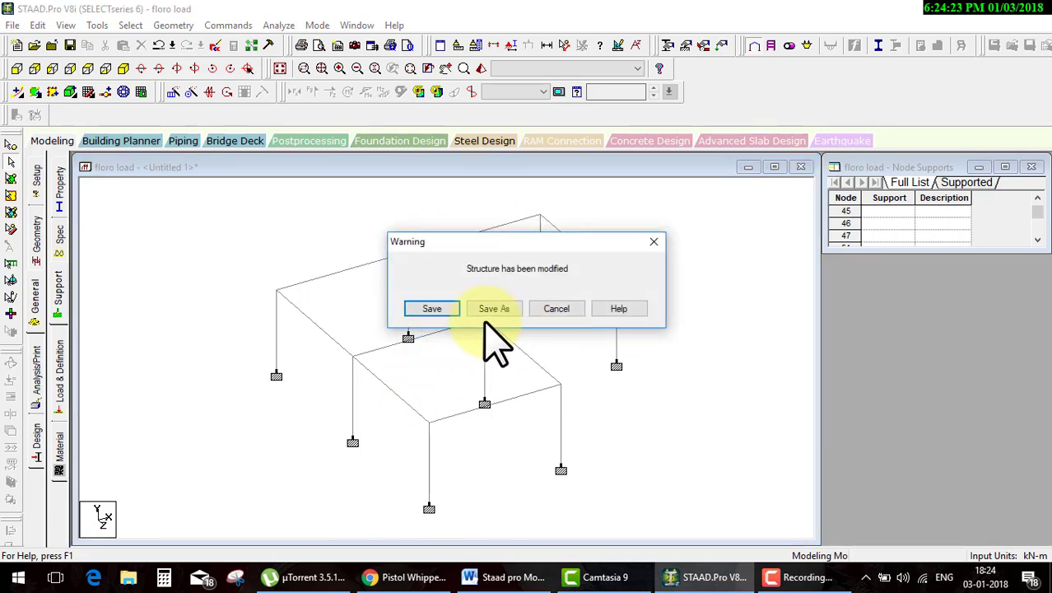
{"action": "left_click", "coordinate": [437, 309]}
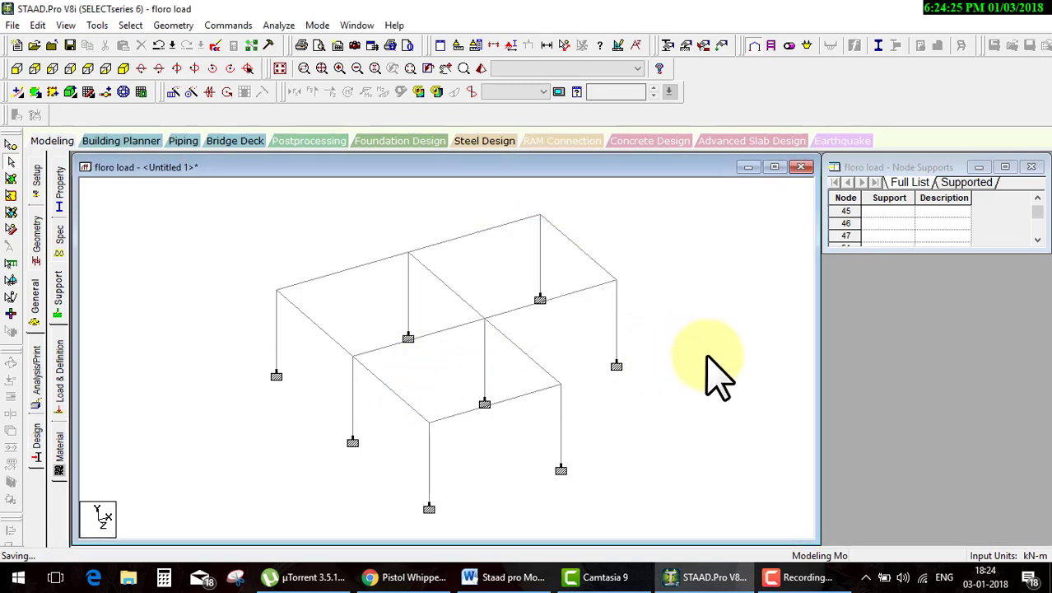
{"action": "left_click", "coordinate": [280, 69]}
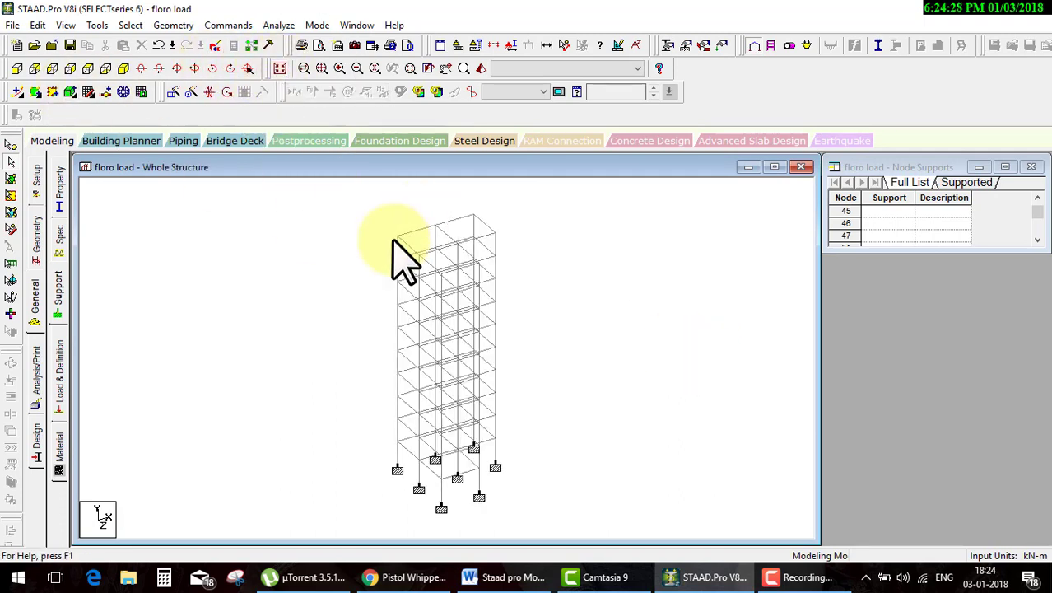
{"action": "left_click", "coordinate": [18, 69]}
{"action": "left_click", "coordinate": [60, 366]}
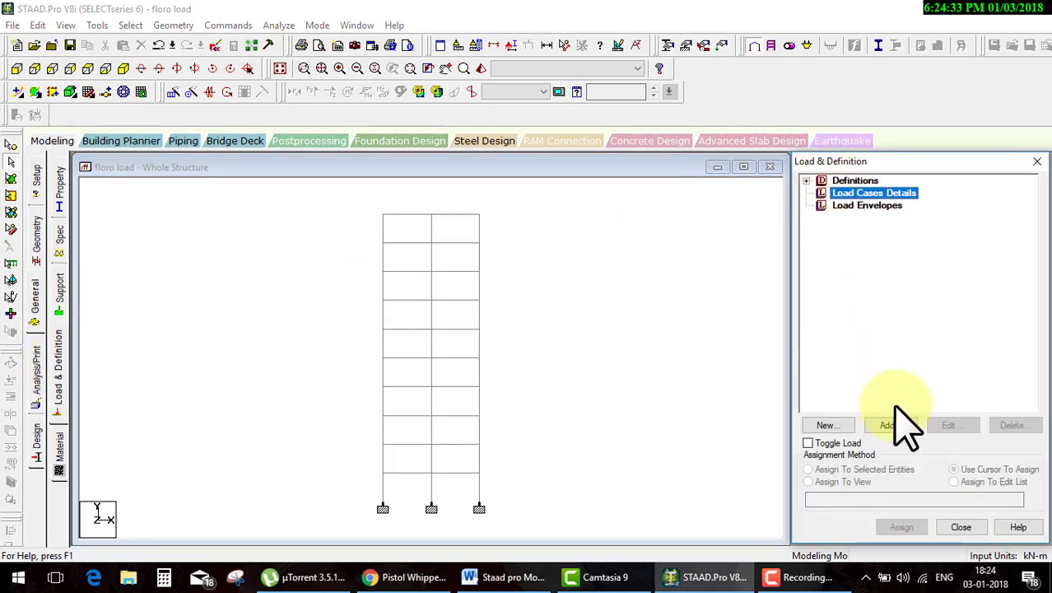
{"action": "left_click", "coordinate": [890, 426]}
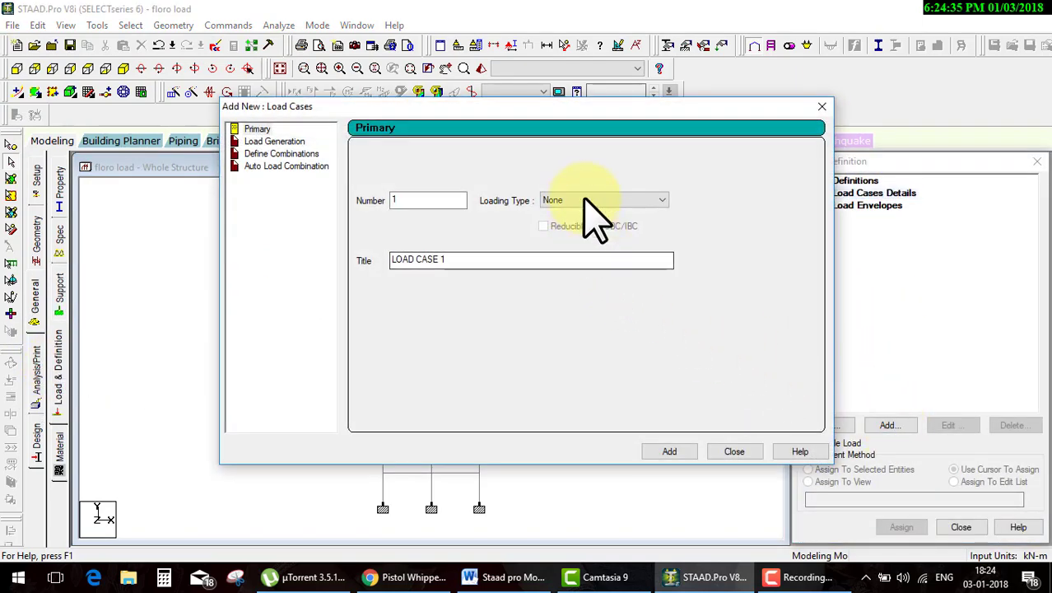
Add primary load case 1 with Dead loading type and title 'dl'
{"action": "left_click", "coordinate": [593, 200]}
{"action": "left_click", "coordinate": [572, 224]}
{"action": "left_click_drag", "start_coordinate": [465, 260], "coordinate": [305, 258]}
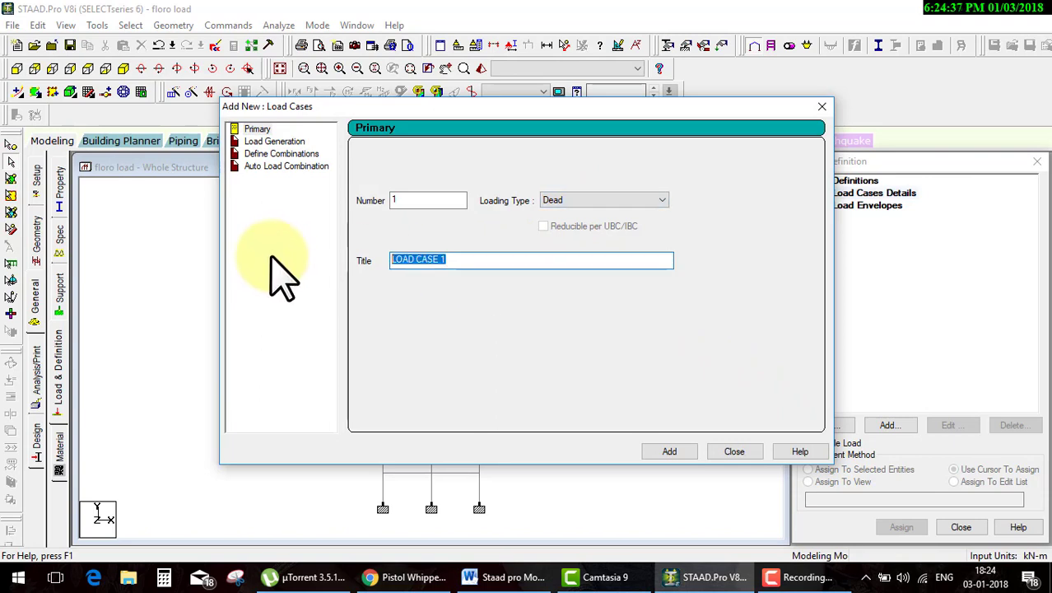
{"action": "type", "text": "dl"}
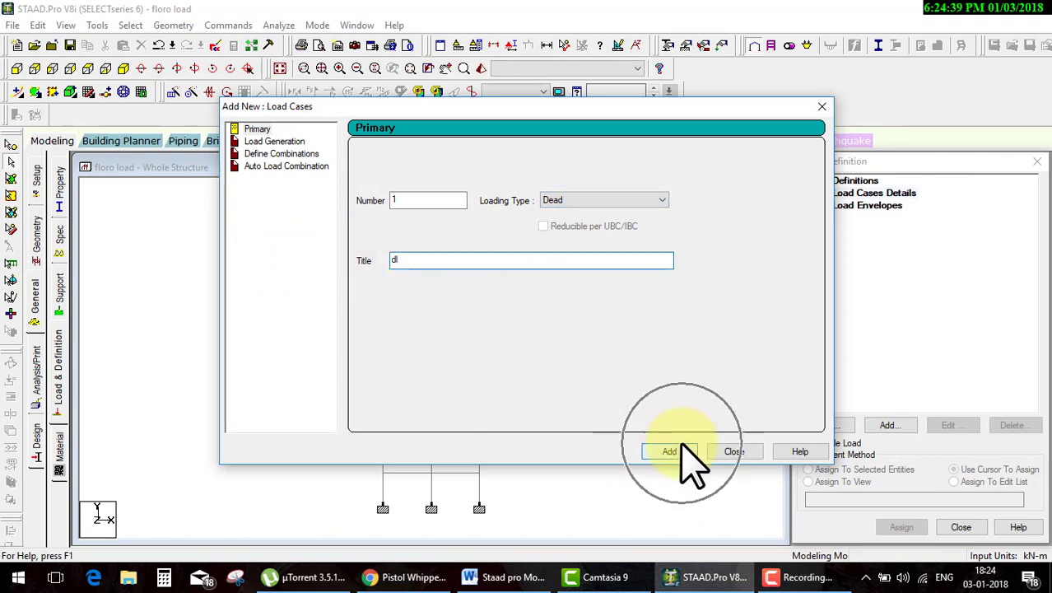
{"action": "left_click", "coordinate": [673, 451]}
{"action": "left_click", "coordinate": [735, 451]}
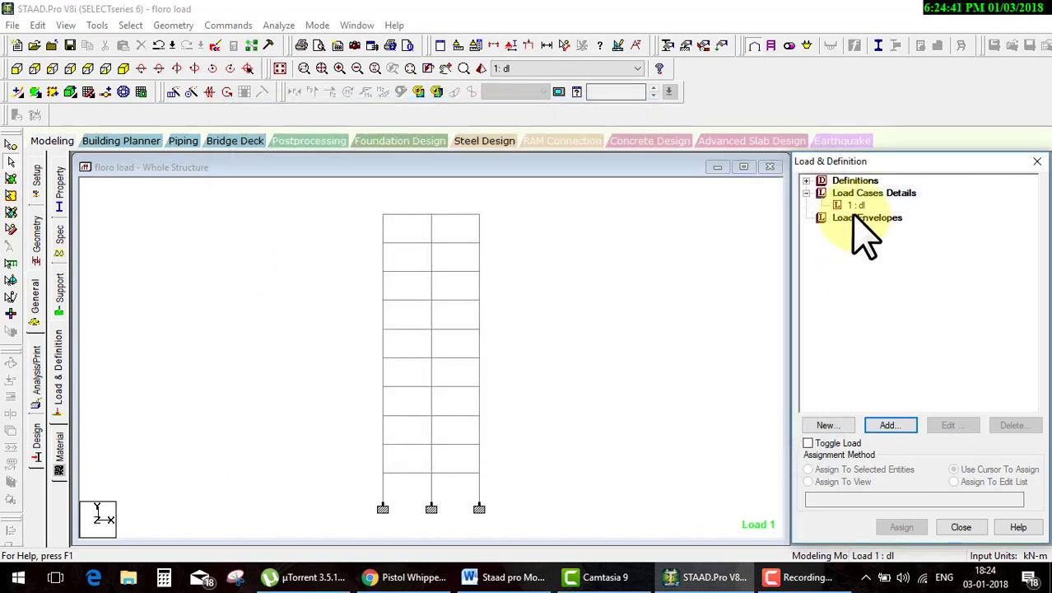
{"action": "left_click", "coordinate": [889, 425]}
{"action": "key", "text": "Escape"}
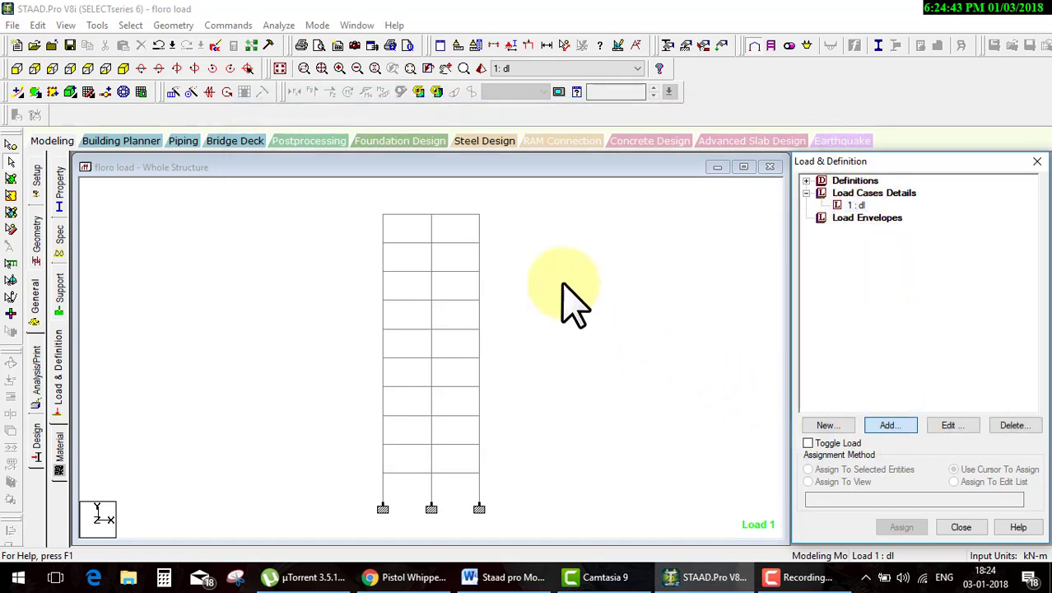
Open the Floor load form in Add New: Load Items and move the dialog right of the model
{"action": "key", "text": "Return"}
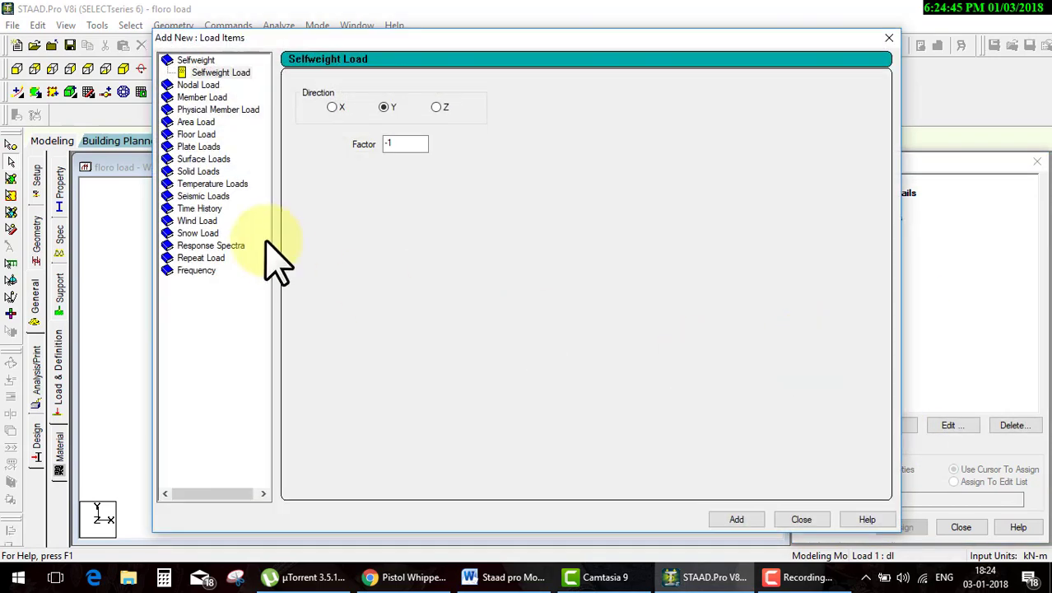
{"action": "left_click", "coordinate": [185, 135]}
{"action": "left_click_drag", "start_coordinate": [329, 44], "coordinate": [617, 59]}
{"action": "left_click_drag", "start_coordinate": [527, 57], "coordinate": [650, 54]}
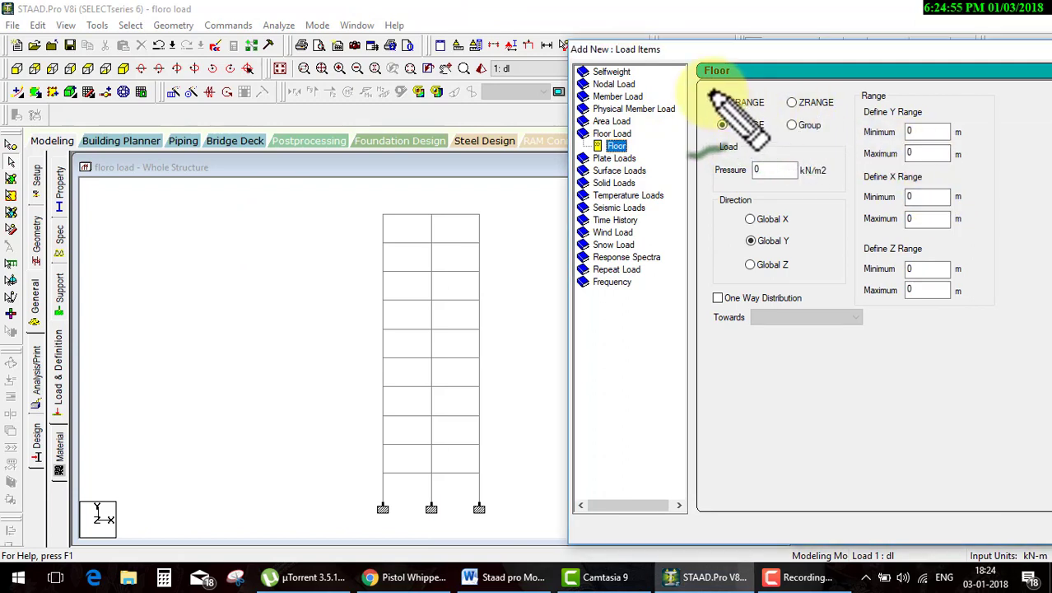
Draw annotation strokes over the model beside the Floor load form, then clear them
{"action": "mouse_move", "coordinate": [709, 92]}
{"action": "left_mouse_down"}
{"action": "mouse_move", "coordinate": [833, 136]}
{"action": "mouse_move", "coordinate": [714, 91]}
{"action": "left_mouse_up"}
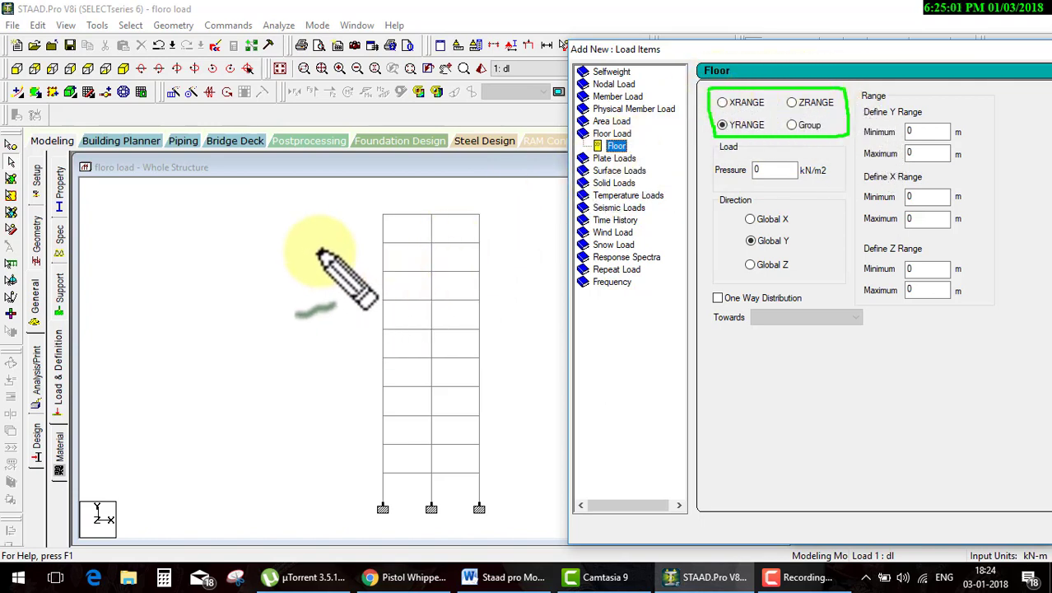
{"action": "left_click_drag", "start_coordinate": [320, 228], "coordinate": [321, 381]}
{"action": "mouse_move", "coordinate": [319, 232]}
{"action": "left_mouse_down"}
{"action": "mouse_move", "coordinate": [330, 216]}
{"action": "mouse_move", "coordinate": [346, 220]}
{"action": "left_mouse_up"}
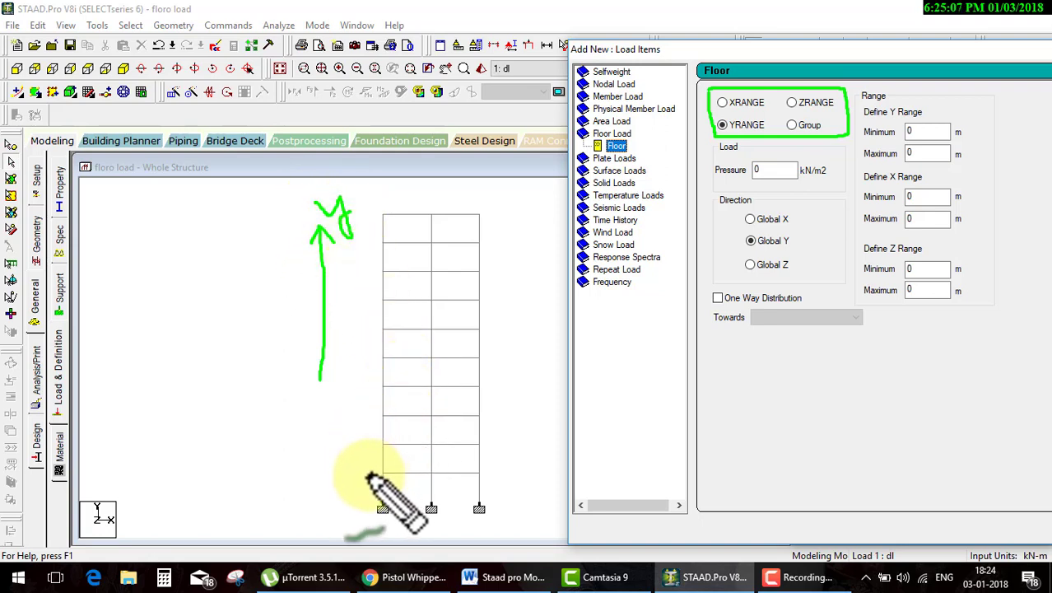
{"action": "left_click_drag", "start_coordinate": [375, 472], "coordinate": [480, 471]}
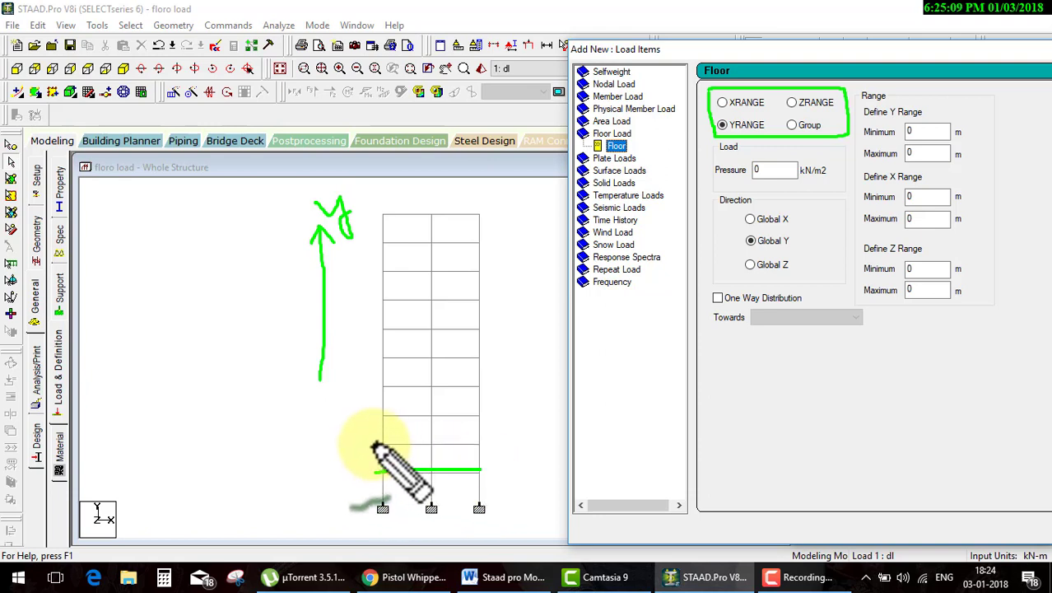
{"action": "left_click_drag", "start_coordinate": [368, 444], "coordinate": [465, 445]}
{"action": "left_click_drag", "start_coordinate": [375, 413], "coordinate": [480, 414]}
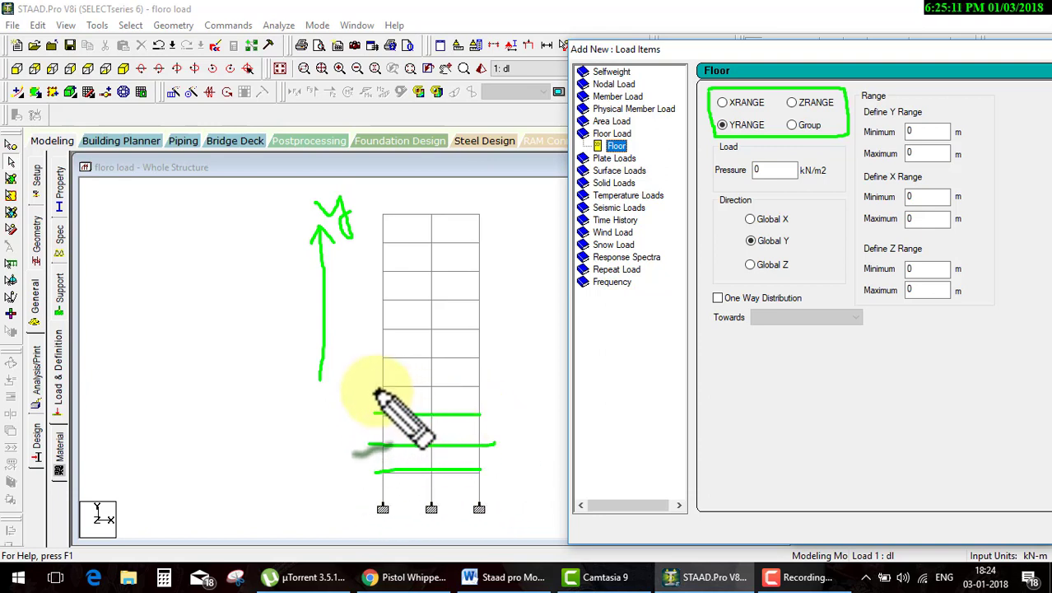
{"action": "left_click_drag", "start_coordinate": [375, 385], "coordinate": [481, 383]}
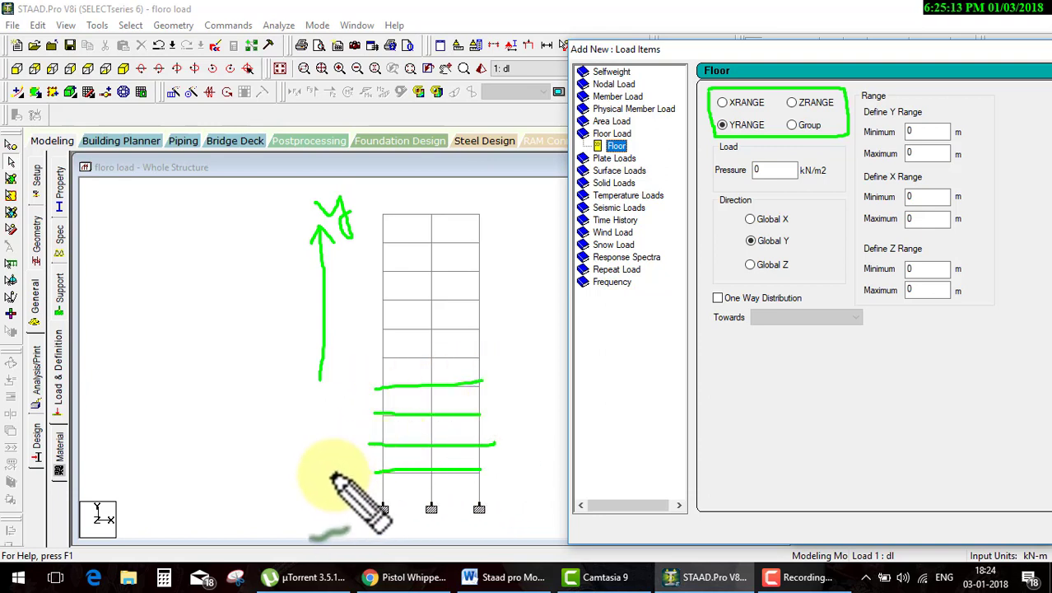
{"action": "left_click_drag", "start_coordinate": [325, 473], "coordinate": [328, 470]}
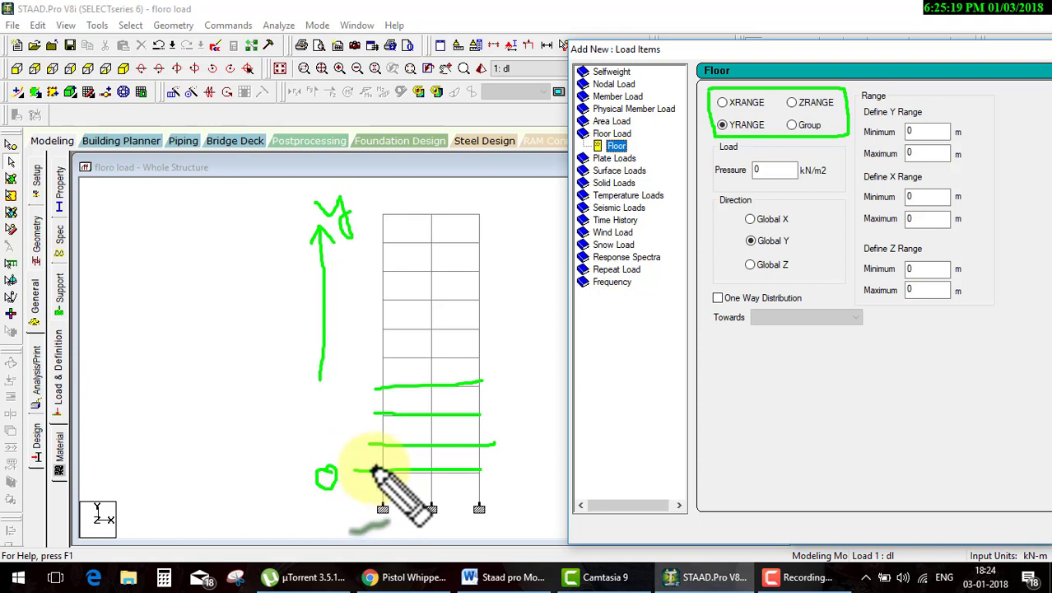
{"action": "left_click_drag", "start_coordinate": [354, 471], "coordinate": [372, 508]}
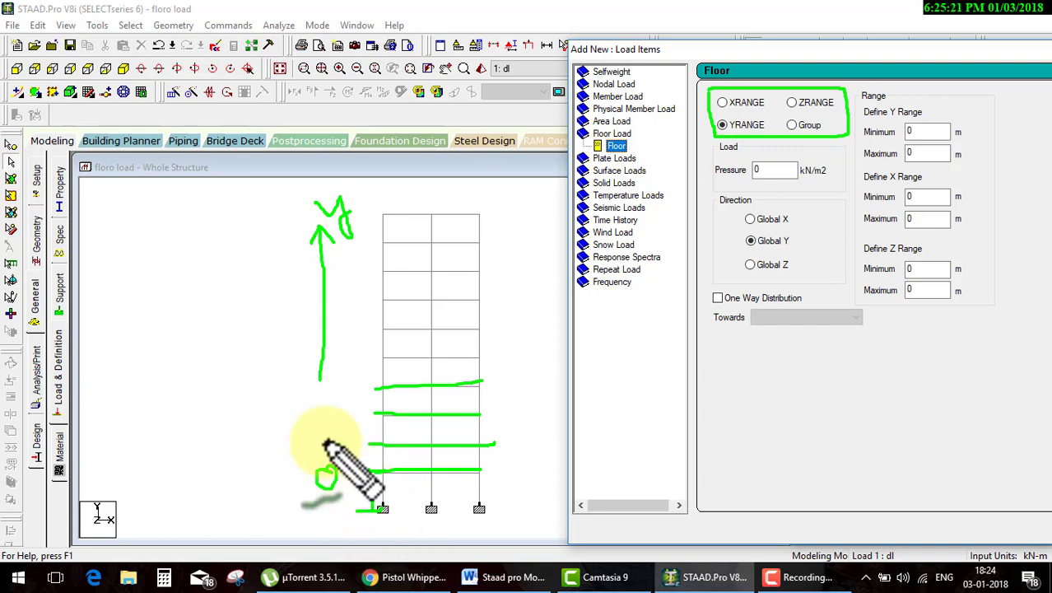
{"action": "mouse_move", "coordinate": [277, 216]}
{"action": "left_mouse_down"}
{"action": "mouse_move", "coordinate": [289, 214]}
{"action": "mouse_move", "coordinate": [270, 388]}
{"action": "mouse_move", "coordinate": [312, 466]}
{"action": "left_mouse_up"}
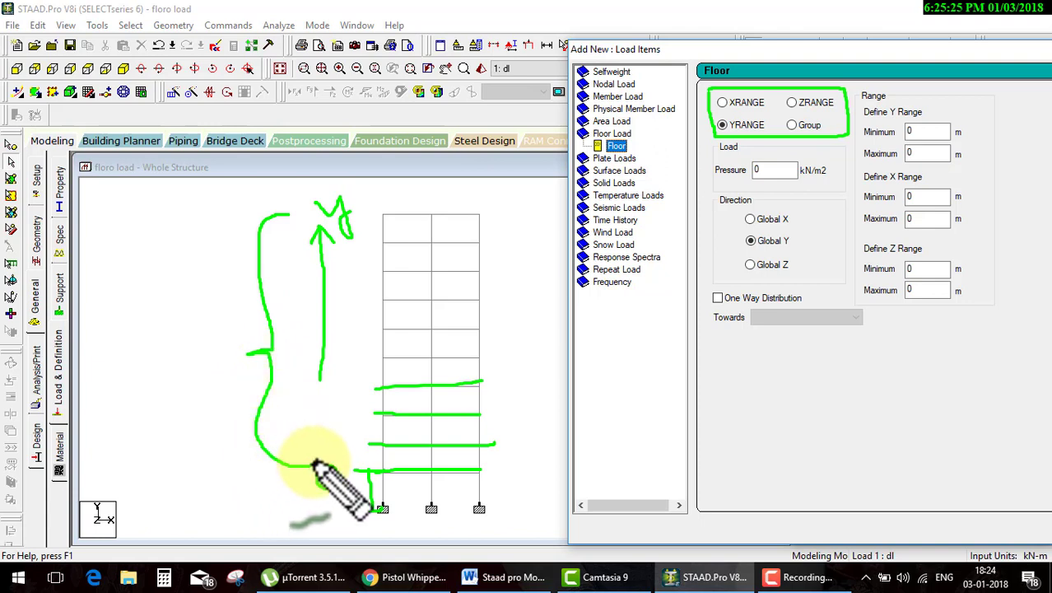
{"action": "key", "text": "Escape"}
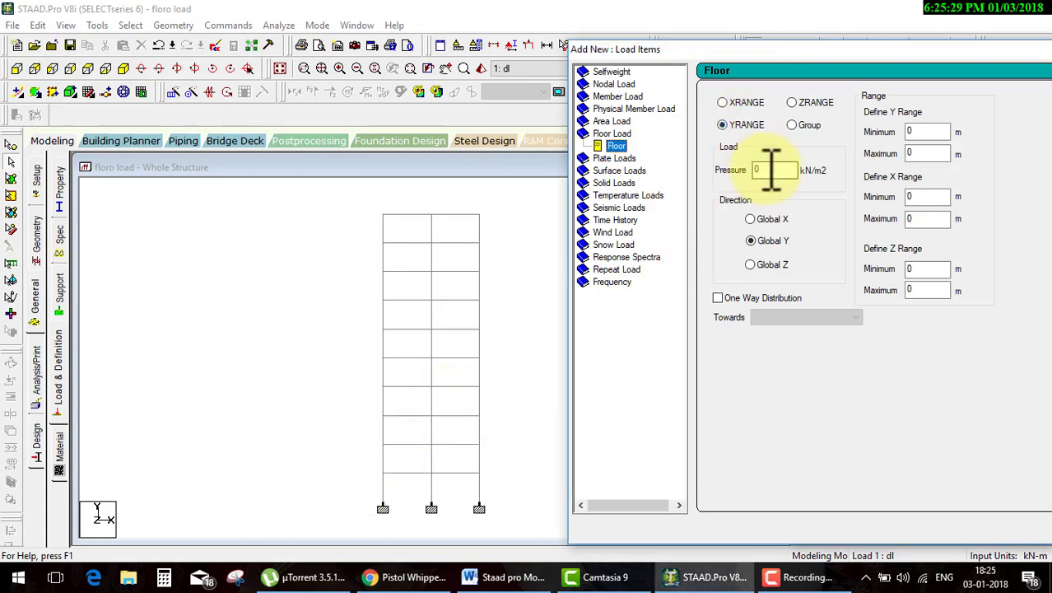
Mark up the frame elevation with on-screen strokes, then clear them
{"action": "left_click_drag", "start_coordinate": [346, 306], "coordinate": [382, 295]}
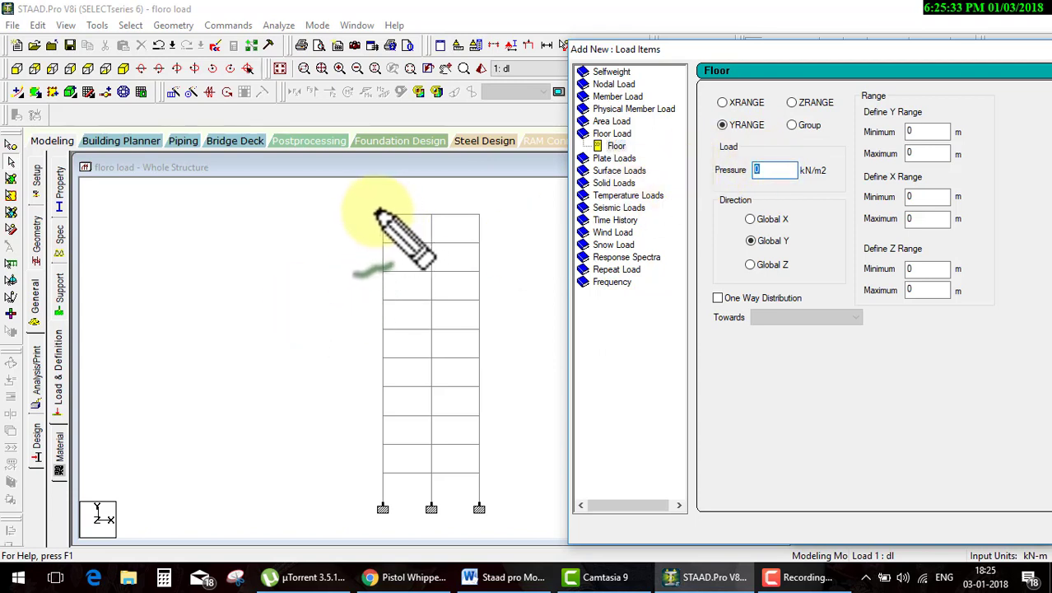
{"action": "mouse_move", "coordinate": [373, 215]}
{"action": "left_mouse_down"}
{"action": "mouse_move", "coordinate": [321, 292]}
{"action": "mouse_move", "coordinate": [320, 447]}
{"action": "mouse_move", "coordinate": [368, 471]}
{"action": "left_mouse_up"}
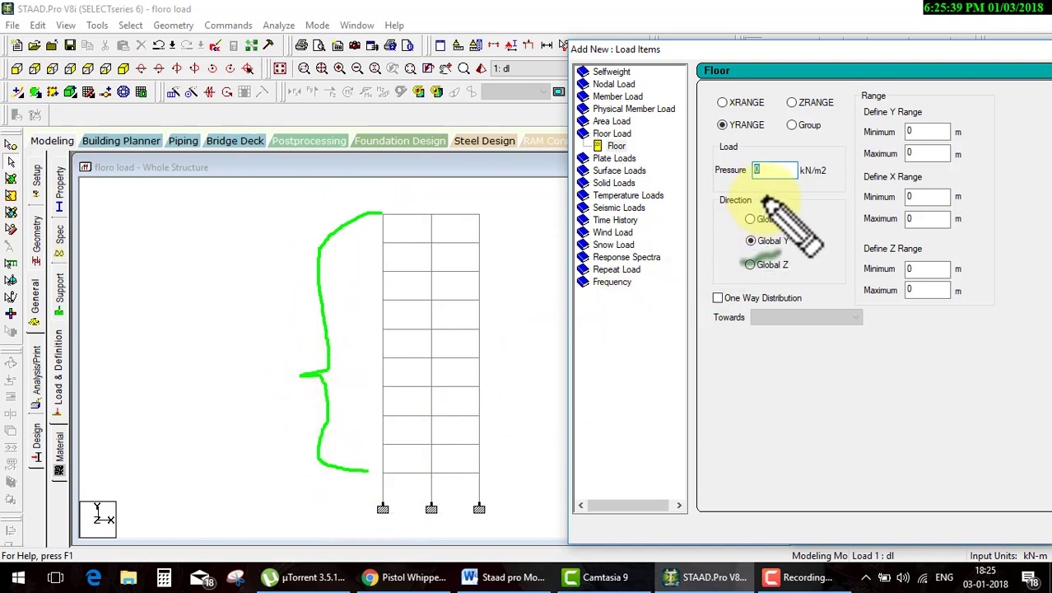
{"action": "key", "text": "Escape"}
{"action": "type", "text": "-3"}
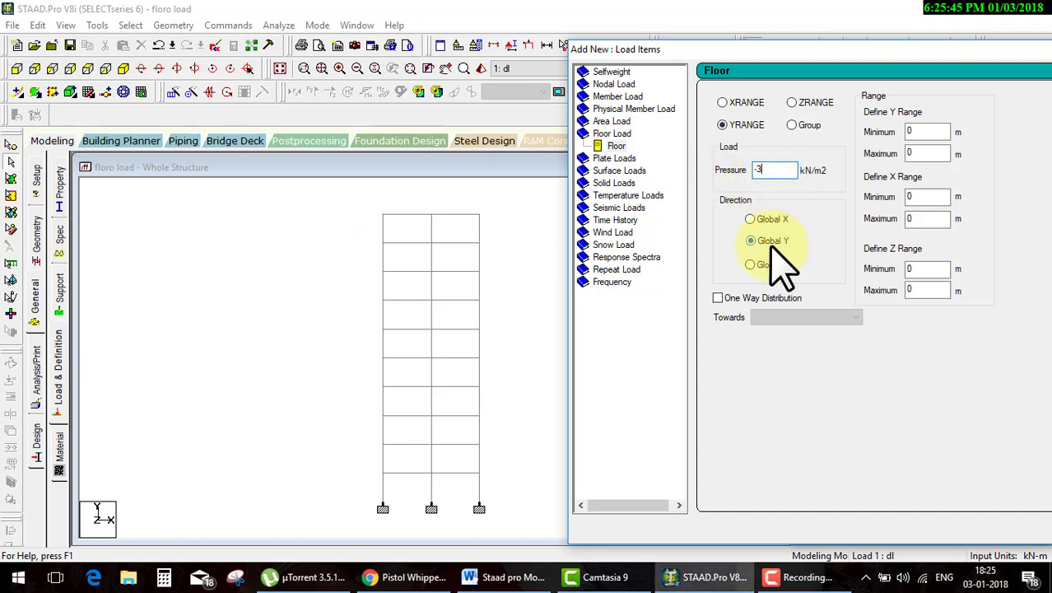
{"action": "mouse_move", "coordinate": [415, 195]}
{"action": "left_mouse_down"}
{"action": "mouse_move", "coordinate": [419, 301]}
{"action": "mouse_move", "coordinate": [444, 291]}
{"action": "left_mouse_up"}
{"action": "key", "text": "Escape"}
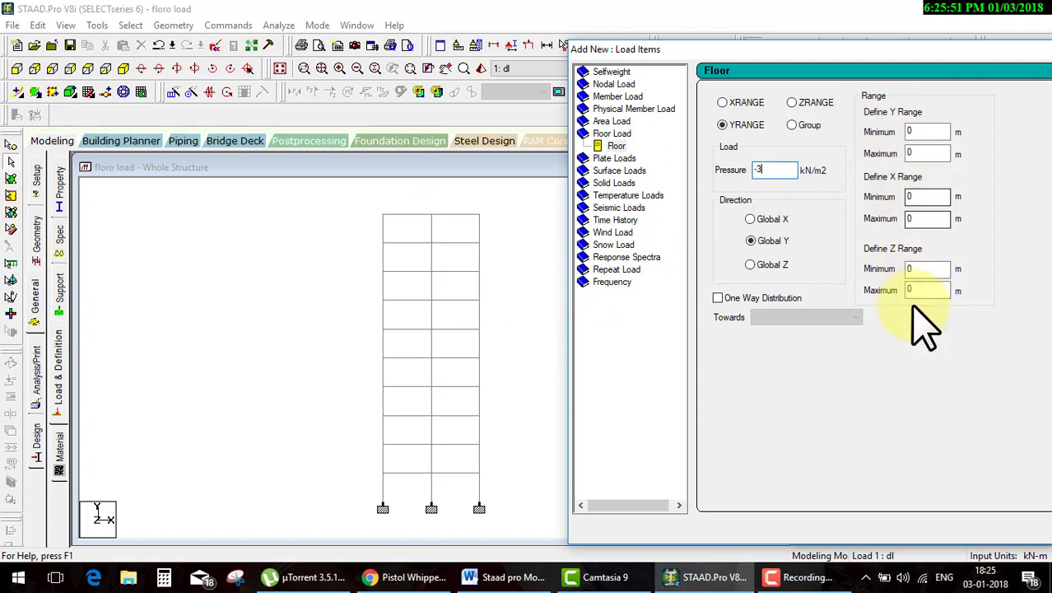
Enter a floor load pressure of -3 kN/m2, leaving Direction on Global Y
{"action": "left_click_drag", "start_coordinate": [879, 194], "coordinate": [905, 186]}
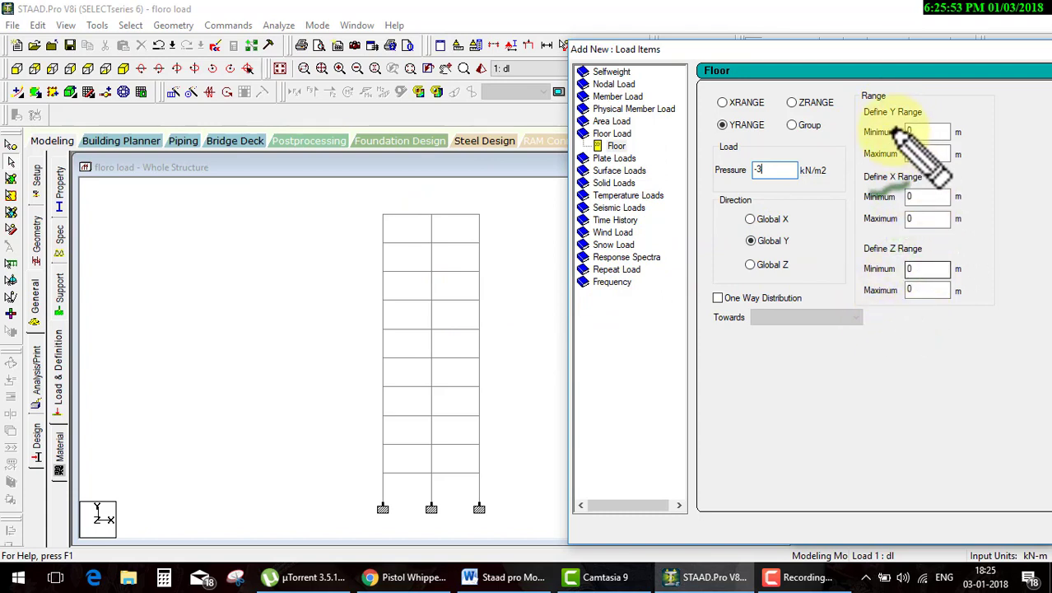
{"action": "left_click_drag", "start_coordinate": [864, 122], "coordinate": [921, 121]}
{"action": "left_click_drag", "start_coordinate": [866, 176], "coordinate": [911, 230]}
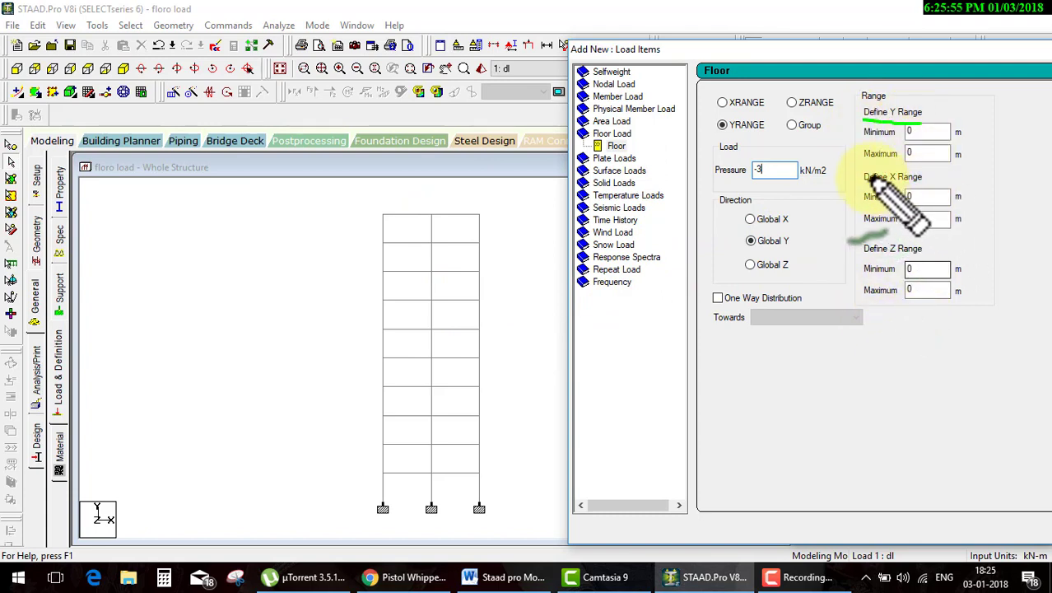
{"action": "left_click_drag", "start_coordinate": [943, 186], "coordinate": [879, 294]}
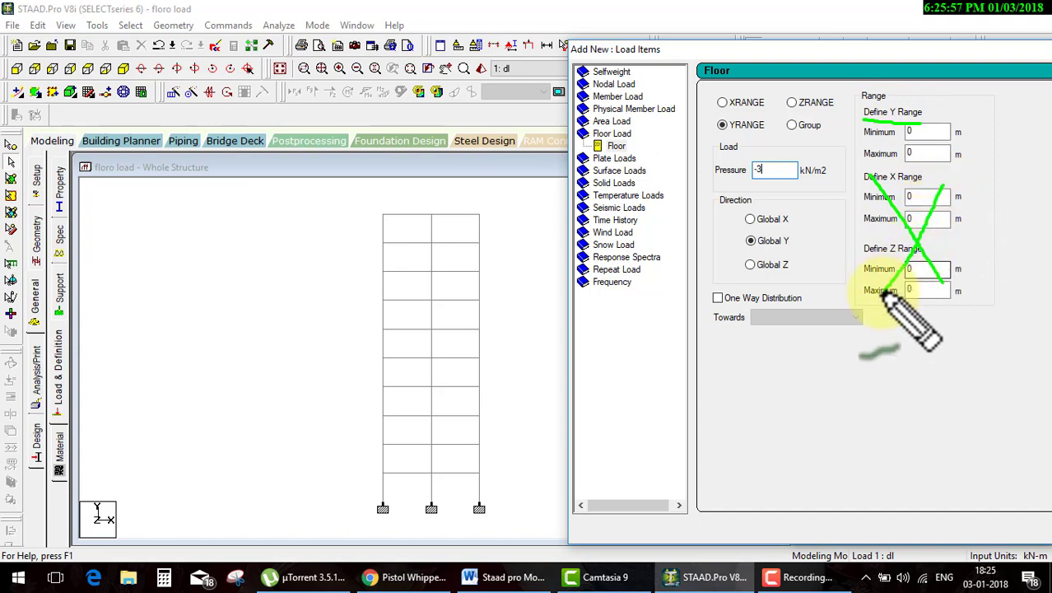
{"action": "left_click_drag", "start_coordinate": [964, 130], "coordinate": [1009, 120]}
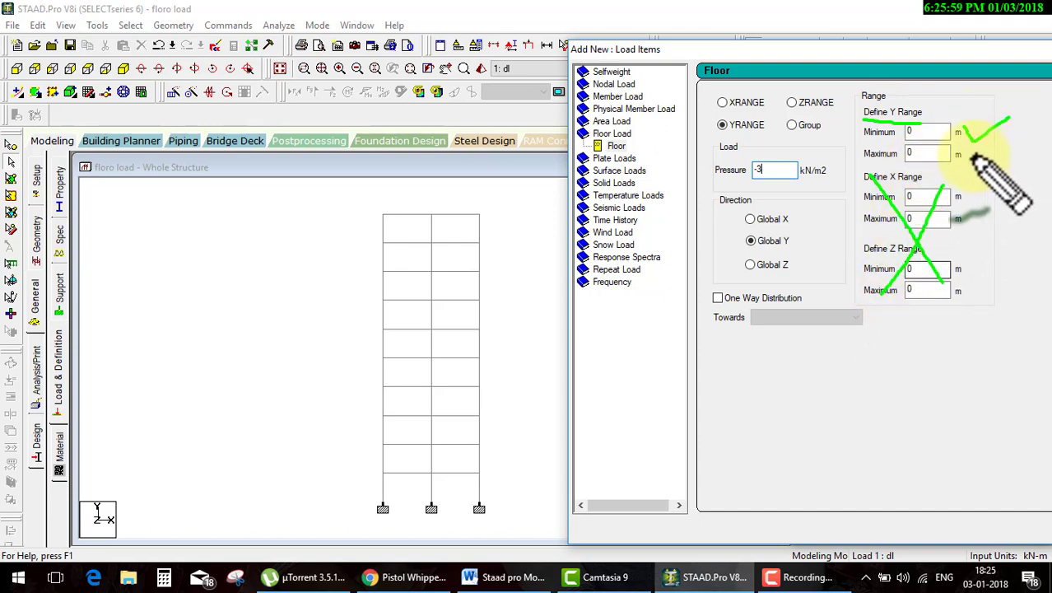
{"action": "left_click_drag", "start_coordinate": [971, 156], "coordinate": [1016, 156]}
{"action": "key", "text": "Escape"}
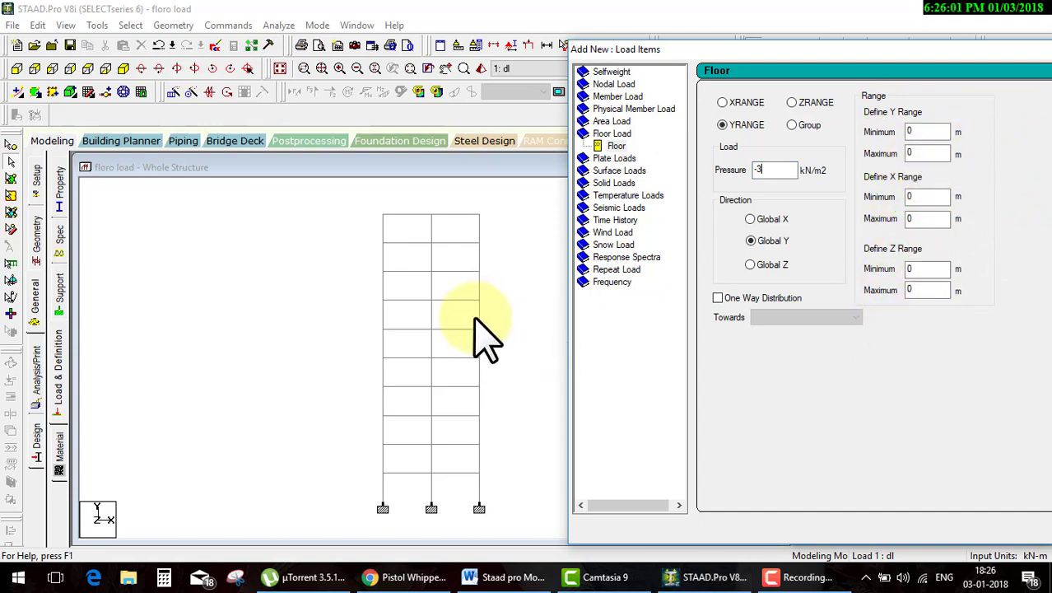
{"action": "key", "text": "ctrl+2"}
{"action": "mouse_move", "coordinate": [338, 218]}
{"action": "left_mouse_down"}
{"action": "mouse_move", "coordinate": [354, 237]}
{"action": "mouse_move", "coordinate": [346, 354]}
{"action": "left_mouse_up"}
Check a mid-height frame node's coordinates to find the floor level at Y 21
{"action": "key", "text": "Escape"}
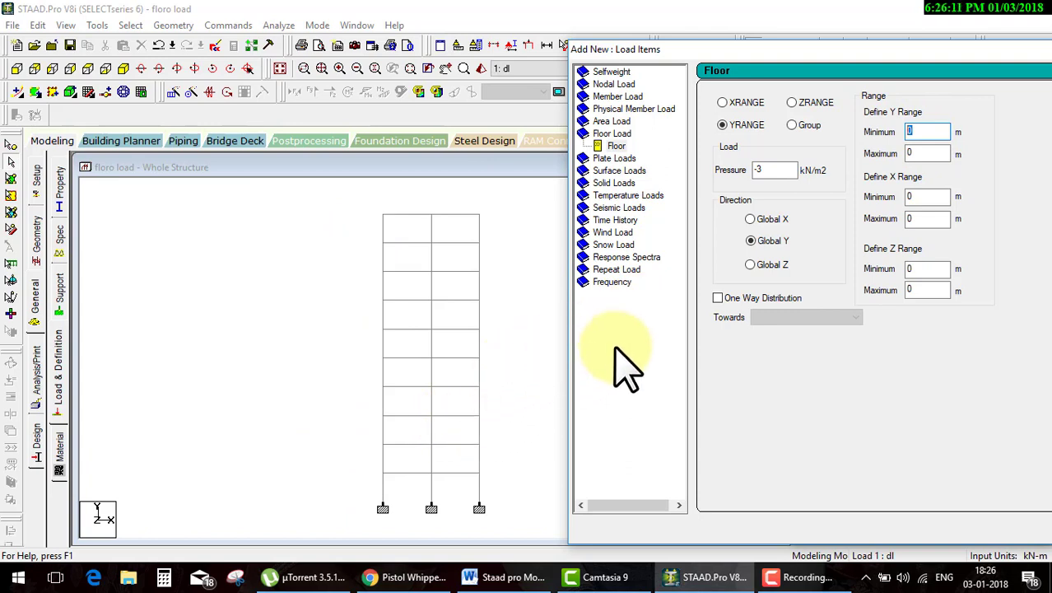
{"action": "left_click_drag", "start_coordinate": [387, 380], "coordinate": [349, 388]}
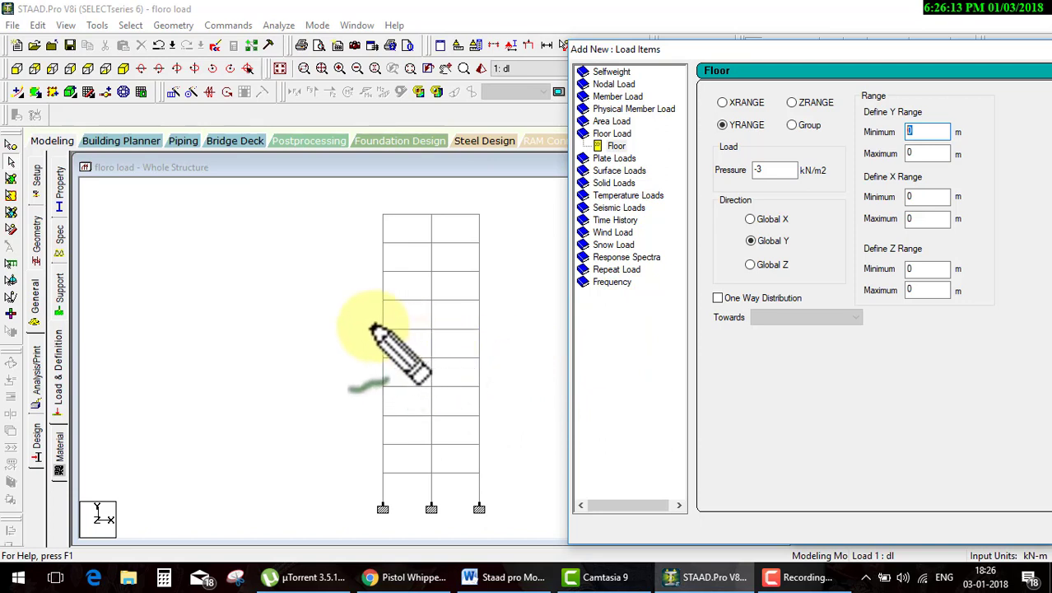
{"action": "mouse_move", "coordinate": [370, 326]}
{"action": "left_mouse_down"}
{"action": "mouse_move", "coordinate": [428, 339]}
{"action": "mouse_move", "coordinate": [375, 336]}
{"action": "left_mouse_up"}
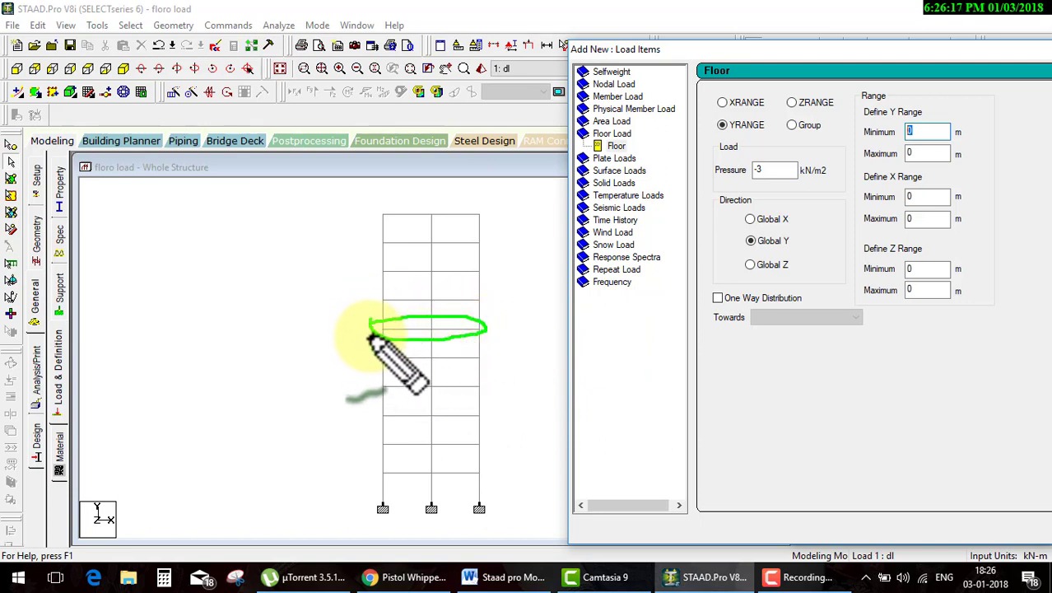
{"action": "key", "text": "Escape"}
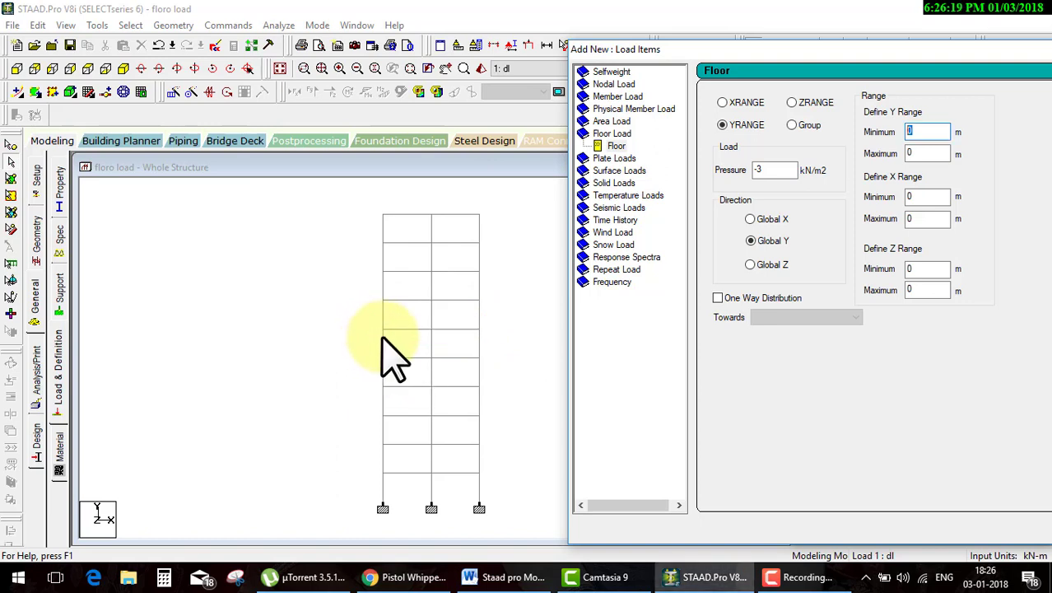
{"action": "left_click", "coordinate": [10, 148]}
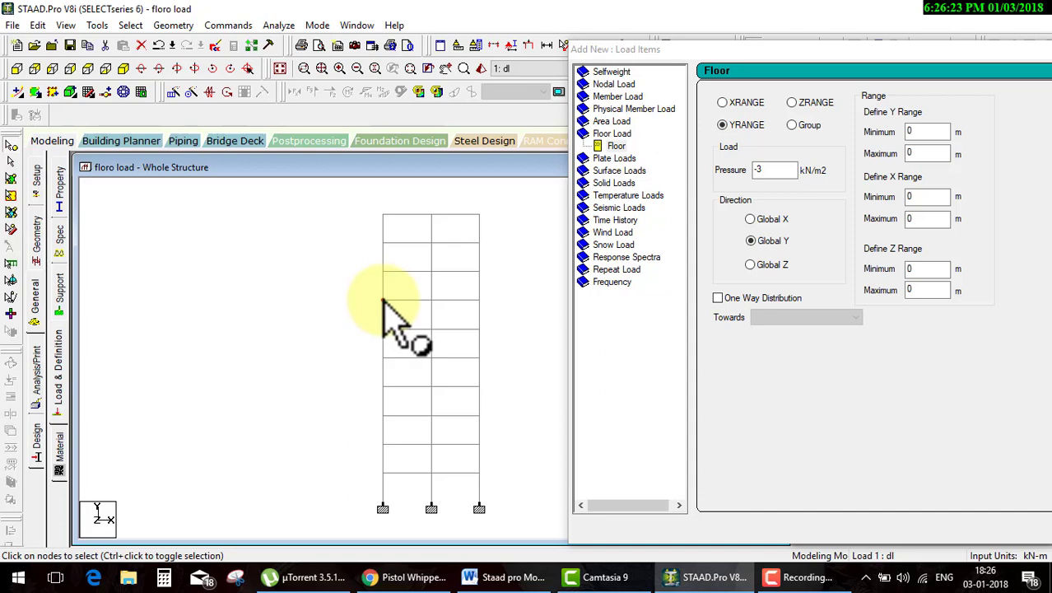
{"action": "double_click", "coordinate": [383, 300]}
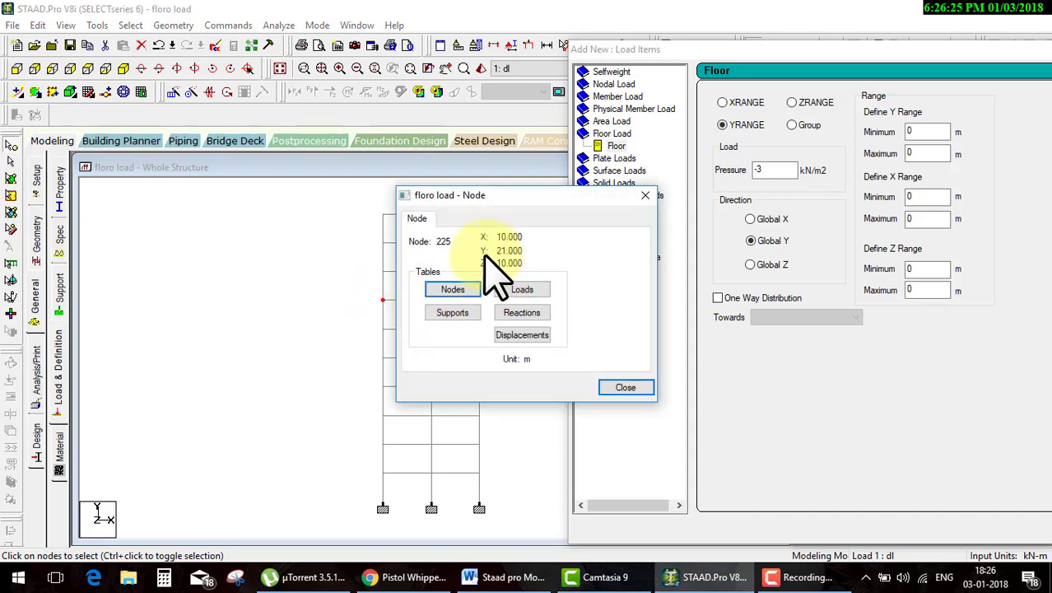
{"action": "left_click_drag", "start_coordinate": [492, 256], "coordinate": [591, 237]}
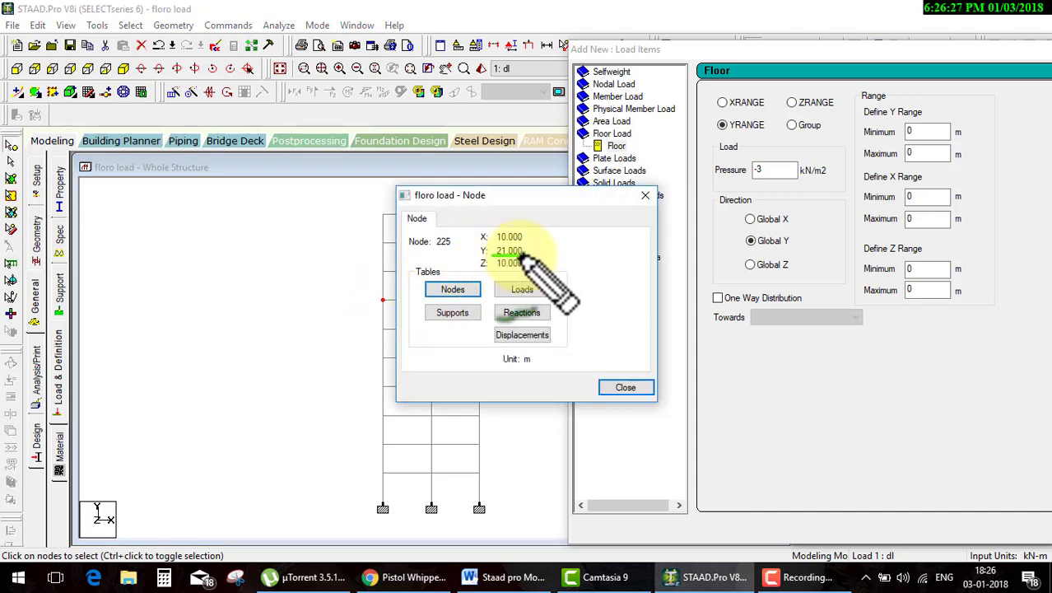
{"action": "left_click", "coordinate": [623, 387]}
Enter 21 as both the Y Minimum and Y Maximum of the floor load range
{"action": "double_click", "coordinate": [921, 132]}
{"action": "type", "text": "21"}
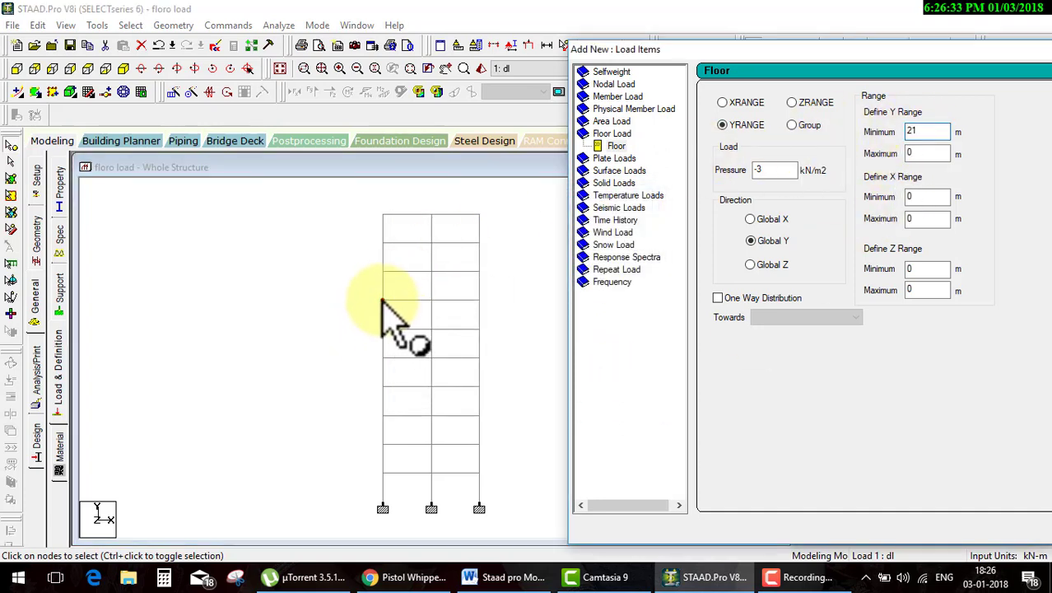
{"action": "left_click_drag", "start_coordinate": [354, 352], "coordinate": [394, 339]}
{"action": "mouse_move", "coordinate": [372, 294]}
{"action": "left_mouse_down"}
{"action": "mouse_move", "coordinate": [492, 295]}
{"action": "mouse_move", "coordinate": [372, 305]}
{"action": "left_mouse_up"}
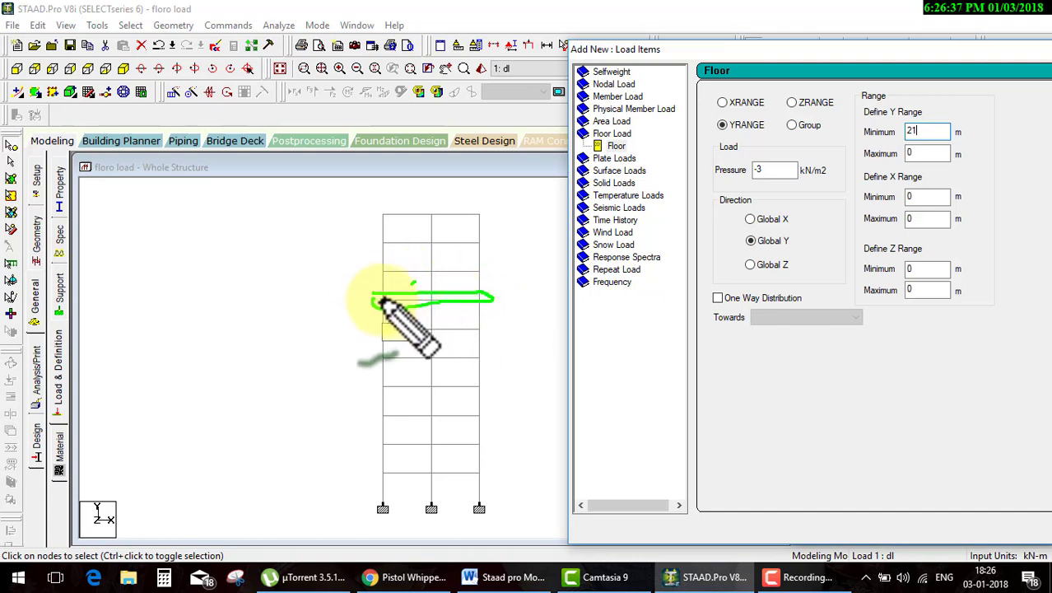
{"action": "key", "text": "Escape"}
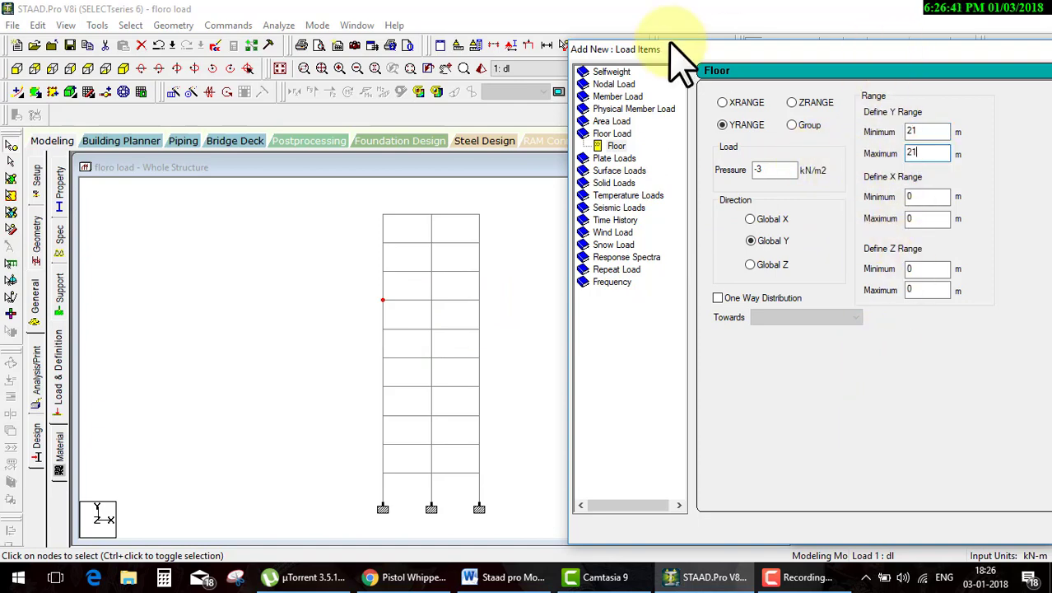
{"action": "left_click_drag", "start_coordinate": [667, 48], "coordinate": [341, 15]}
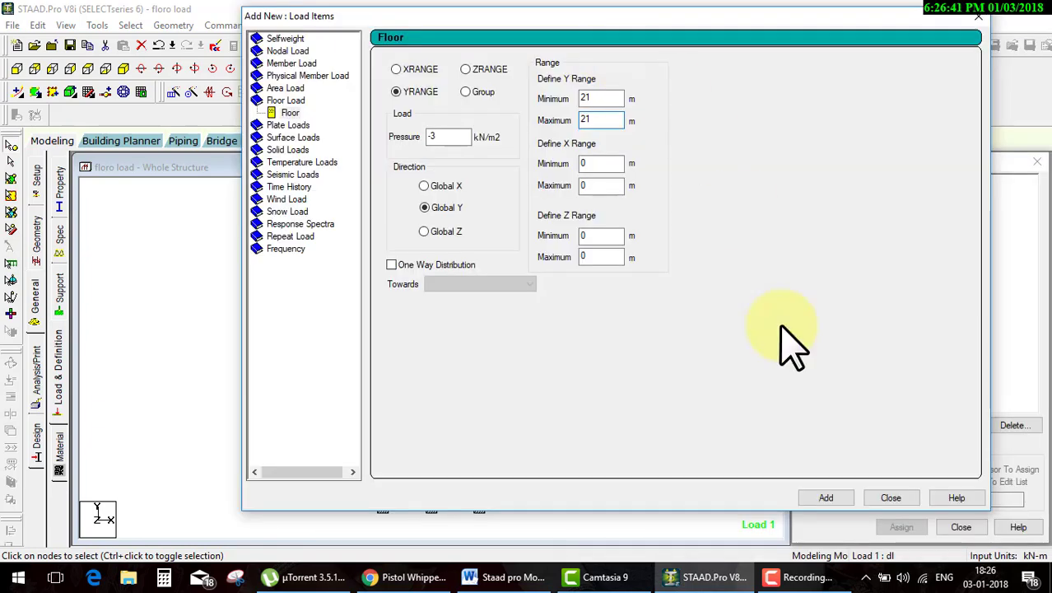
Display the YRANGE 21 21 floor load on the structure and orbit it into 3D
{"action": "left_click", "coordinate": [893, 496]}
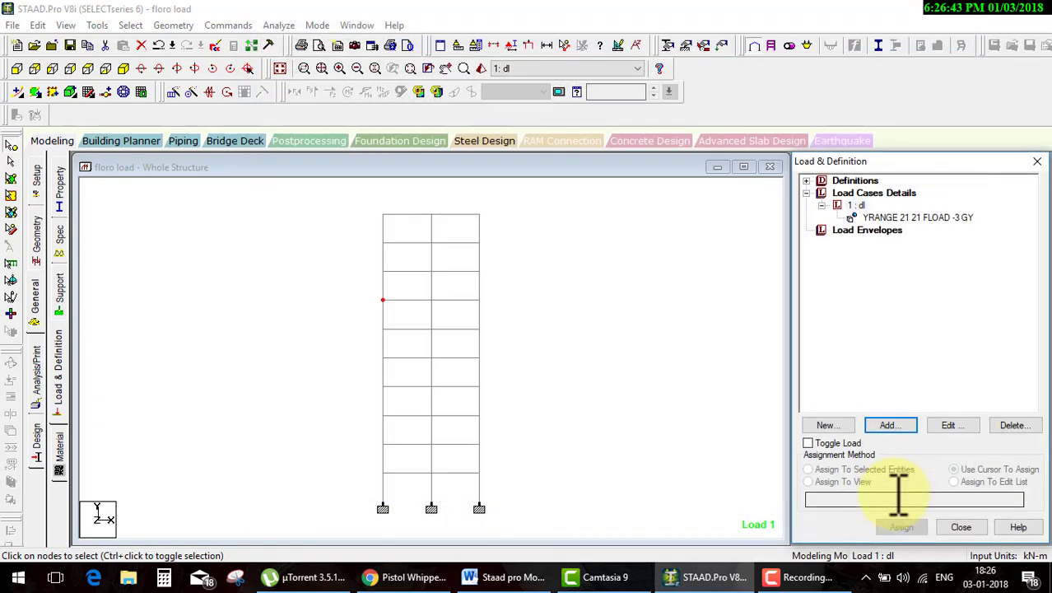
{"action": "left_click", "coordinate": [917, 219]}
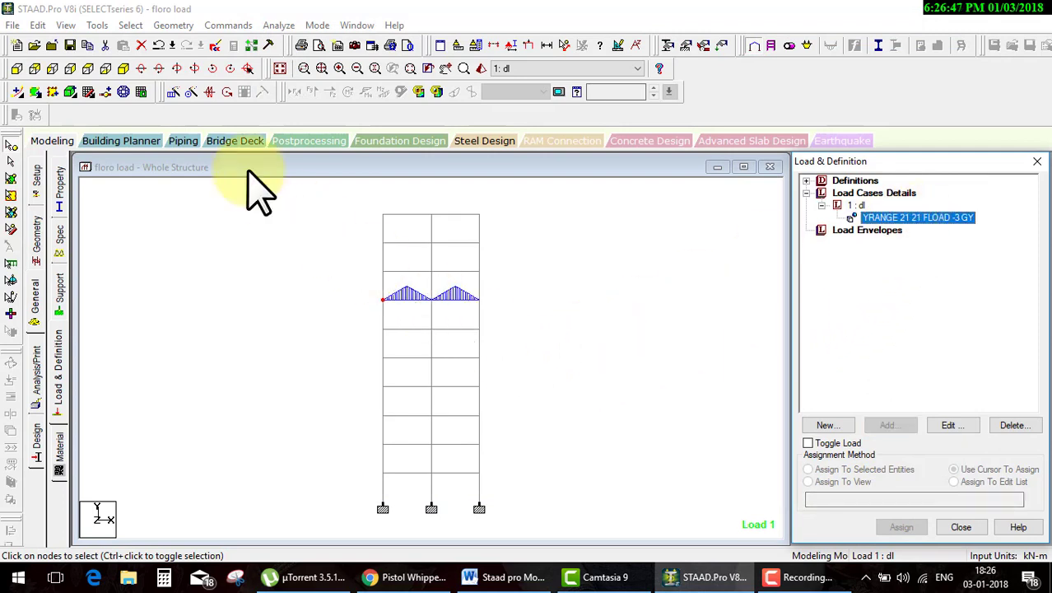
{"action": "left_click", "coordinate": [123, 91]}
{"action": "mouse_move", "coordinate": [341, 223]}
{"action": "left_mouse_down"}
{"action": "mouse_move", "coordinate": [453, 383]}
{"action": "mouse_move", "coordinate": [430, 329]}
{"action": "mouse_move", "coordinate": [464, 350]}
{"action": "left_mouse_up"}
Save the model, return to front view and select the loaded floor beams
{"action": "key", "text": "ctrl+F5"}
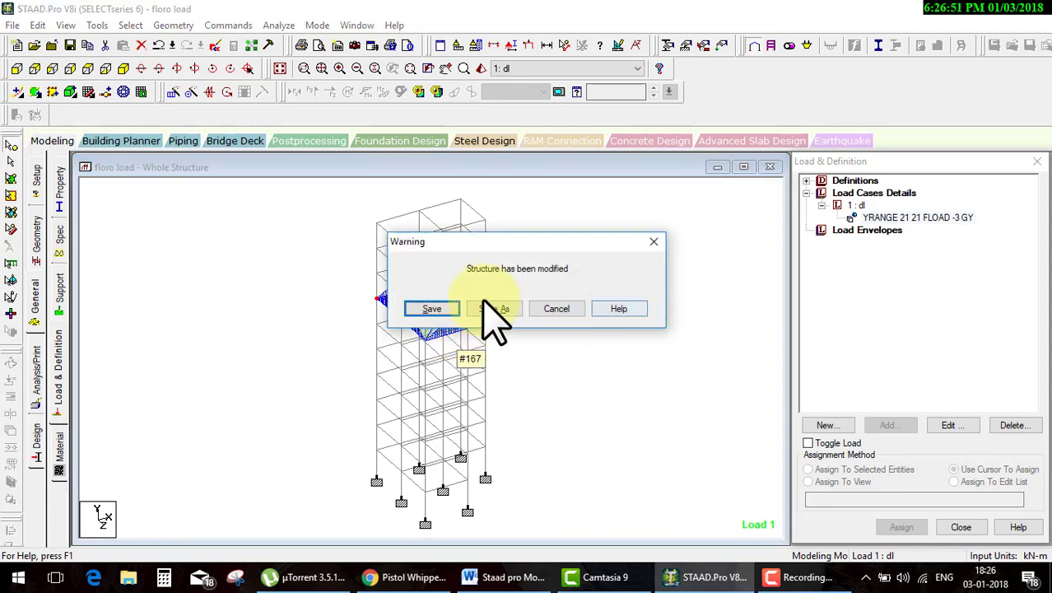
{"action": "left_click", "coordinate": [448, 308]}
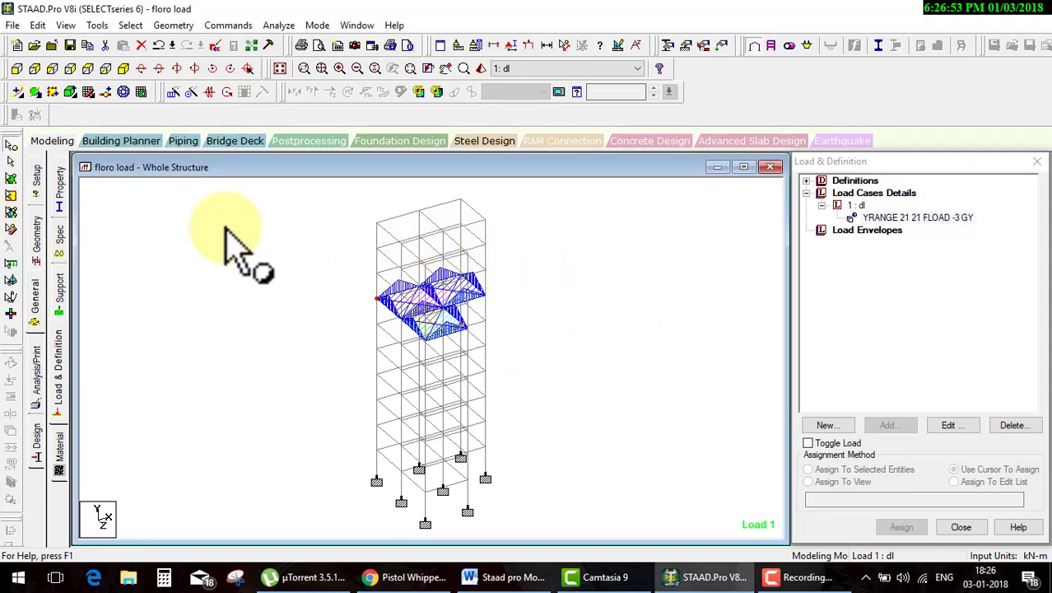
{"action": "left_click", "coordinate": [16, 69]}
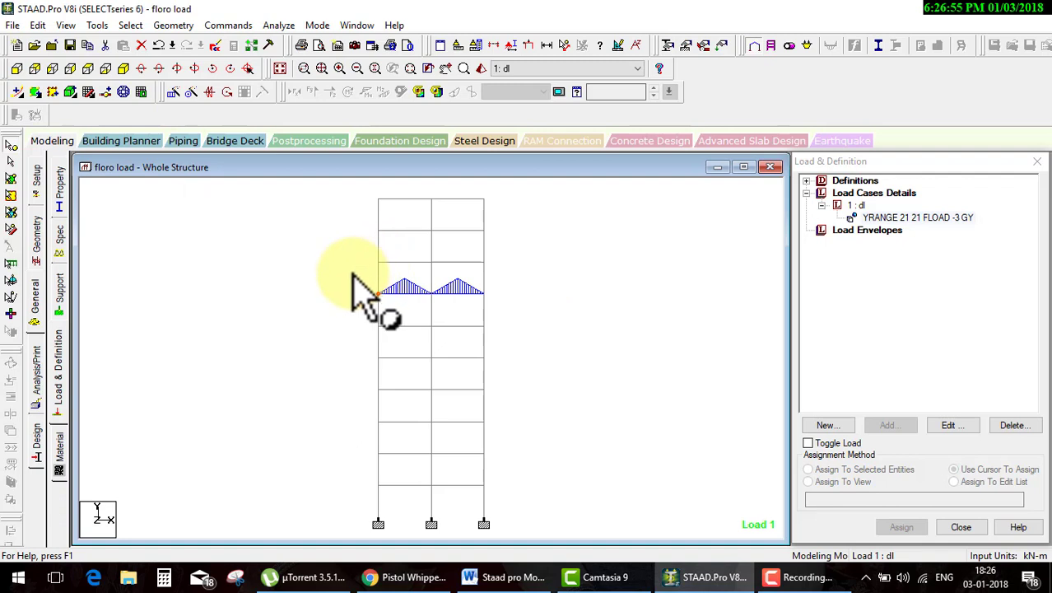
{"action": "left_click_drag", "start_coordinate": [363, 285], "coordinate": [504, 317]}
Open the selected loaded beams in a new view and inspect them in 3D and front elevation
{"action": "right_click", "coordinate": [504, 317]}
{"action": "left_click", "coordinate": [543, 401]}
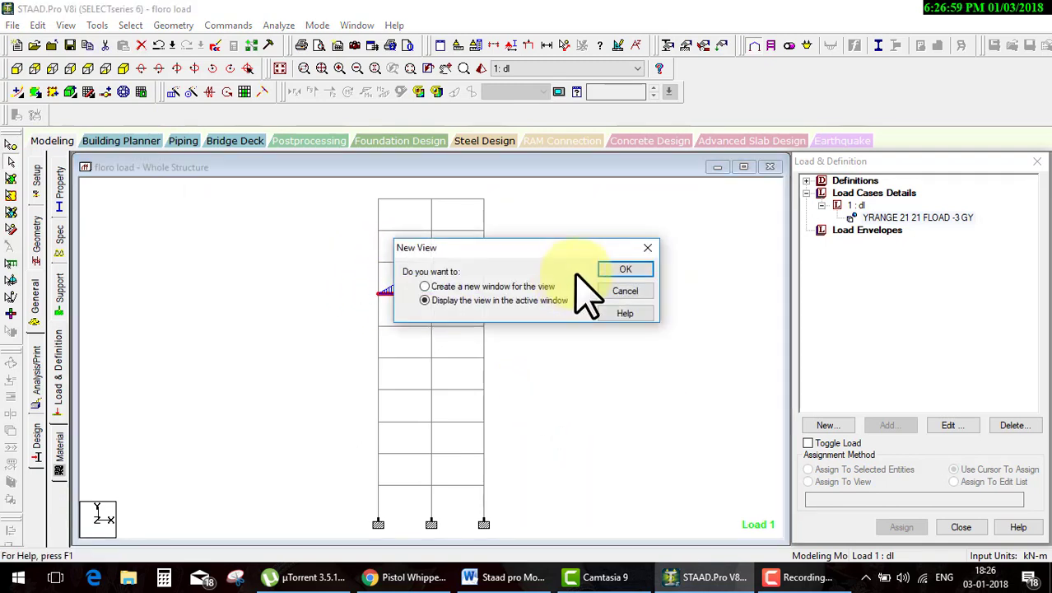
{"action": "left_click", "coordinate": [624, 269]}
{"action": "left_click", "coordinate": [124, 69]}
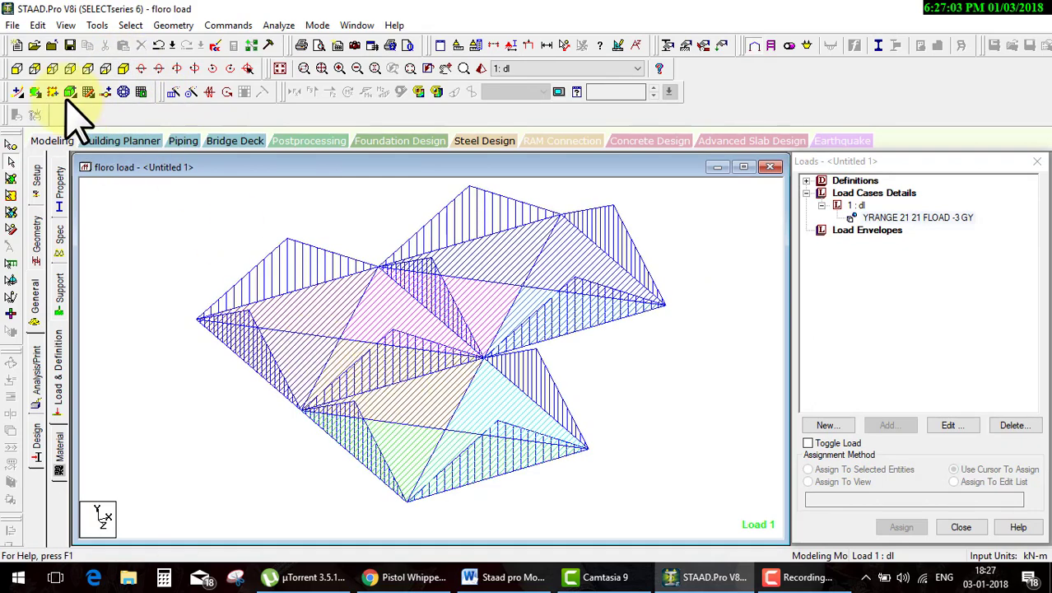
{"action": "left_click", "coordinate": [16, 69]}
Isolate the right-span beam in its own view and rotate it to see the load triangles
{"action": "mouse_move", "coordinate": [108, 331]}
{"action": "left_mouse_down"}
{"action": "mouse_move", "coordinate": [439, 385]}
{"action": "mouse_move", "coordinate": [410, 377]}
{"action": "left_mouse_up"}
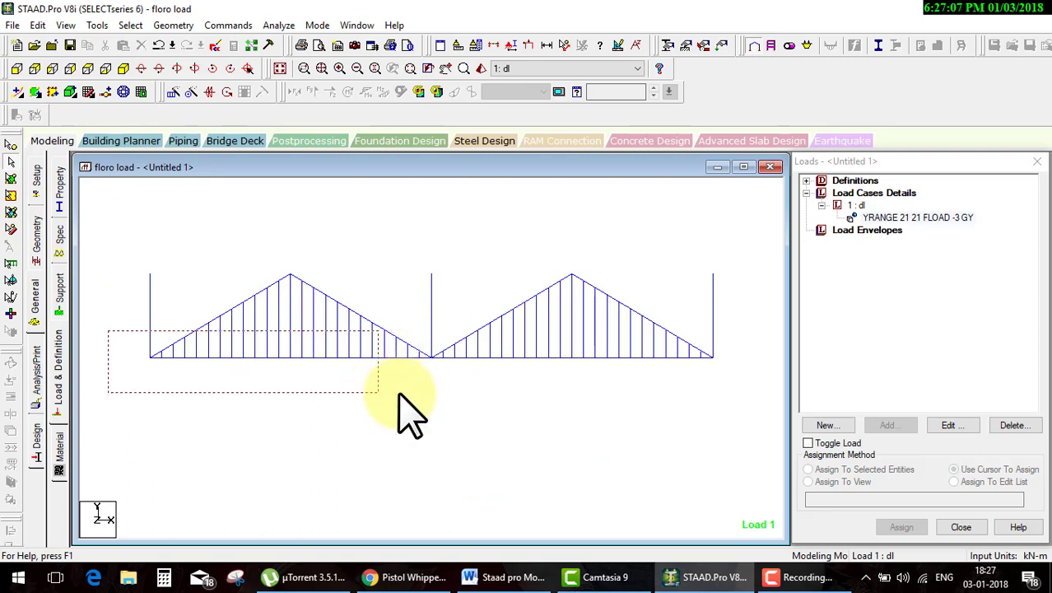
{"action": "left_click", "coordinate": [729, 313]}
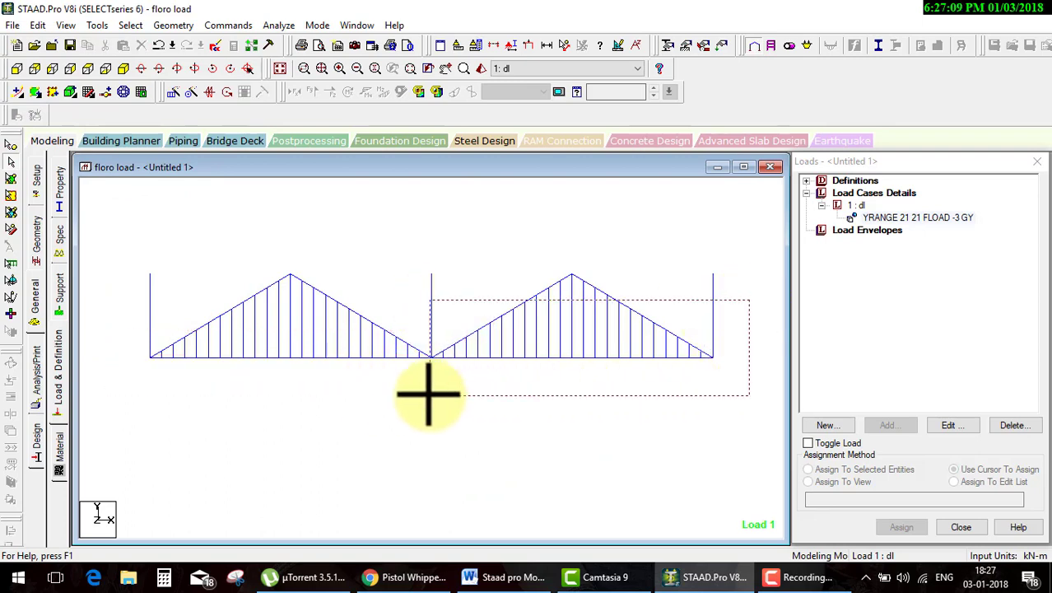
{"action": "left_click", "coordinate": [475, 362]}
{"action": "right_click", "coordinate": [557, 239]}
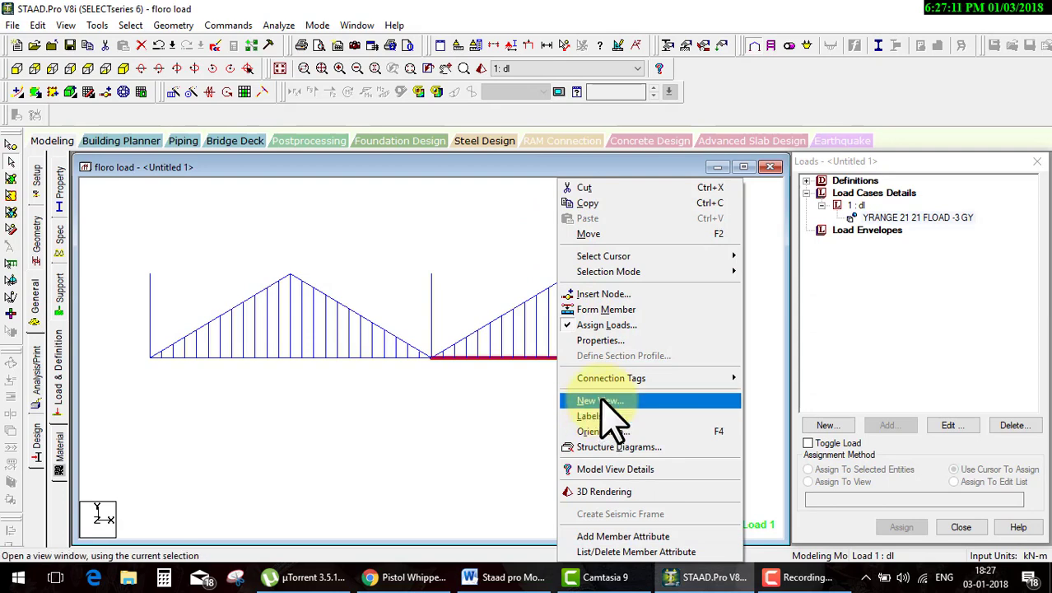
{"action": "left_click", "coordinate": [601, 403]}
{"action": "left_click", "coordinate": [624, 269]}
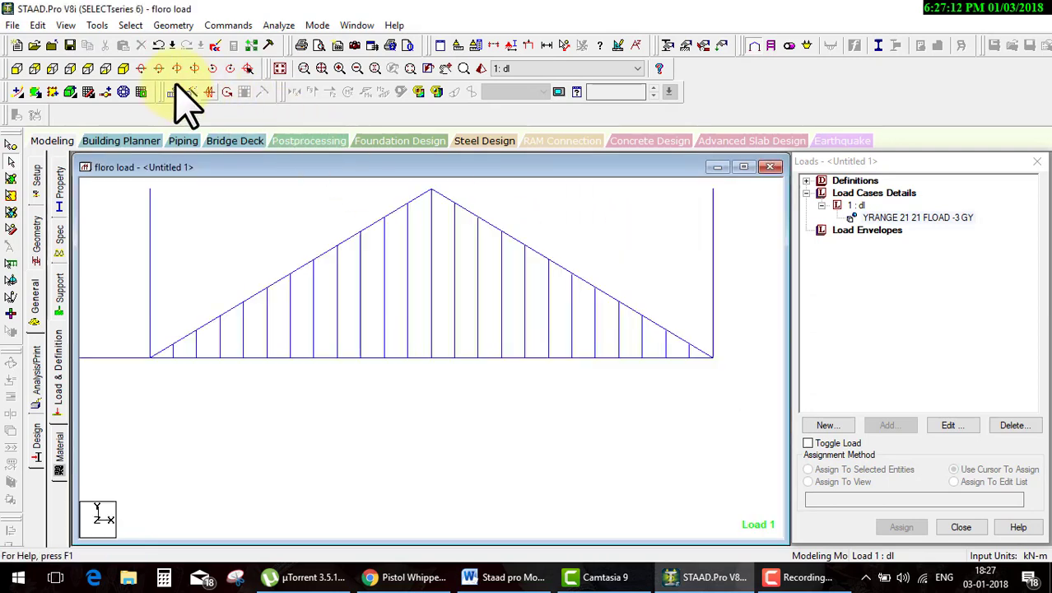
{"action": "left_click", "coordinate": [124, 68]}
{"action": "mouse_move", "coordinate": [407, 414]}
{"action": "middle_mouse_down"}
{"action": "mouse_move", "coordinate": [454, 455]}
{"action": "mouse_move", "coordinate": [481, 406]}
{"action": "middle_mouse_up"}
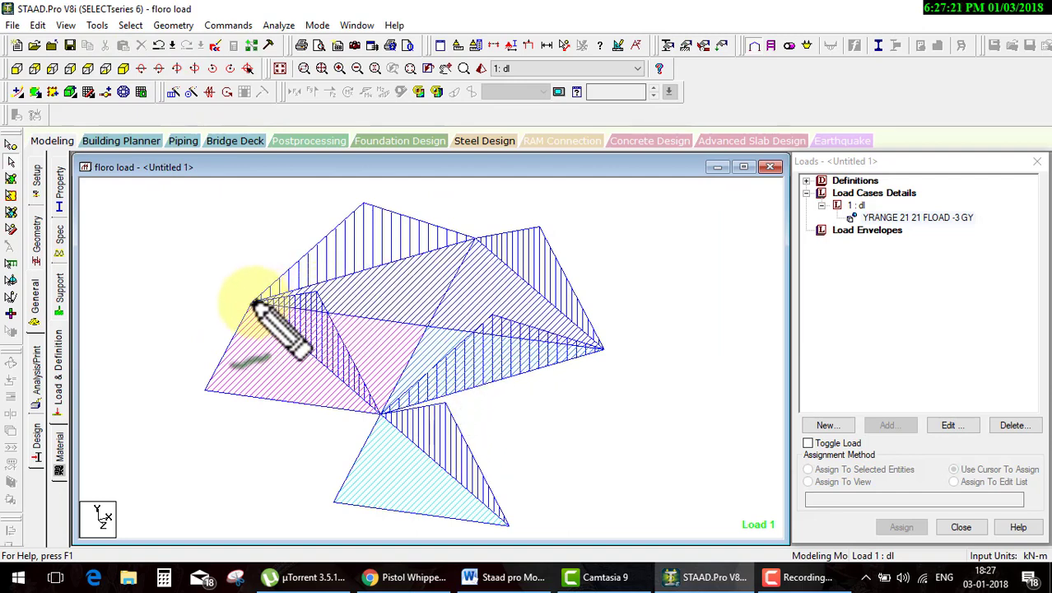
Return to the whole-structure window
{"action": "left_click", "coordinate": [424, 324]}
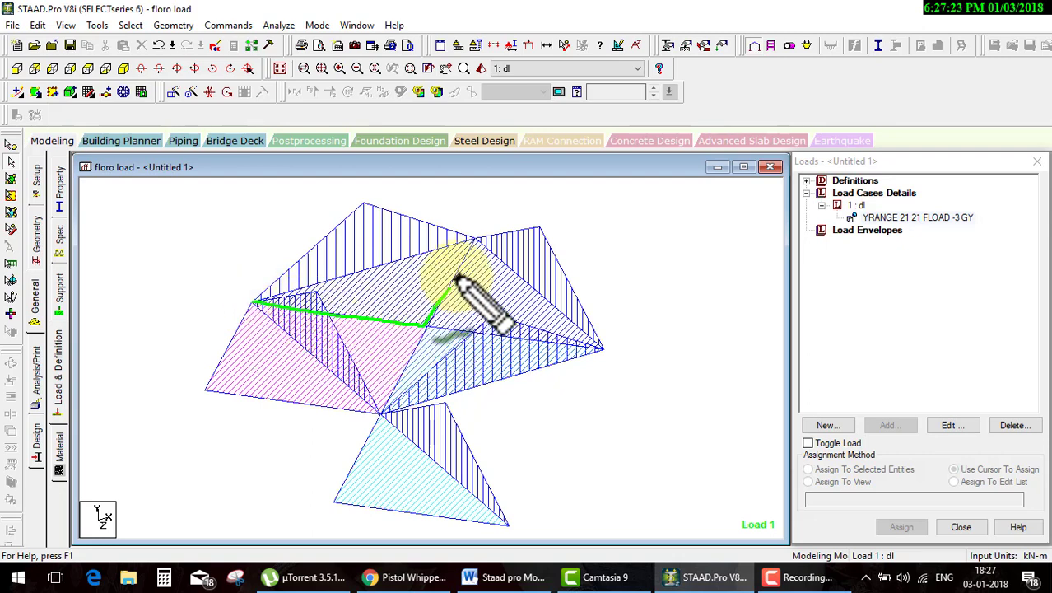
{"action": "left_click", "coordinate": [478, 238]}
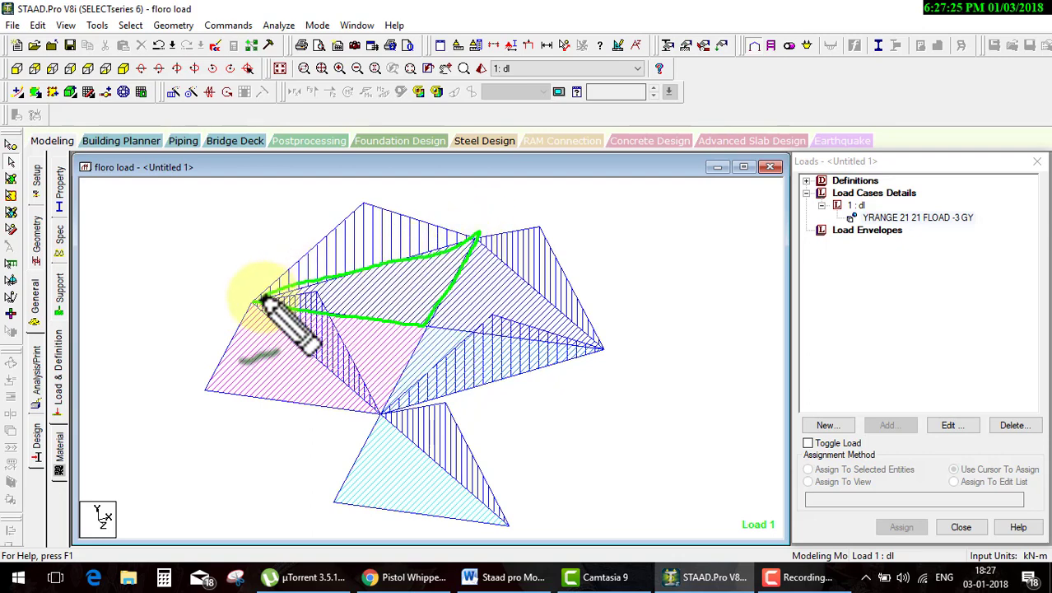
{"action": "mouse_move", "coordinate": [278, 306]}
{"action": "left_mouse_down"}
{"action": "mouse_move", "coordinate": [294, 284]}
{"action": "mouse_move", "coordinate": [478, 237]}
{"action": "left_mouse_up"}
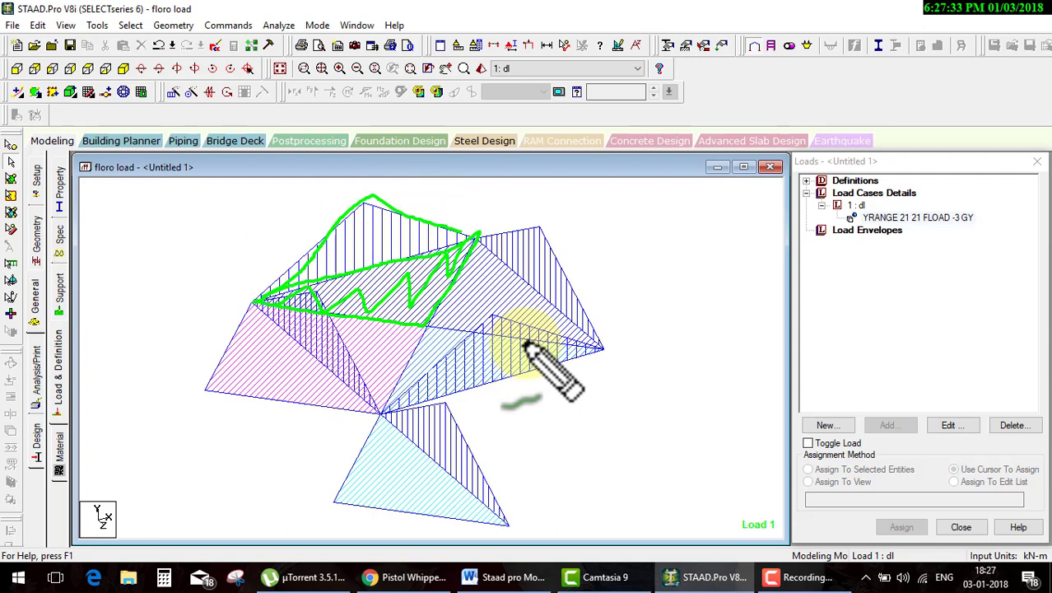
{"action": "key", "text": "Escape"}
{"action": "left_click", "coordinate": [280, 69]}
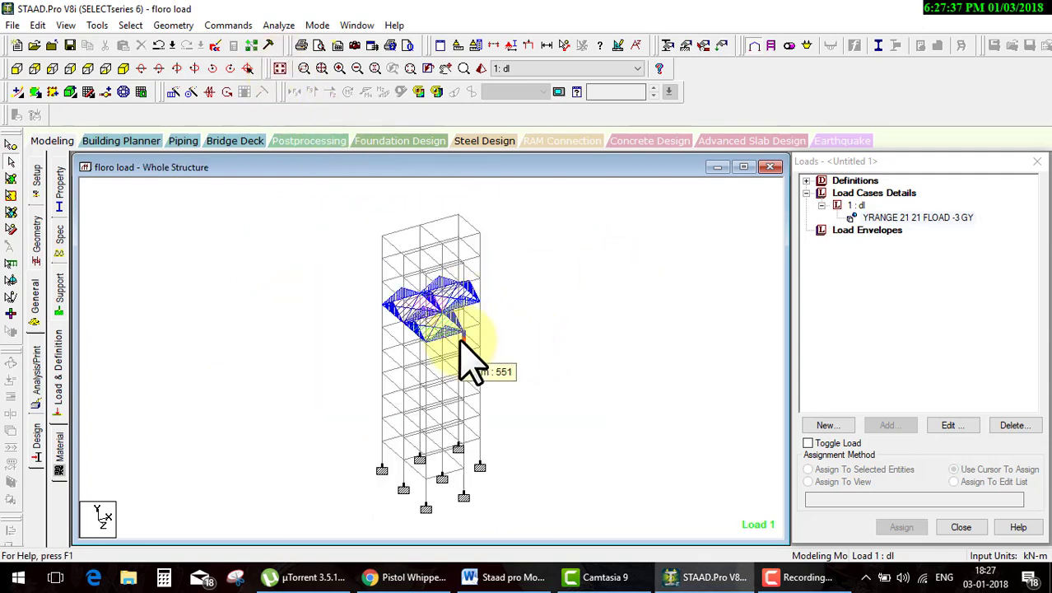
{"action": "left_click", "coordinate": [16, 71]}
{"action": "left_click_drag", "start_coordinate": [391, 359], "coordinate": [428, 350]}
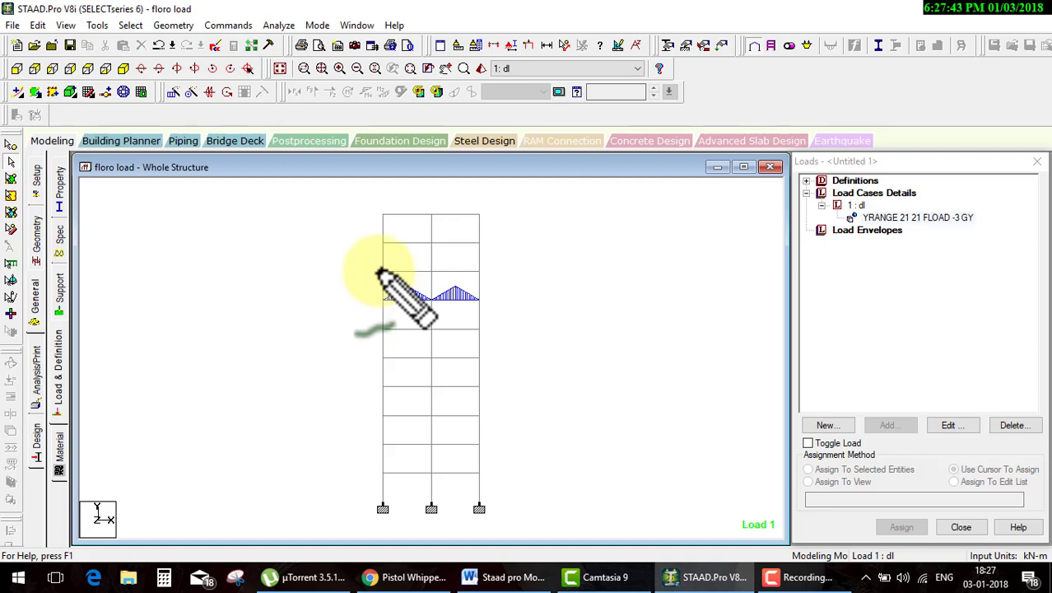
{"action": "mouse_move", "coordinate": [490, 265]}
{"action": "left_mouse_down"}
{"action": "mouse_move", "coordinate": [378, 300]}
{"action": "mouse_move", "coordinate": [493, 257]}
{"action": "left_mouse_up"}
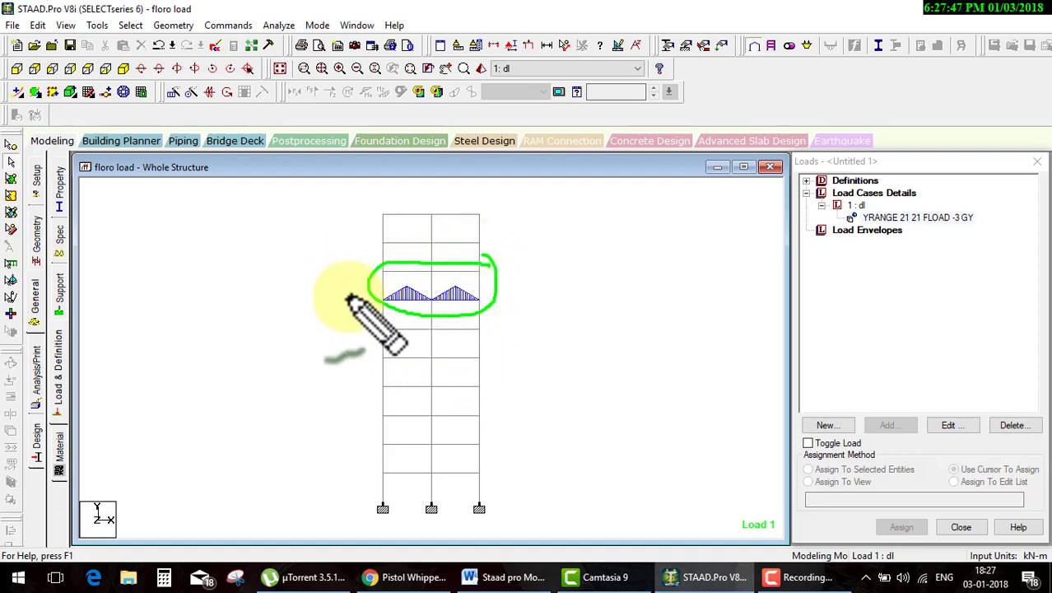
{"action": "key", "text": "Escape"}
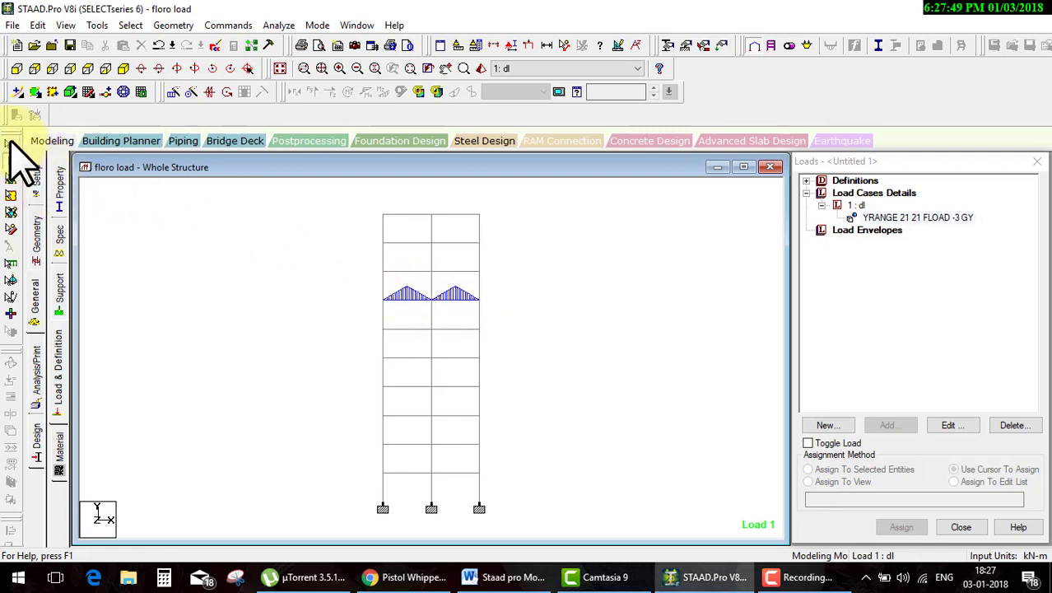
{"action": "left_click", "coordinate": [10, 144]}
{"action": "double_click", "coordinate": [382, 298]}
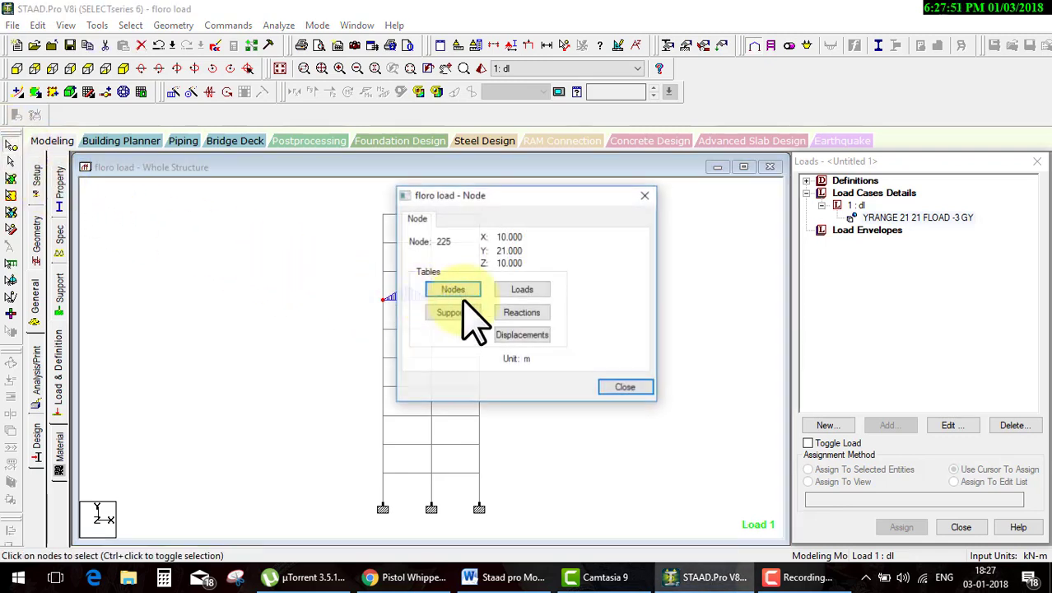
{"action": "left_click", "coordinate": [618, 384]}
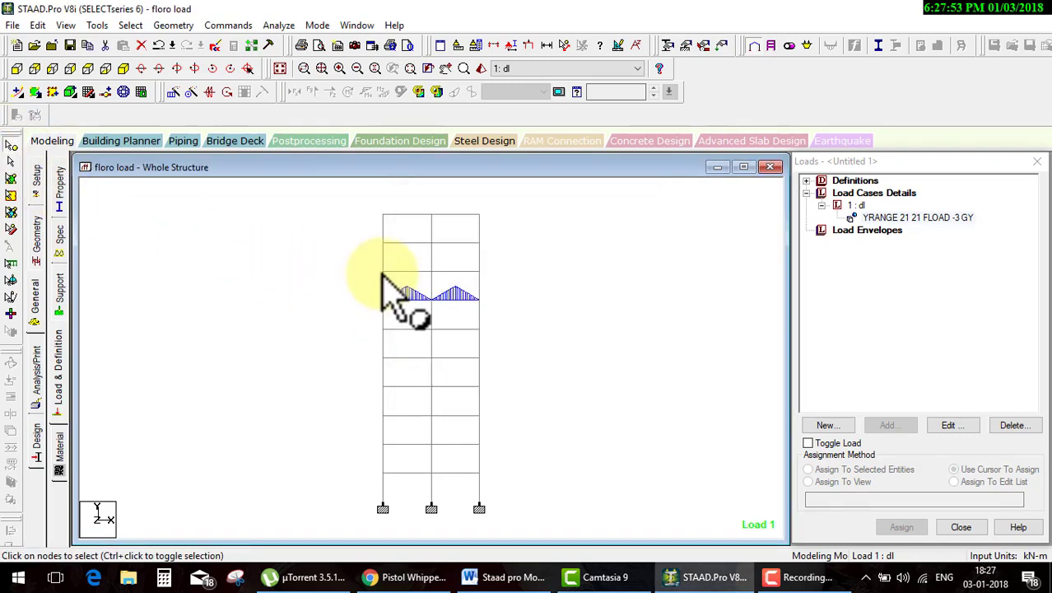
{"action": "double_click", "coordinate": [383, 272]}
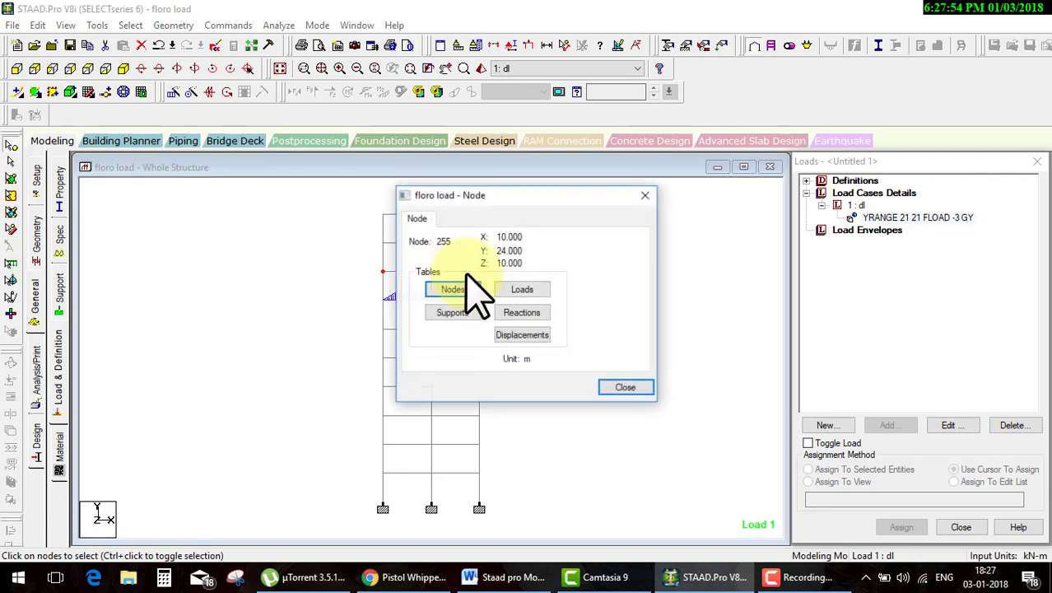
{"action": "left_click", "coordinate": [619, 386]}
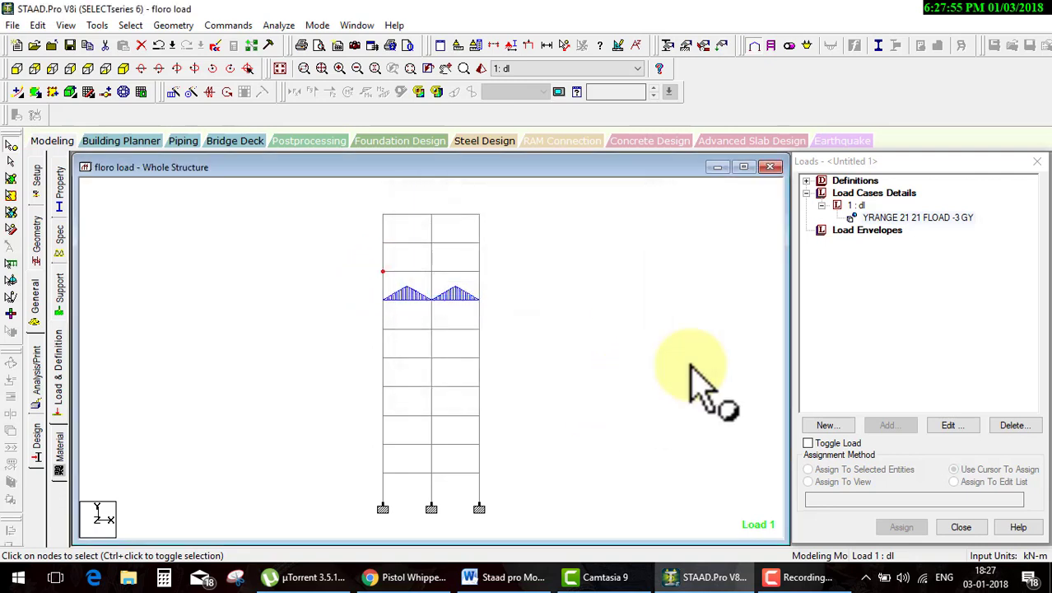
Raise the floor load's Y Maximum to 24 and view the structure in isometric
{"action": "double_click", "coordinate": [886, 218]}
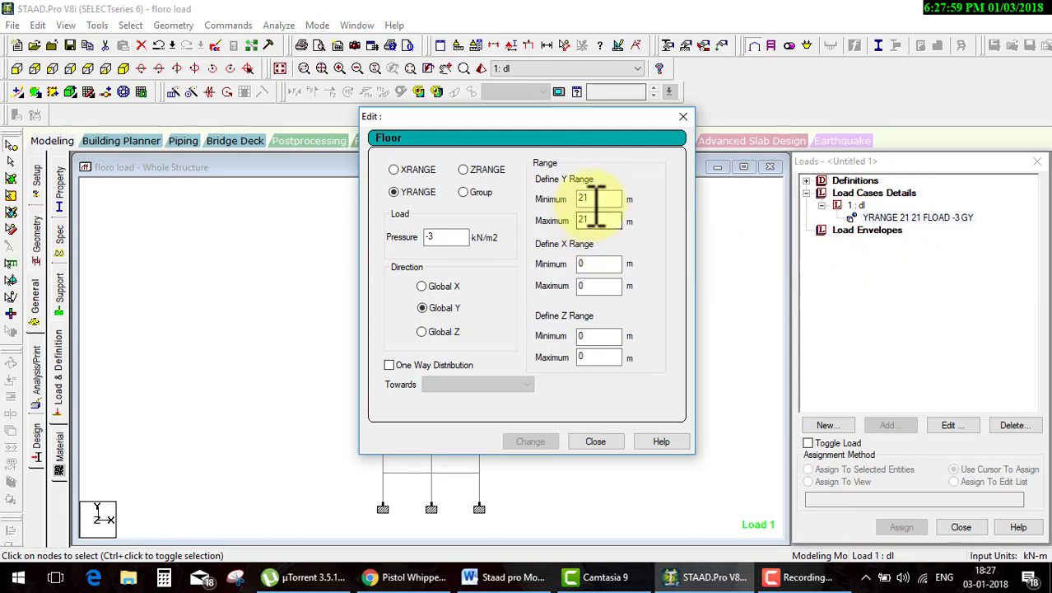
{"action": "type", "text": "4"}
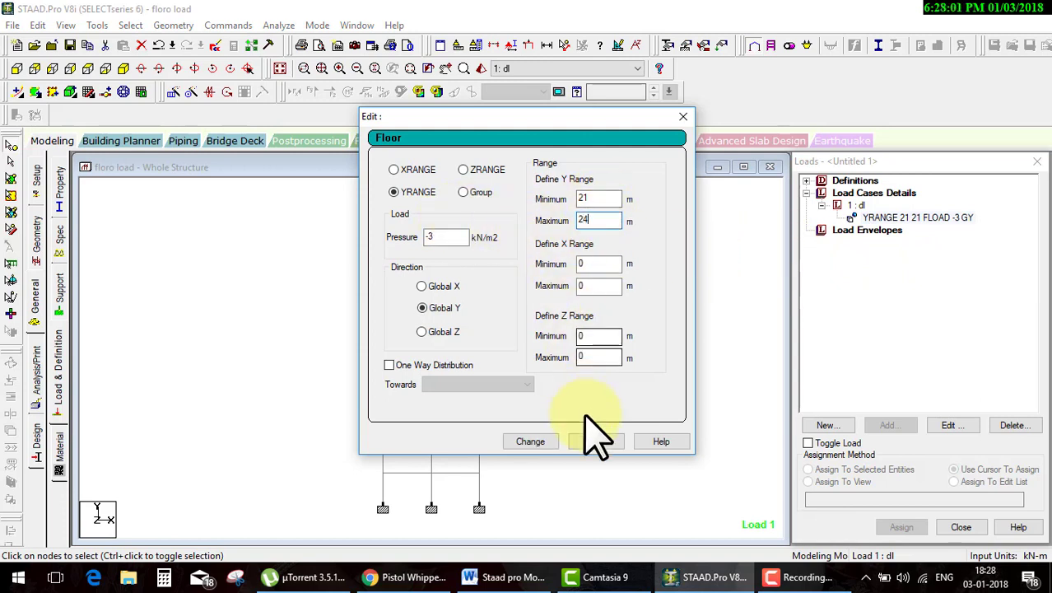
{"action": "left_click", "coordinate": [541, 443]}
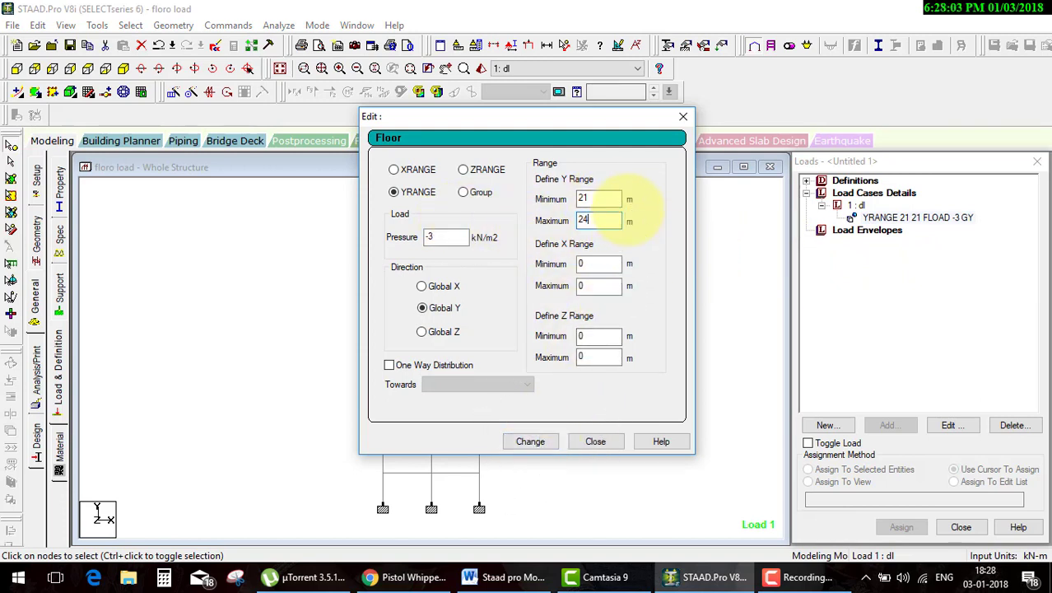
{"action": "left_click_drag", "start_coordinate": [623, 193], "coordinate": [614, 222]}
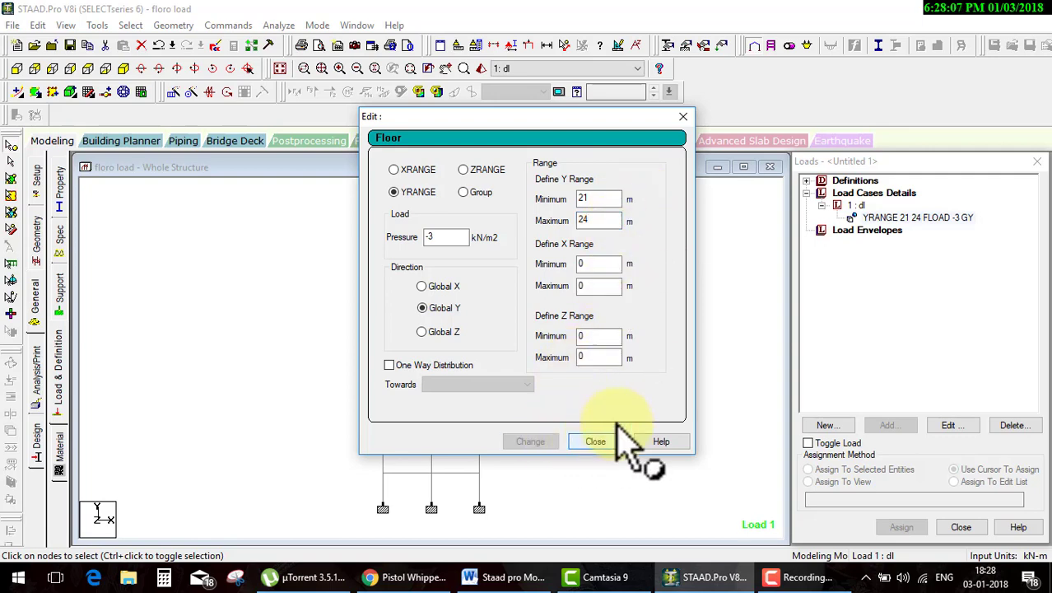
{"action": "left_click", "coordinate": [597, 442]}
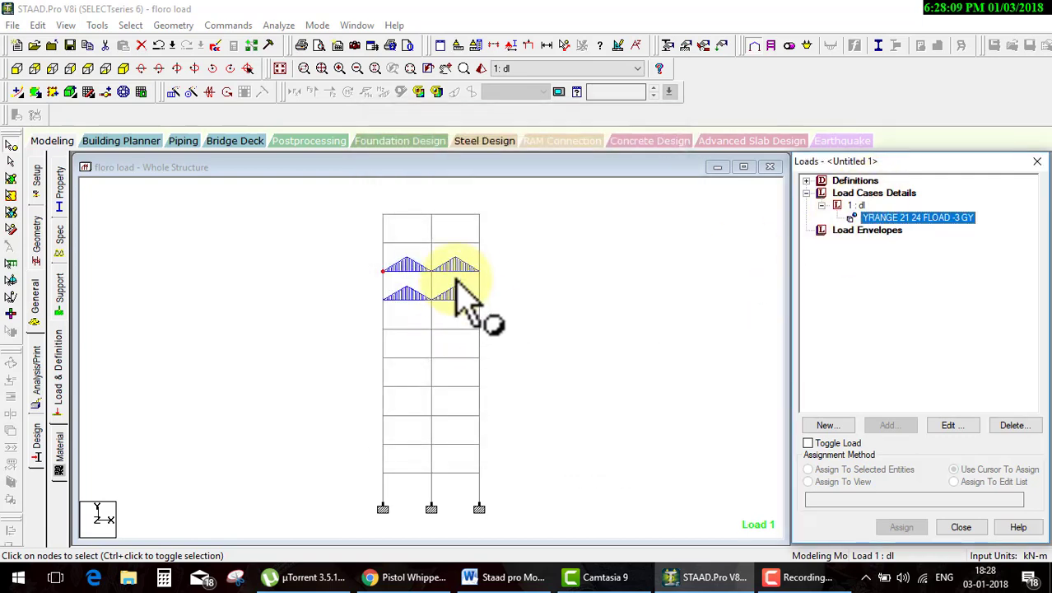
{"action": "left_click", "coordinate": [279, 68]}
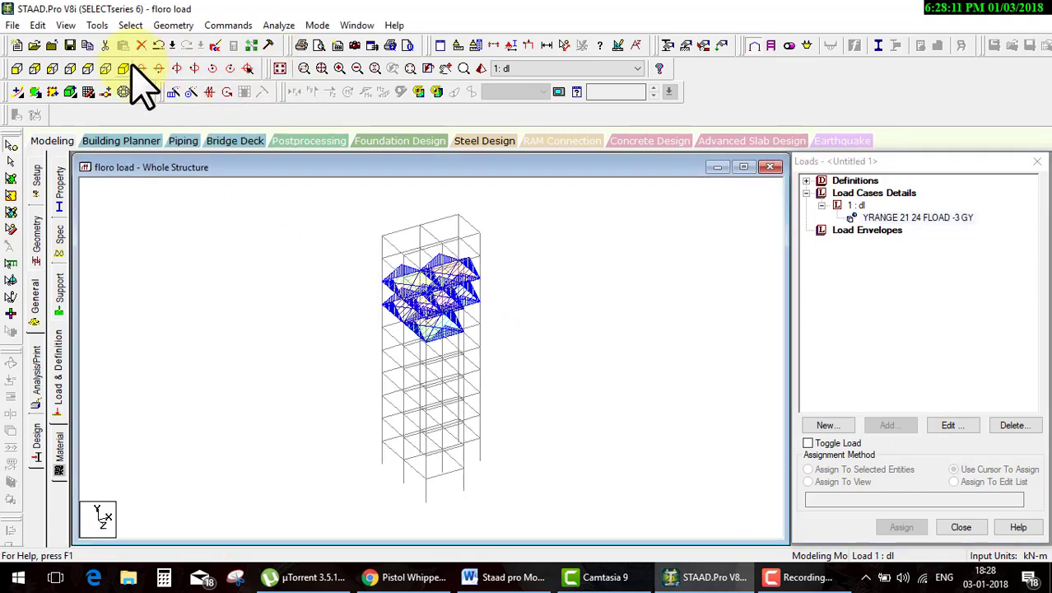
In front view, read the lowest and top right-hand node coordinates, confirming the top at Y 30
{"action": "left_click", "coordinate": [17, 71]}
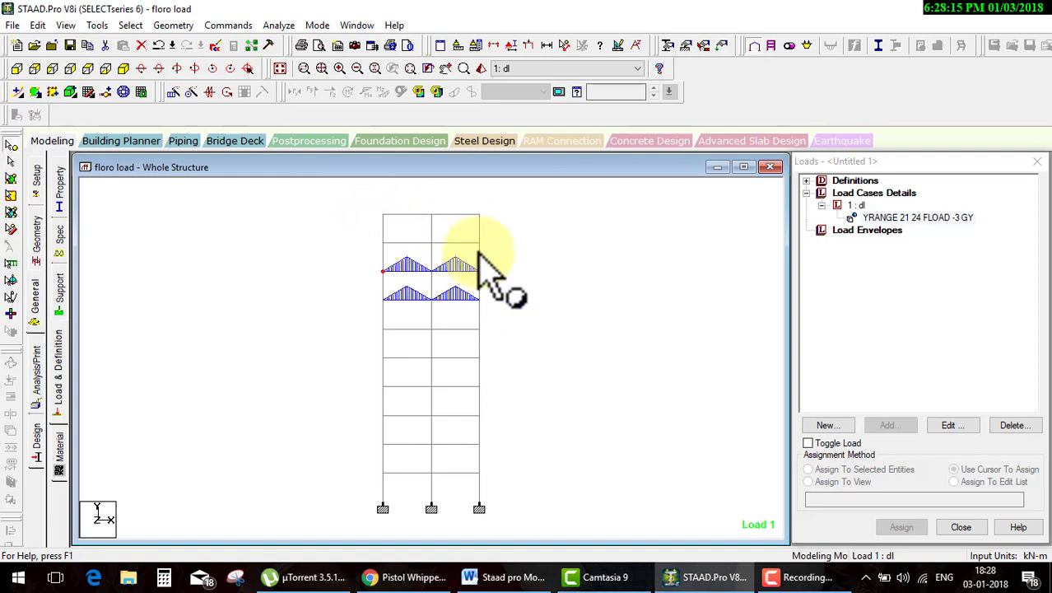
{"action": "left_click", "coordinate": [478, 473]}
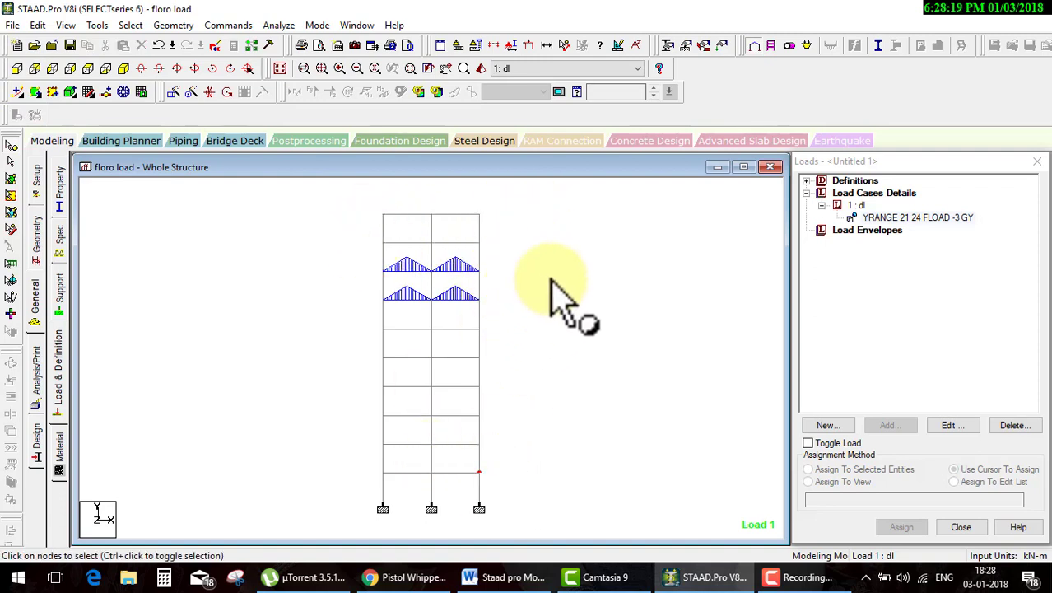
{"action": "mouse_move", "coordinate": [502, 215]}
{"action": "left_mouse_down"}
{"action": "mouse_move", "coordinate": [524, 469]}
{"action": "mouse_move", "coordinate": [486, 480]}
{"action": "left_mouse_up"}
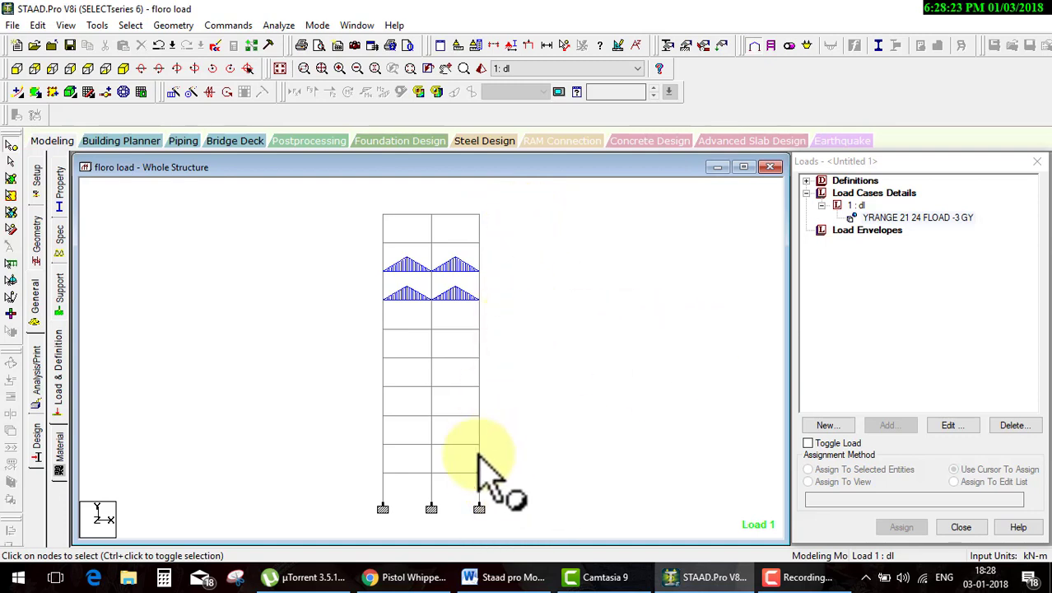
{"action": "double_click", "coordinate": [479, 473]}
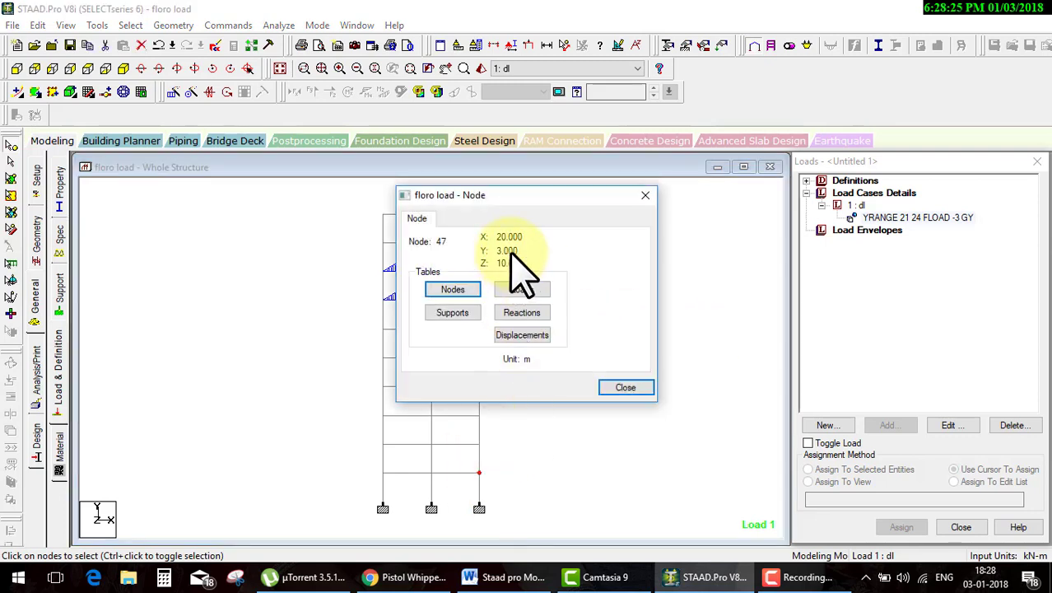
{"action": "left_click", "coordinate": [625, 388]}
{"action": "double_click", "coordinate": [480, 215]}
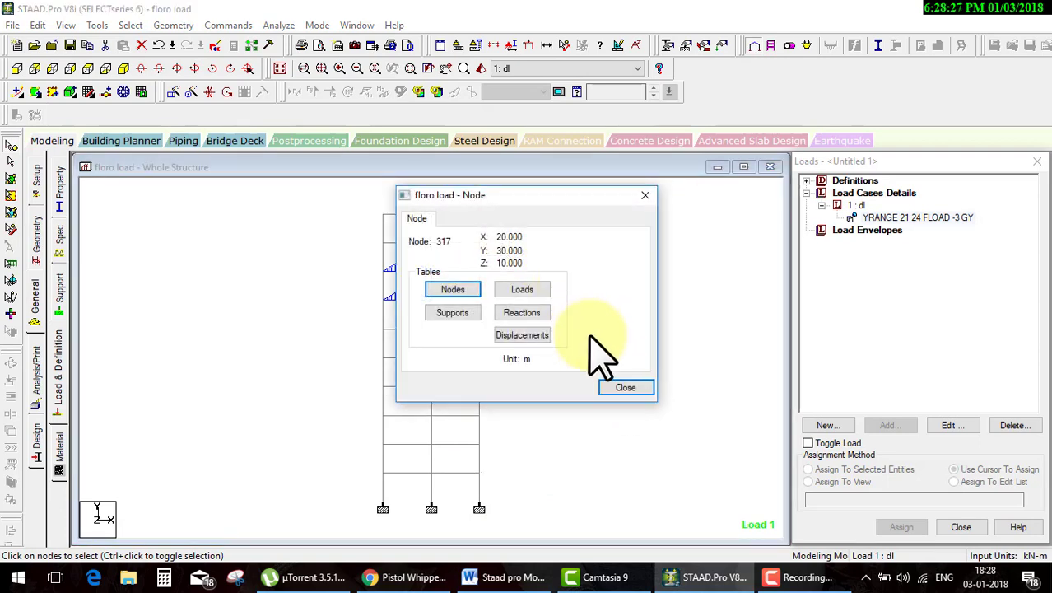
{"action": "left_click", "coordinate": [625, 386]}
Change the floor load Y range to 3–30 and close the editor
{"action": "double_click", "coordinate": [915, 219]}
{"action": "type", "text": "30"}
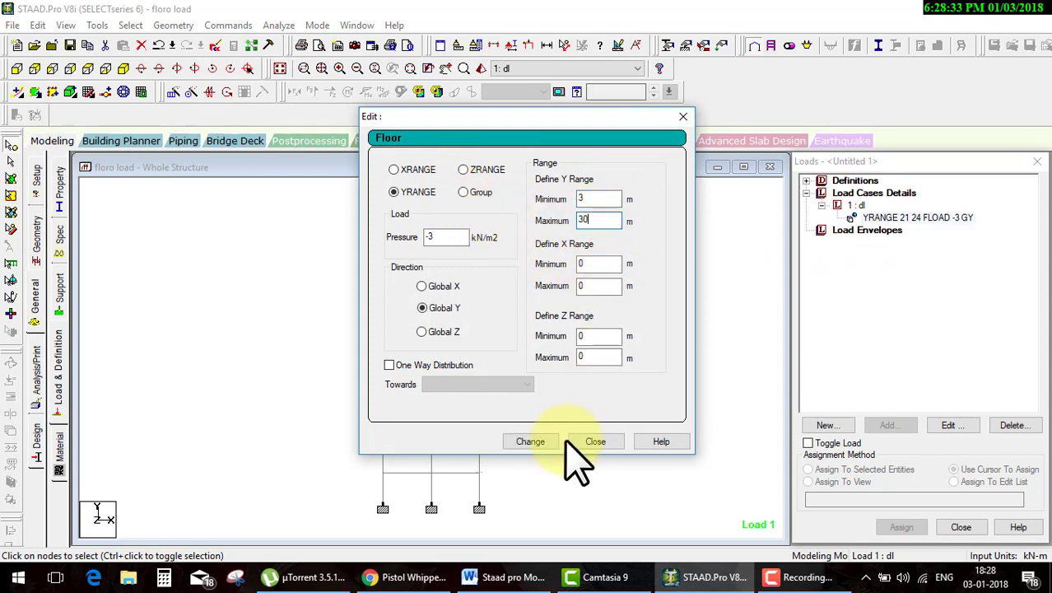
{"action": "left_click", "coordinate": [549, 442]}
{"action": "left_click", "coordinate": [595, 441]}
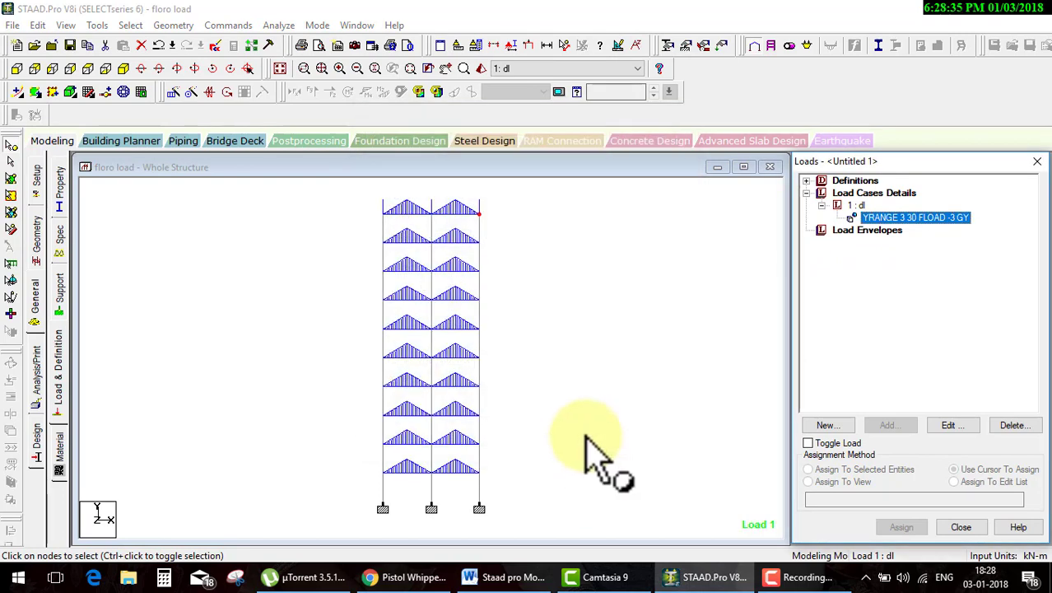
{"action": "left_click", "coordinate": [125, 68]}
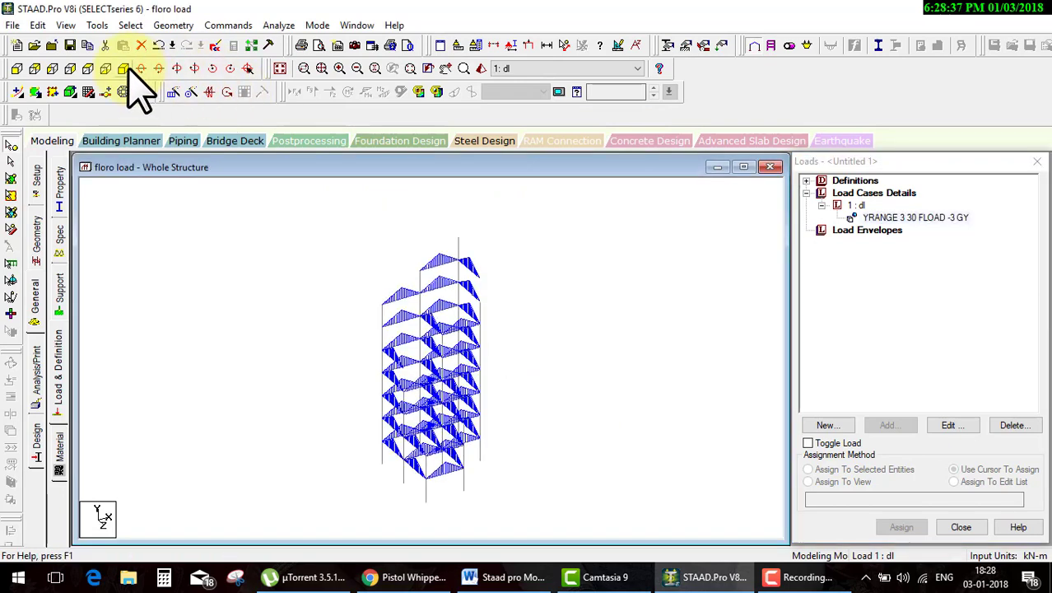
{"action": "left_click", "coordinate": [89, 69]}
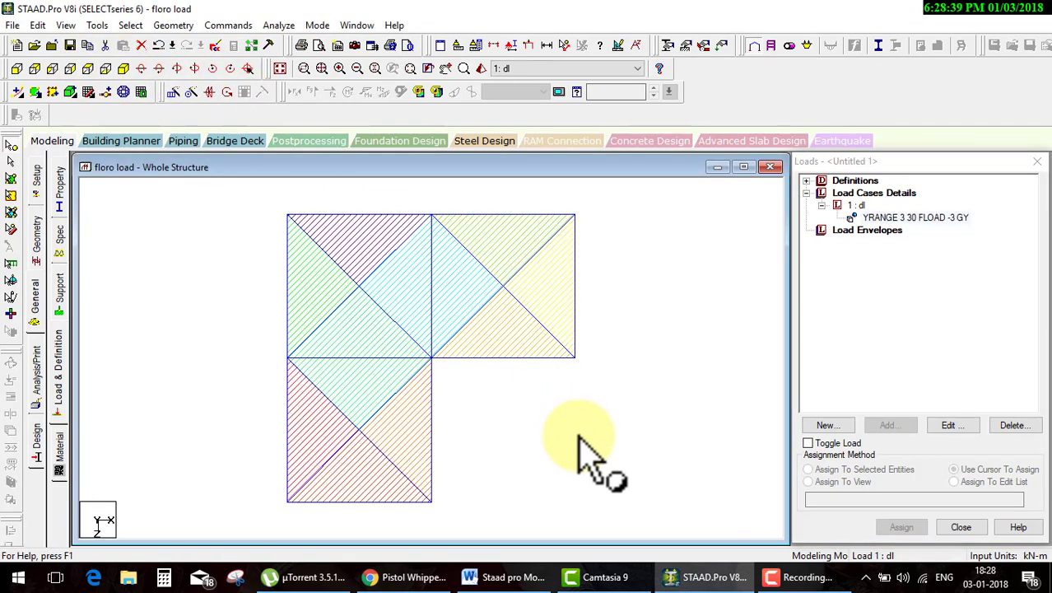
{"action": "left_click", "coordinate": [125, 68]}
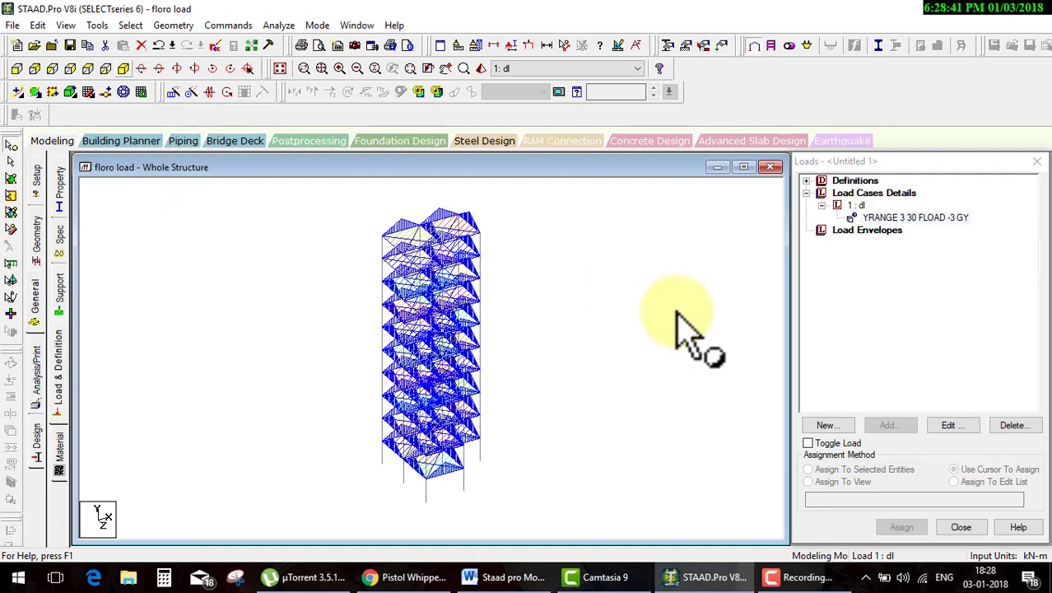
{"action": "left_click", "coordinate": [887, 218]}
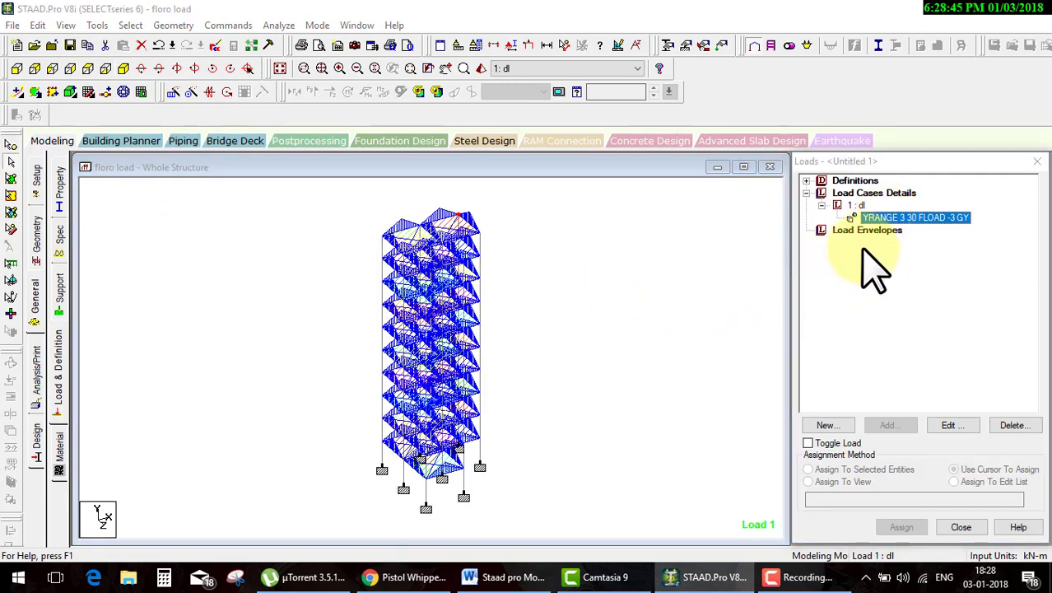
{"action": "double_click", "coordinate": [884, 220]}
{"action": "left_click_drag", "start_coordinate": [628, 118], "coordinate": [724, 131]}
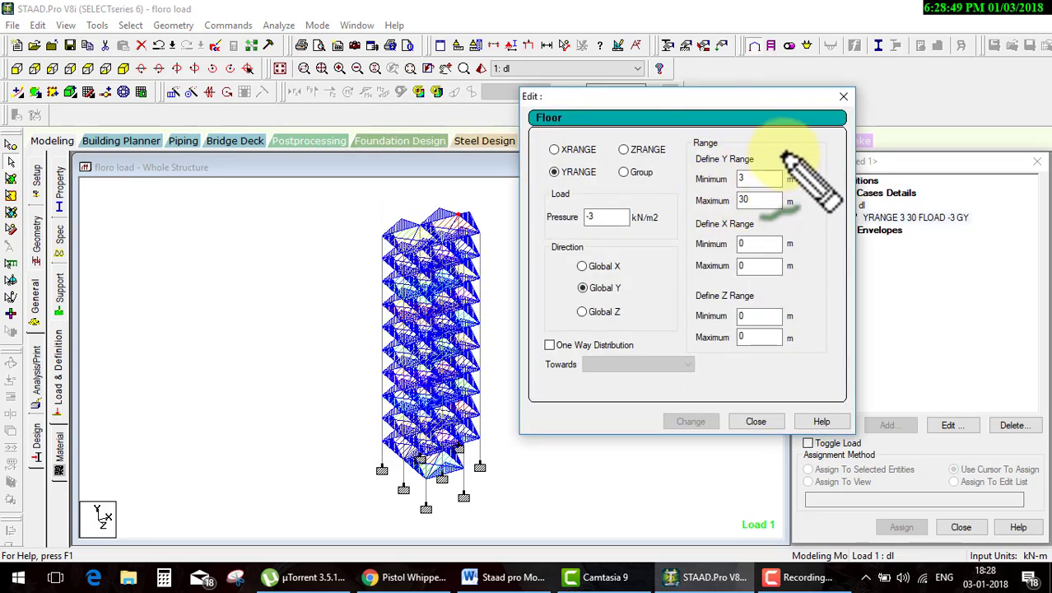
{"action": "left_click_drag", "start_coordinate": [781, 153], "coordinate": [795, 216]}
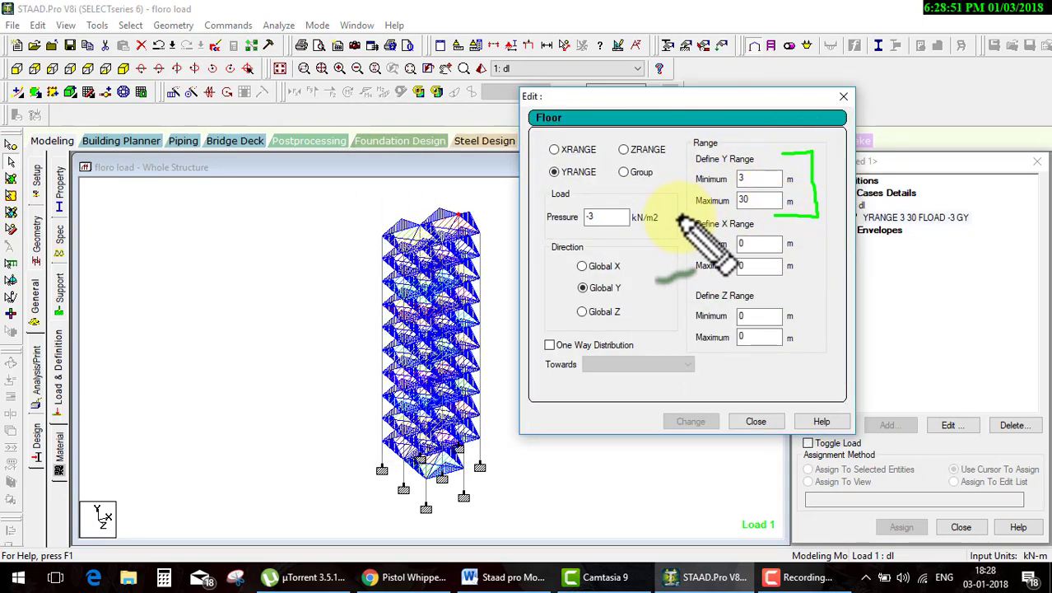
{"action": "left_click_drag", "start_coordinate": [678, 218], "coordinate": [803, 345]}
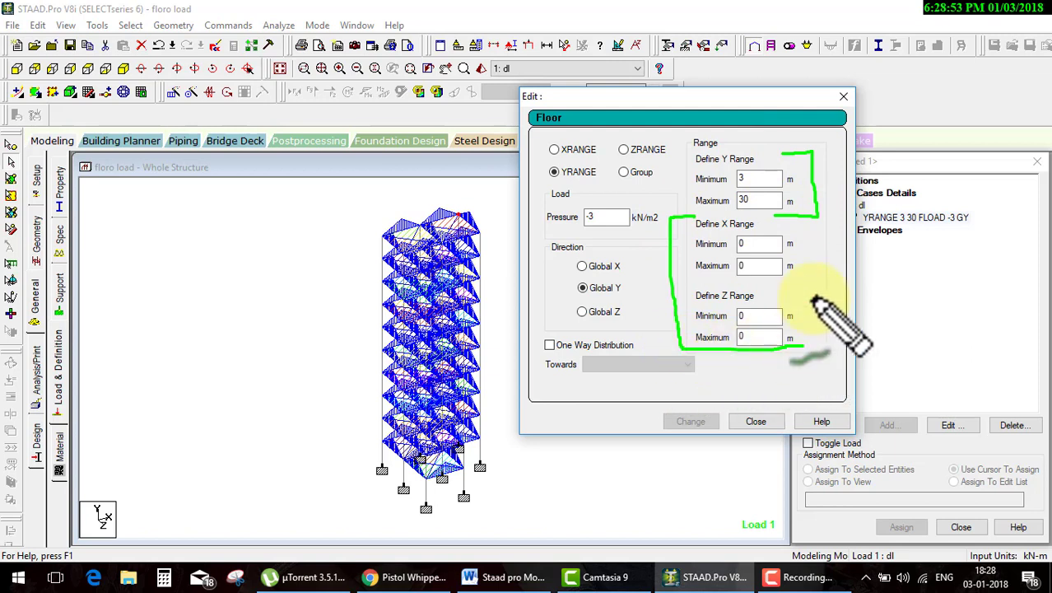
{"action": "left_click_drag", "start_coordinate": [813, 300], "coordinate": [716, 216]}
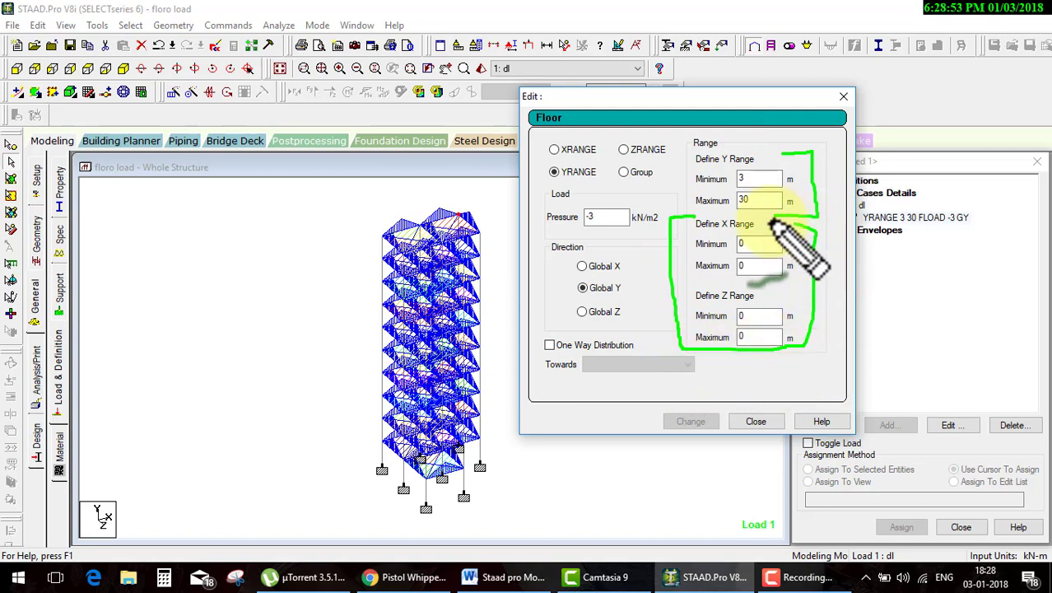
{"action": "key", "text": "Escape"}
{"action": "left_click", "coordinate": [752, 420]}
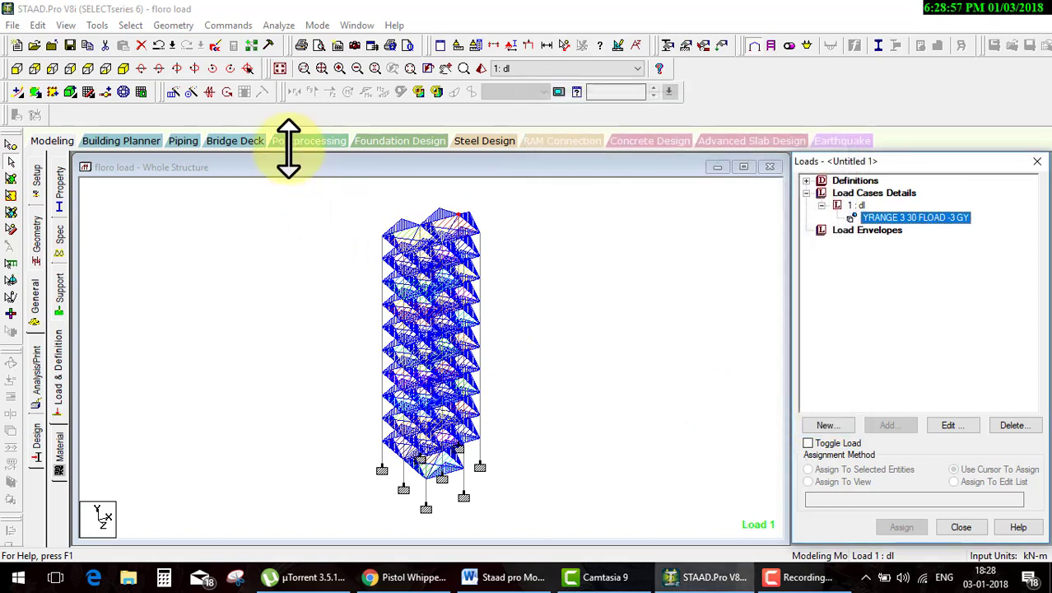
Show the floor-load panels in top view and mark the upper-right bay
{"action": "left_click", "coordinate": [282, 216]}
{"action": "left_click", "coordinate": [105, 68]}
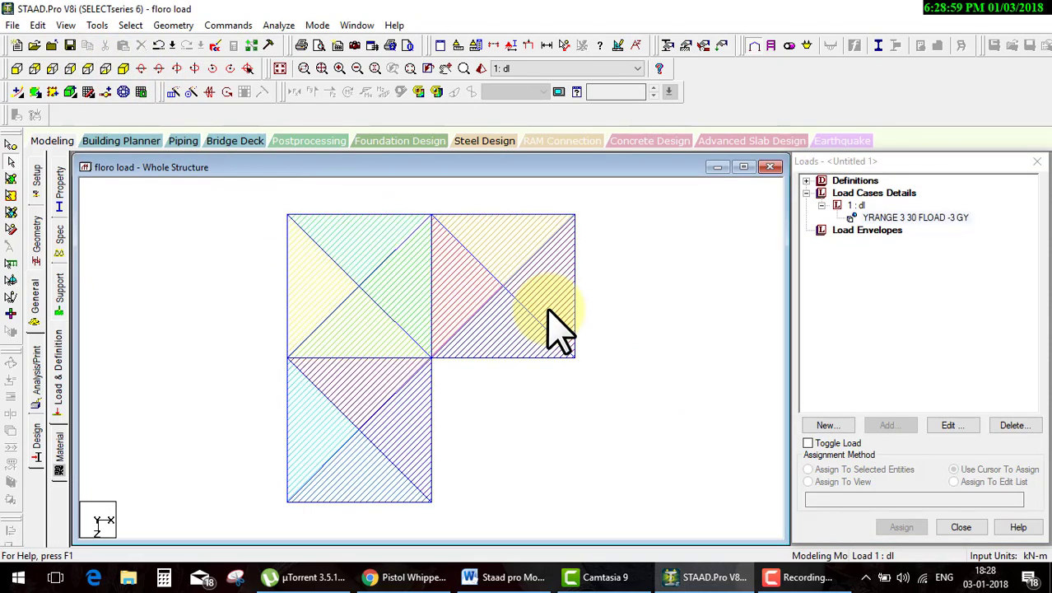
{"action": "key", "text": "ctrl+2"}
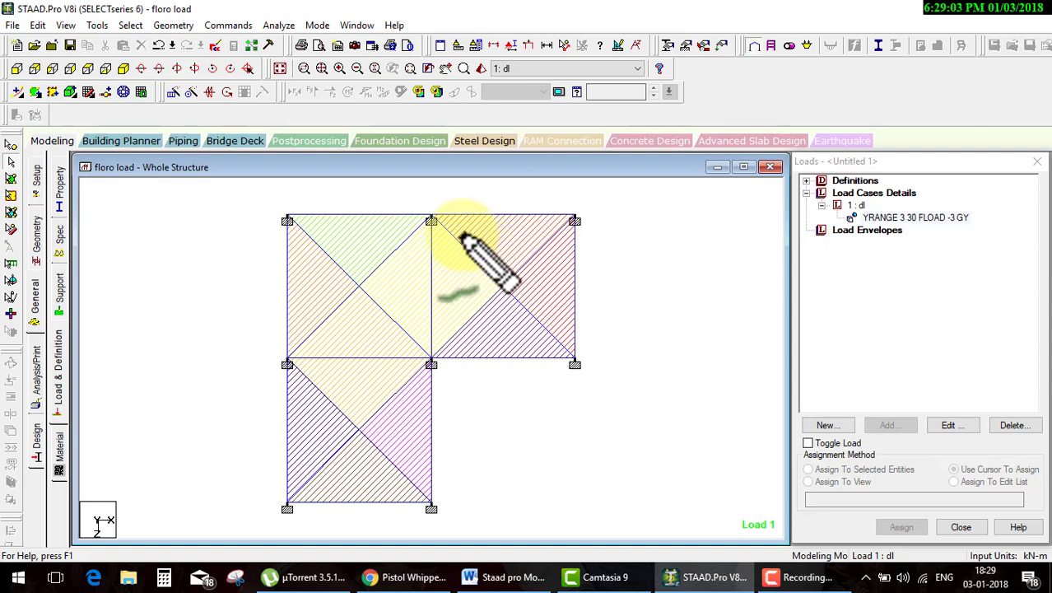
{"action": "left_click_drag", "start_coordinate": [431, 218], "coordinate": [558, 334]}
{"action": "mouse_move", "coordinate": [574, 220]}
{"action": "left_mouse_down"}
{"action": "mouse_move", "coordinate": [481, 302]}
{"action": "mouse_move", "coordinate": [489, 333]}
{"action": "left_mouse_up"}
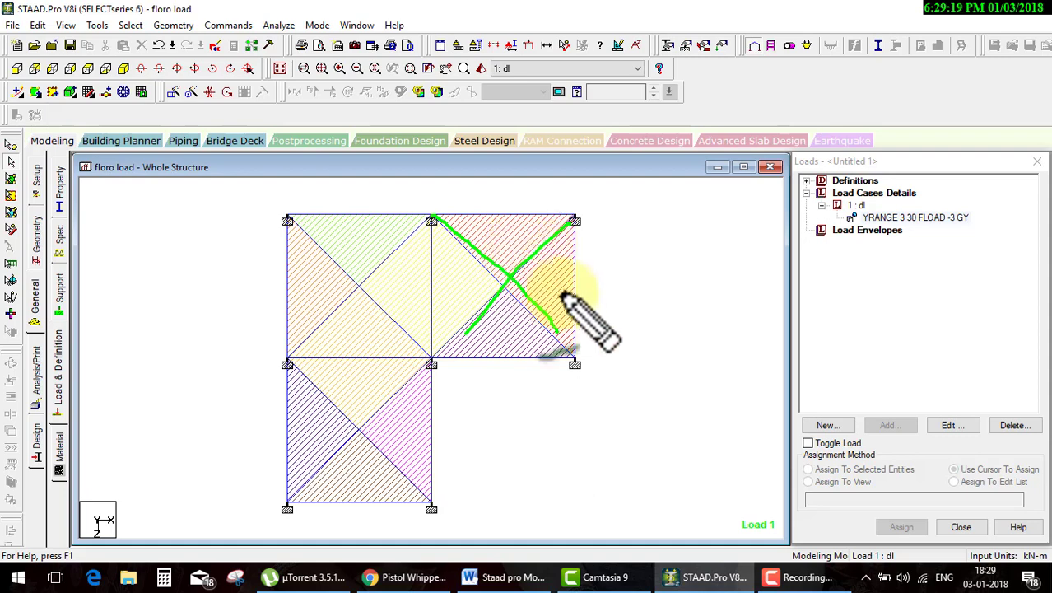
{"action": "mouse_move", "coordinate": [520, 223]}
{"action": "left_mouse_down"}
{"action": "mouse_move", "coordinate": [502, 286]}
{"action": "mouse_move", "coordinate": [490, 264]}
{"action": "left_mouse_up"}
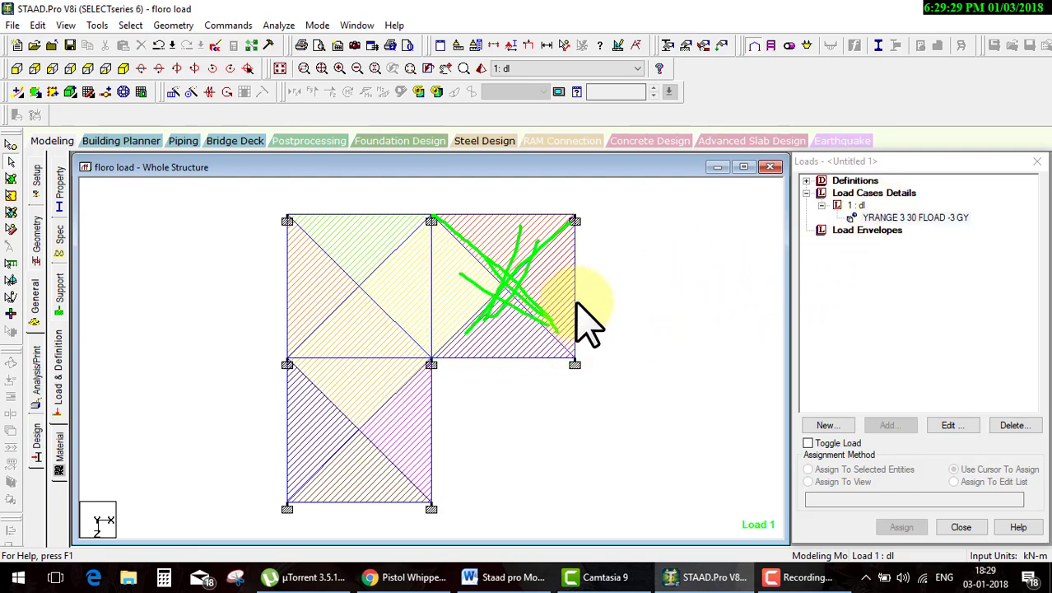
{"action": "key", "text": "Escape"}
Open the floor load editor and read the top-left plan node's coordinates
{"action": "double_click", "coordinate": [863, 217]}
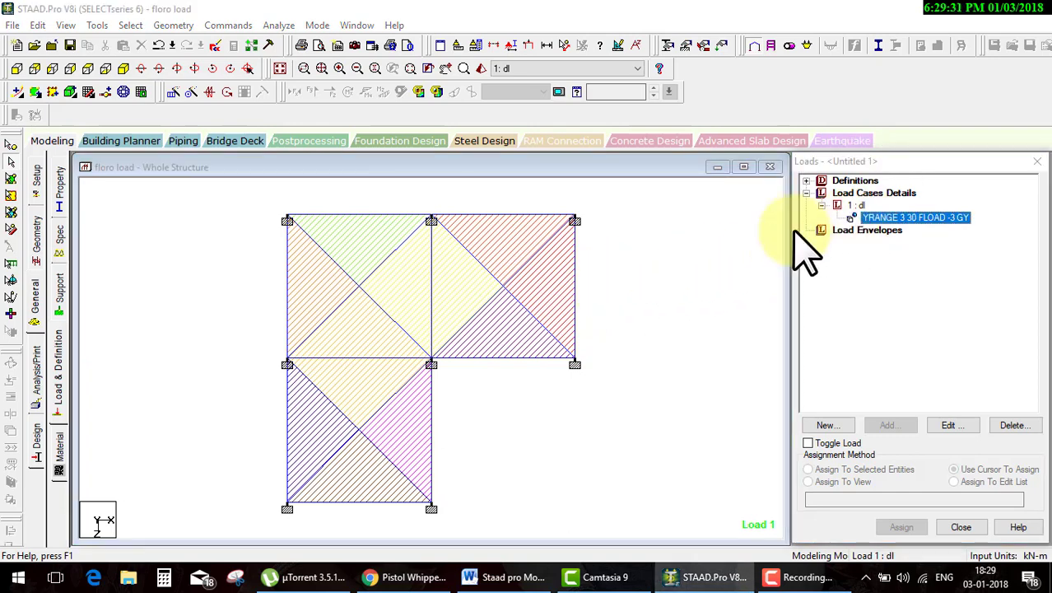
{"action": "mouse_move", "coordinate": [504, 122]}
{"action": "left_mouse_down"}
{"action": "mouse_move", "coordinate": [704, 71]}
{"action": "mouse_move", "coordinate": [737, 29]}
{"action": "left_mouse_up"}
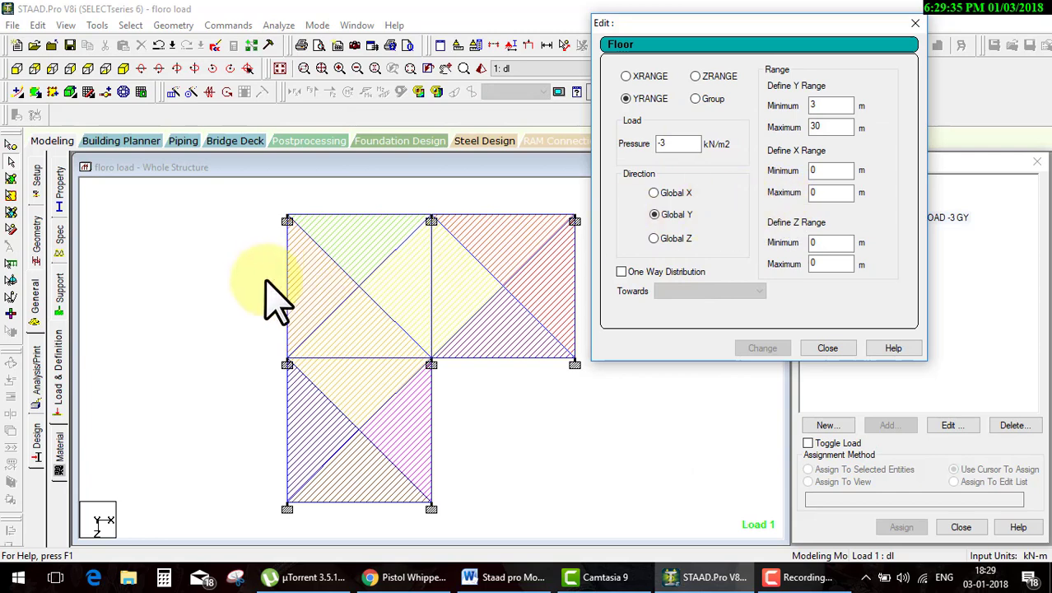
{"action": "mouse_move", "coordinate": [248, 199]}
{"action": "left_mouse_down"}
{"action": "mouse_move", "coordinate": [405, 520]}
{"action": "mouse_move", "coordinate": [465, 305]}
{"action": "mouse_move", "coordinate": [333, 181]}
{"action": "mouse_move", "coordinate": [257, 247]}
{"action": "left_mouse_up"}
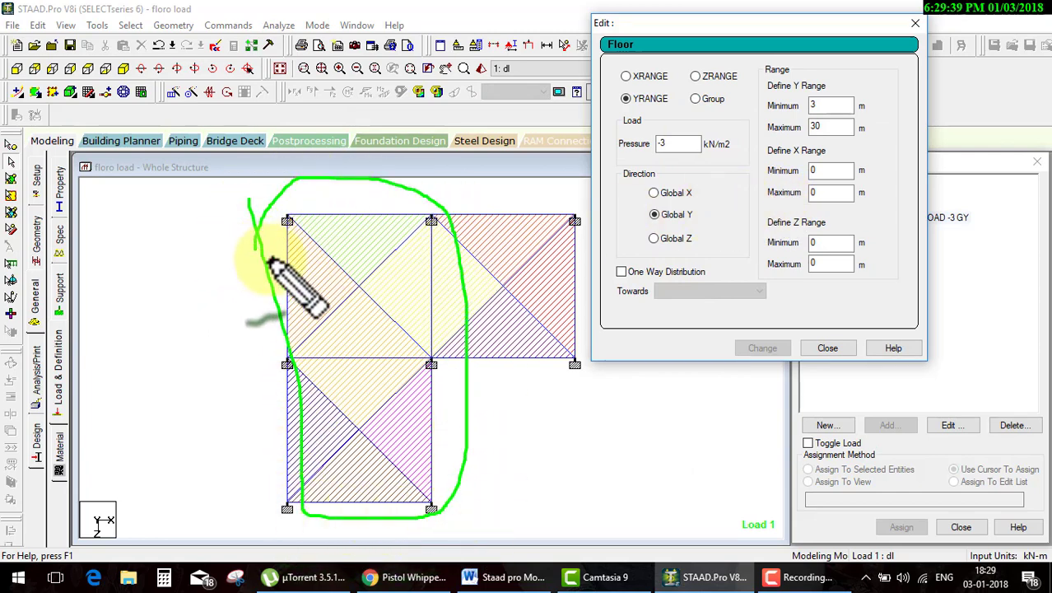
{"action": "mouse_move", "coordinate": [508, 265]}
{"action": "left_mouse_down"}
{"action": "mouse_move", "coordinate": [486, 350]}
{"action": "mouse_move", "coordinate": [564, 362]}
{"action": "left_mouse_up"}
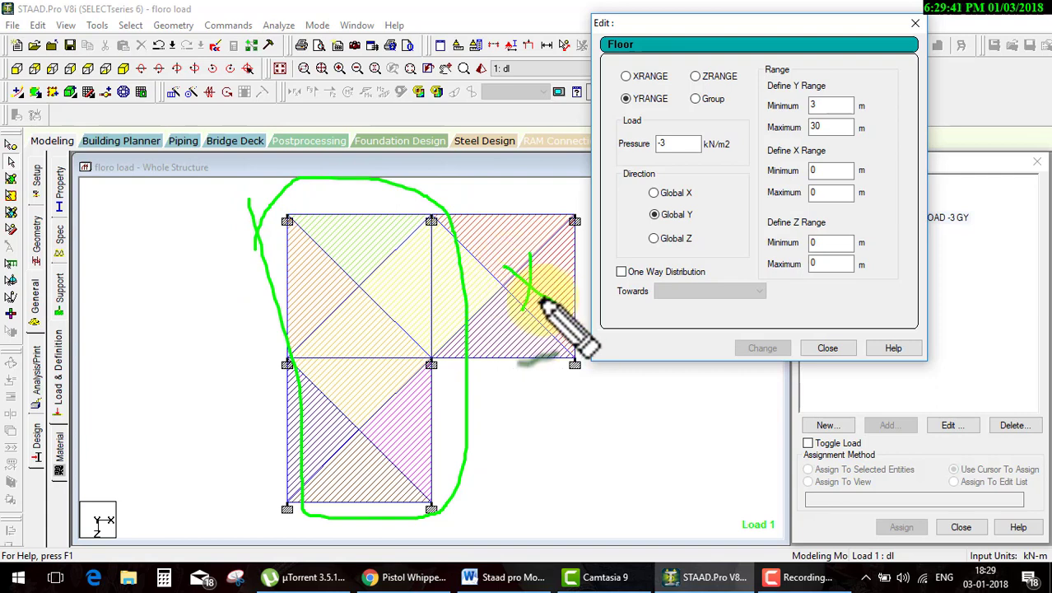
{"action": "key", "text": "Escape"}
{"action": "left_click", "coordinate": [261, 207]}
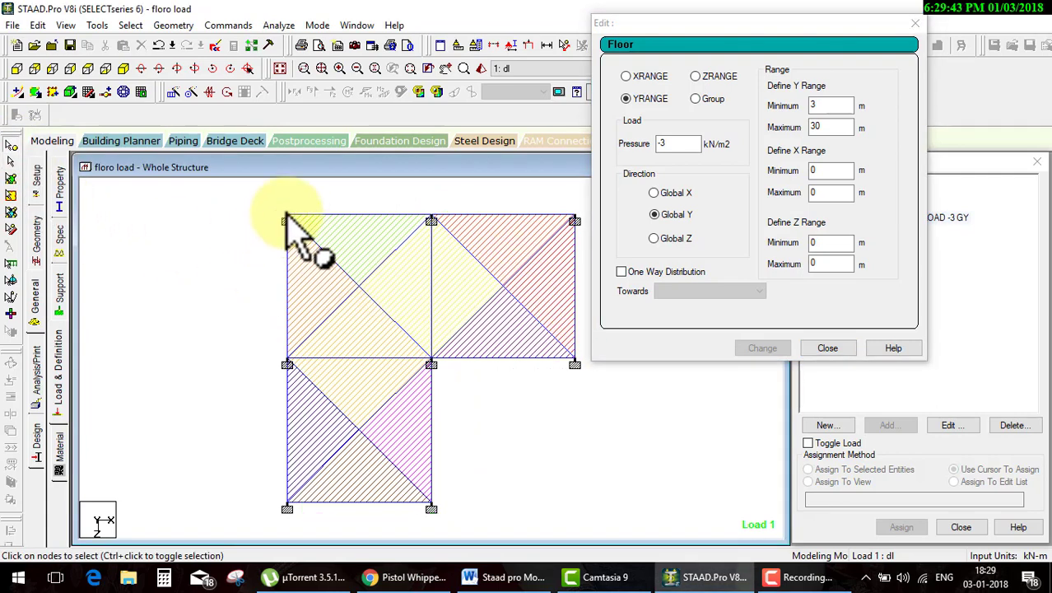
{"action": "double_click", "coordinate": [287, 219]}
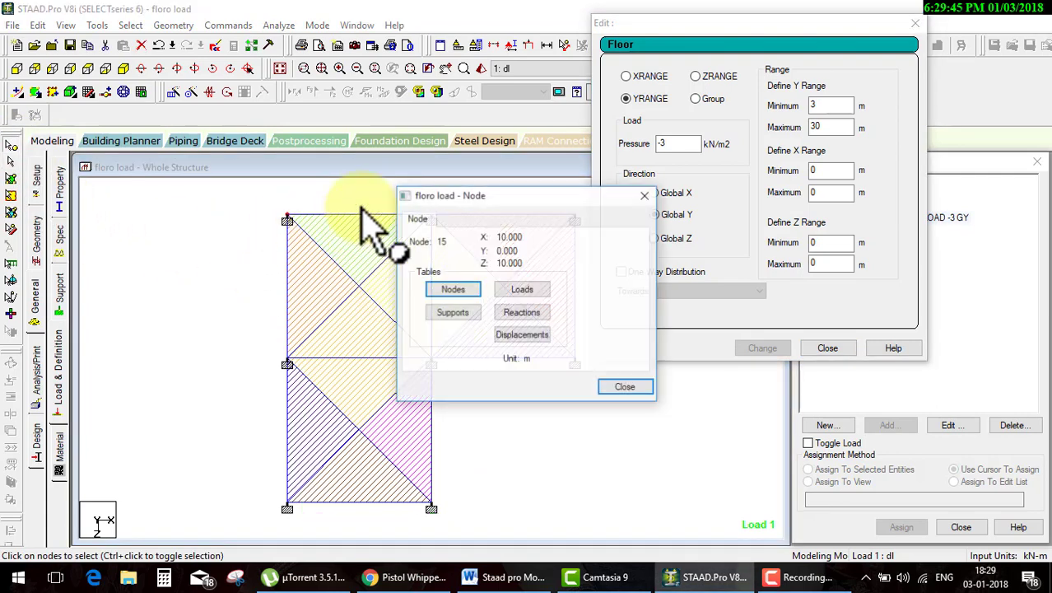
{"action": "mouse_move", "coordinate": [477, 191]}
{"action": "left_mouse_down"}
{"action": "mouse_move", "coordinate": [422, 294]}
{"action": "mouse_move", "coordinate": [247, 301]}
{"action": "left_mouse_up"}
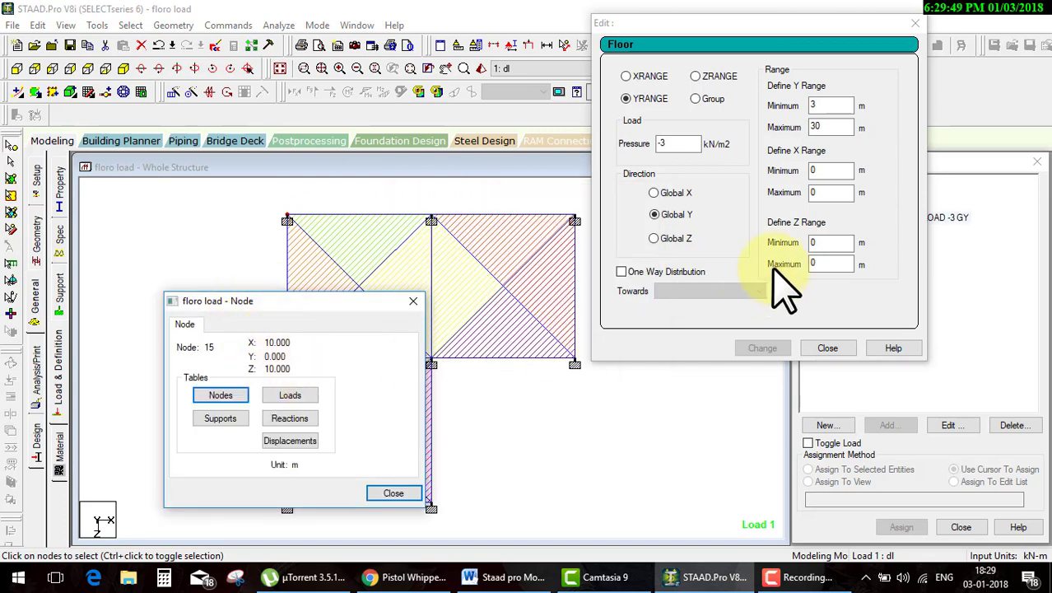
Edit the floor load's X range minimum, then clear the on-screen marks
{"action": "left_click", "coordinate": [846, 171]}
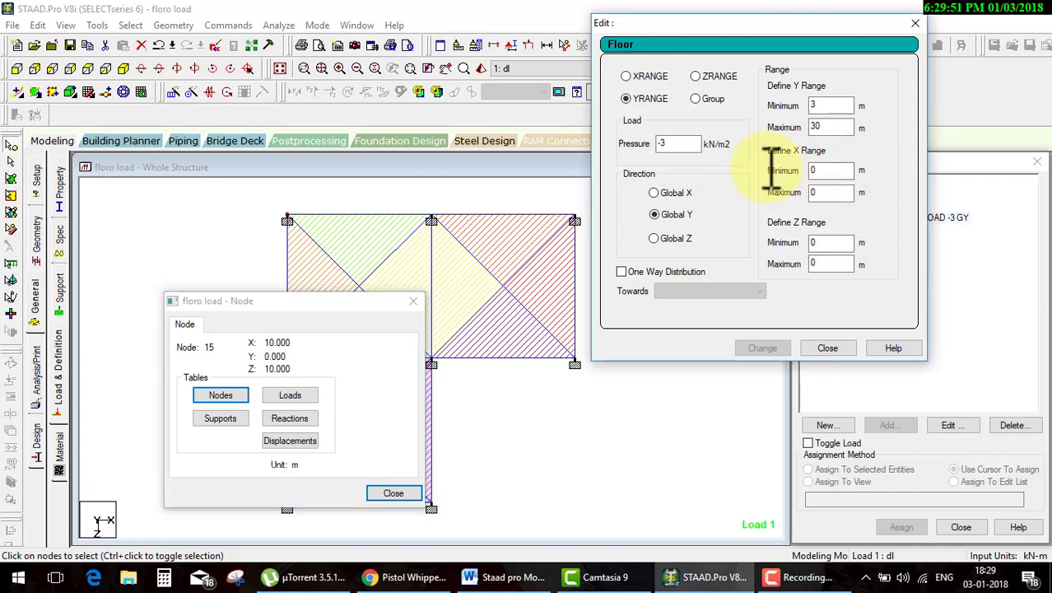
{"action": "type", "text": "10"}
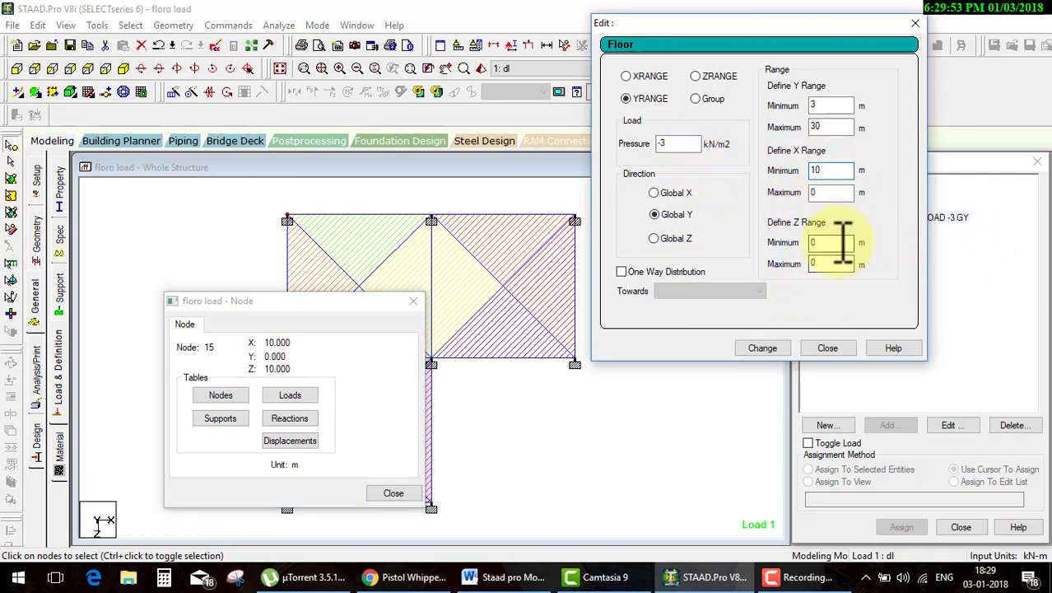
{"action": "left_click", "coordinate": [413, 300]}
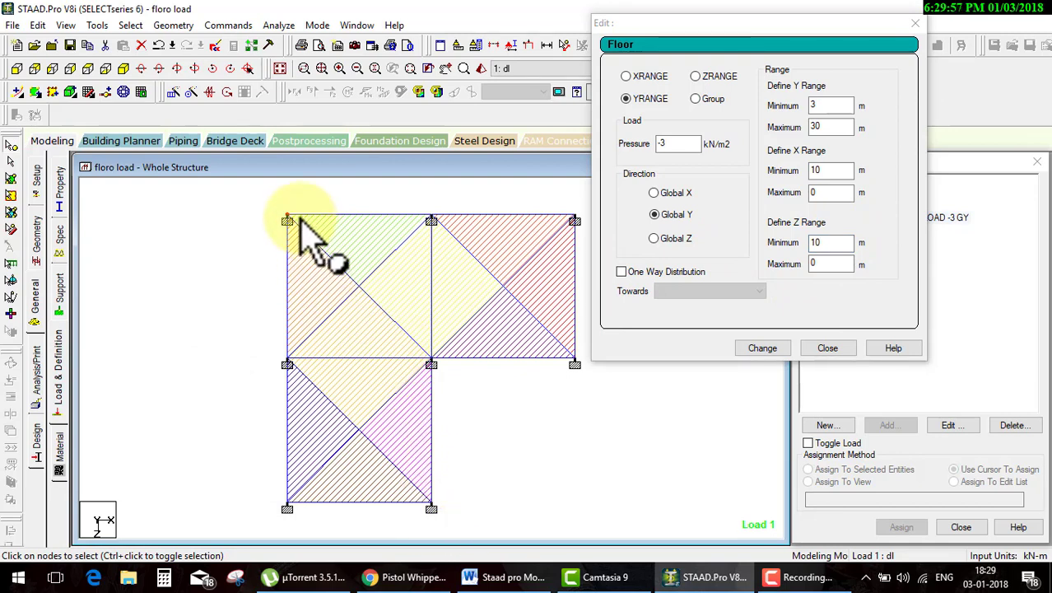
{"action": "mouse_move", "coordinate": [290, 211]}
{"action": "left_mouse_down"}
{"action": "mouse_move", "coordinate": [409, 476]}
{"action": "mouse_move", "coordinate": [420, 444]}
{"action": "left_mouse_up"}
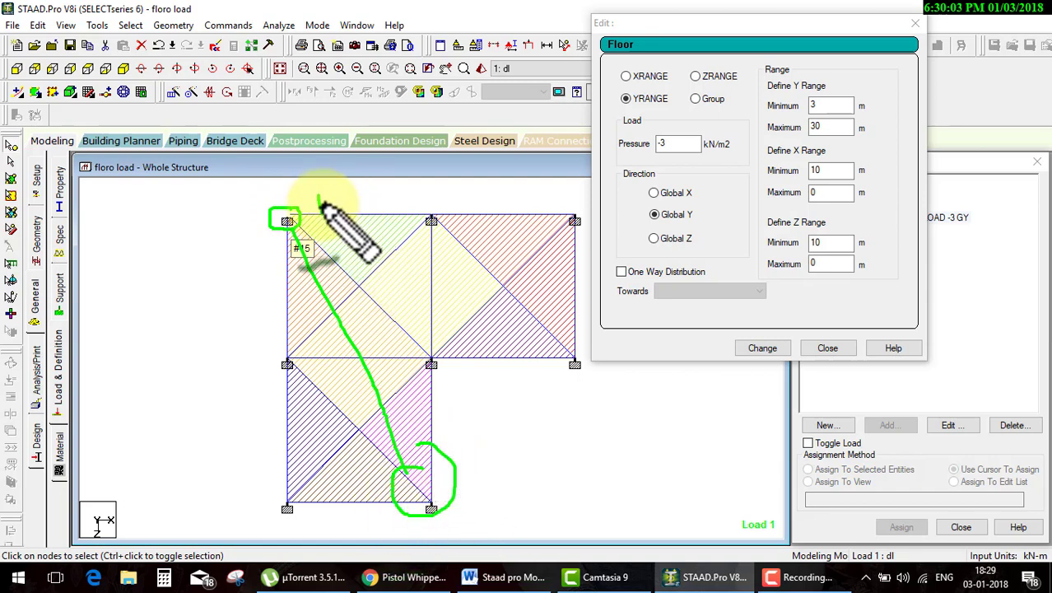
{"action": "left_click_drag", "start_coordinate": [319, 216], "coordinate": [342, 214]}
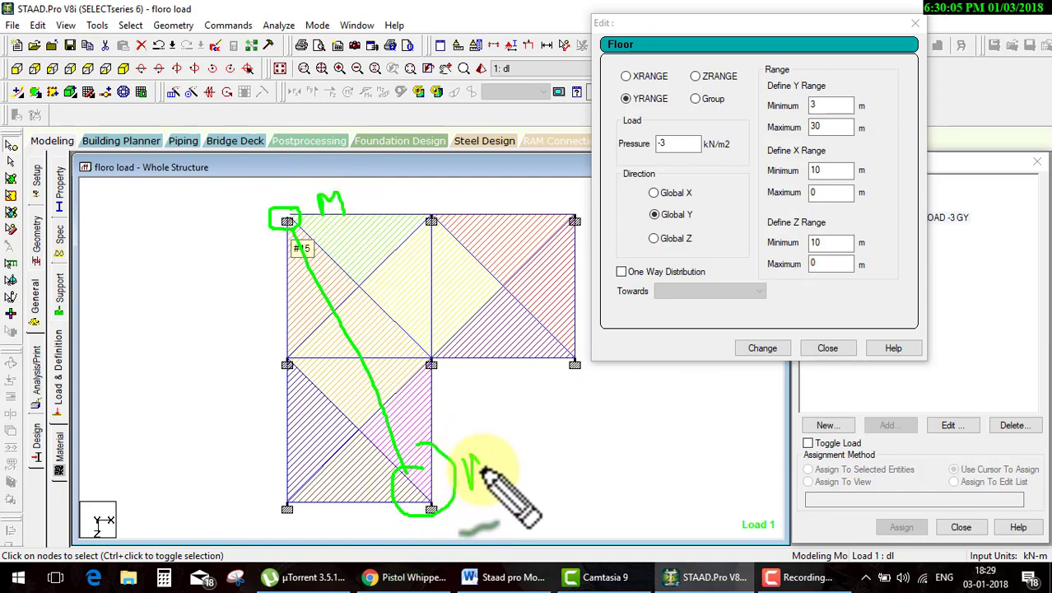
{"action": "left_click_drag", "start_coordinate": [465, 488], "coordinate": [491, 473]}
{"action": "key", "text": "Escape"}
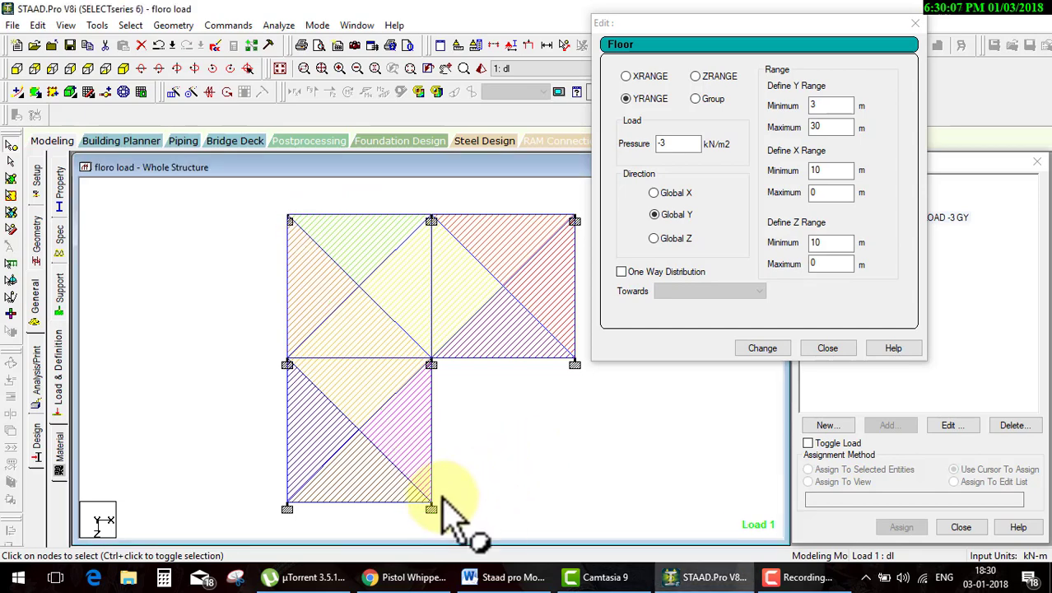
Check the lower-right node, then set X Maximum 15 and Z Maximum 20 and apply
{"action": "double_click", "coordinate": [431, 508]}
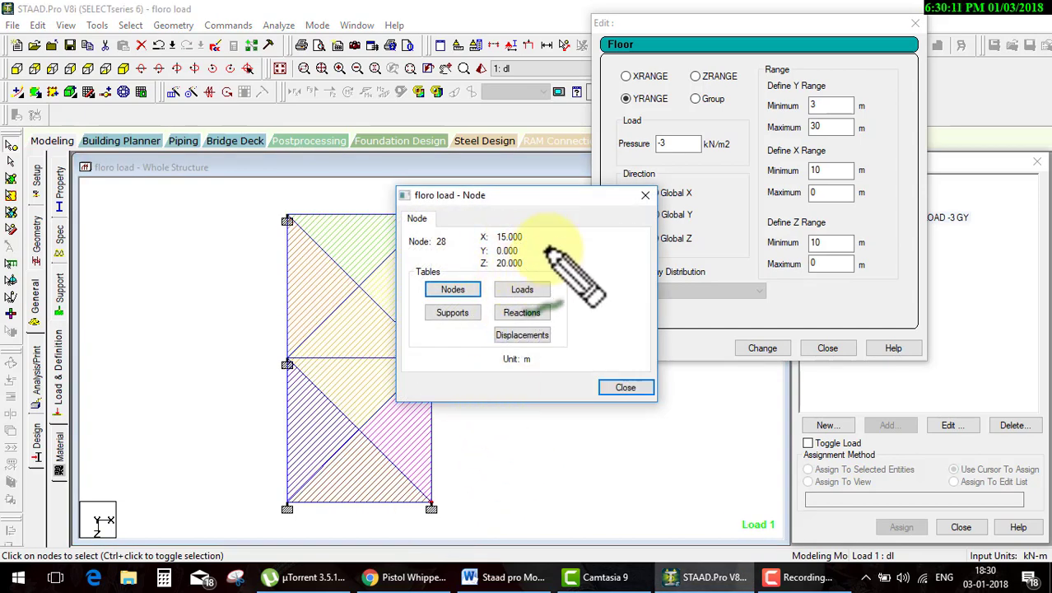
{"action": "left_click_drag", "start_coordinate": [533, 239], "coordinate": [576, 222]}
{"action": "left_click_drag", "start_coordinate": [539, 264], "coordinate": [586, 248]}
{"action": "left_click_drag", "start_coordinate": [545, 375], "coordinate": [585, 362]}
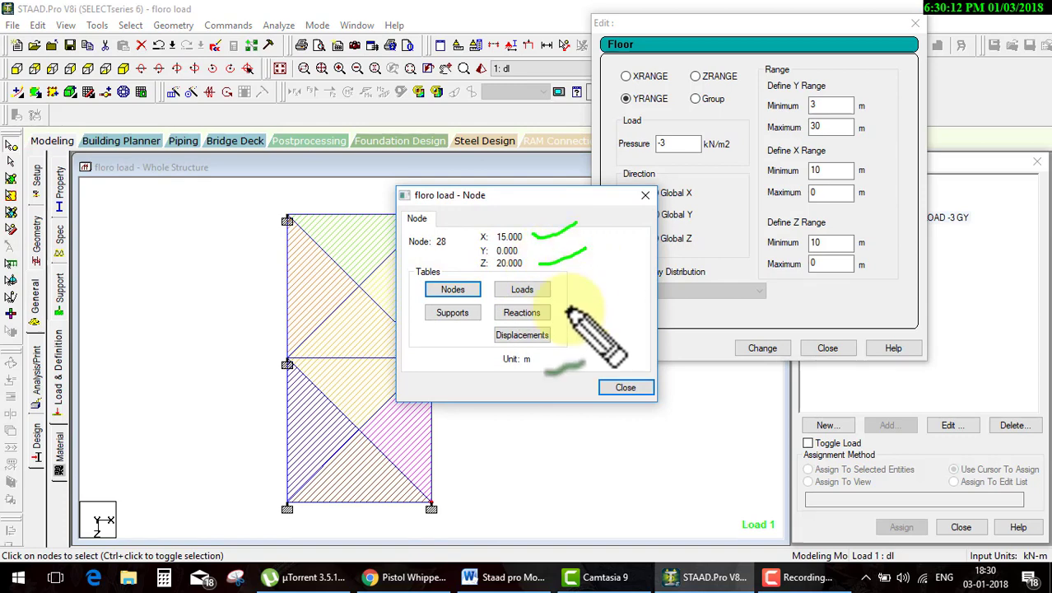
{"action": "left_click", "coordinate": [621, 387]}
{"action": "double_click", "coordinate": [834, 192]}
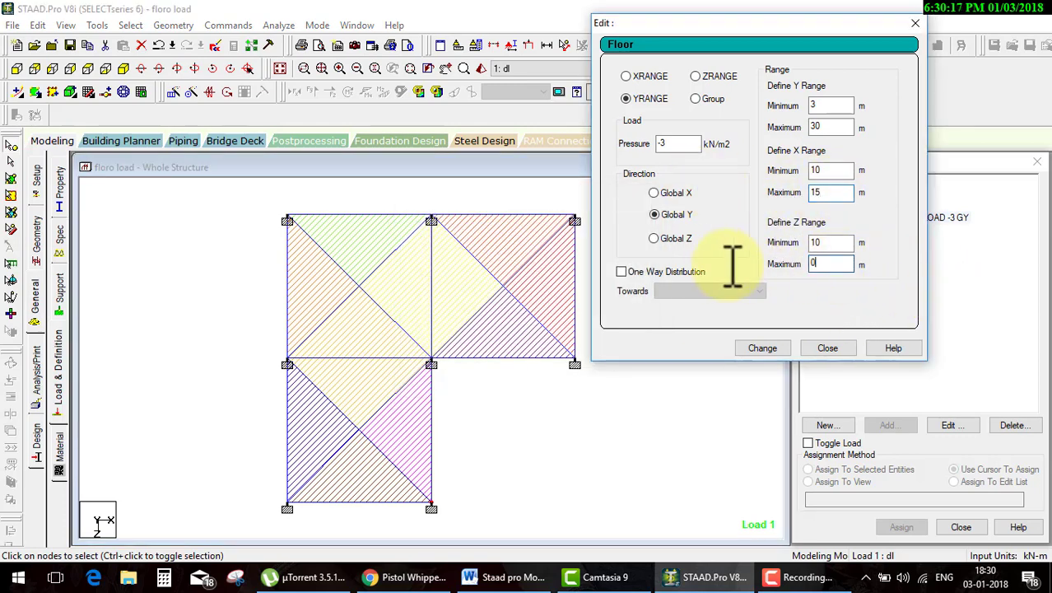
{"action": "left_click", "coordinate": [831, 263]}
{"action": "type", "text": "20"}
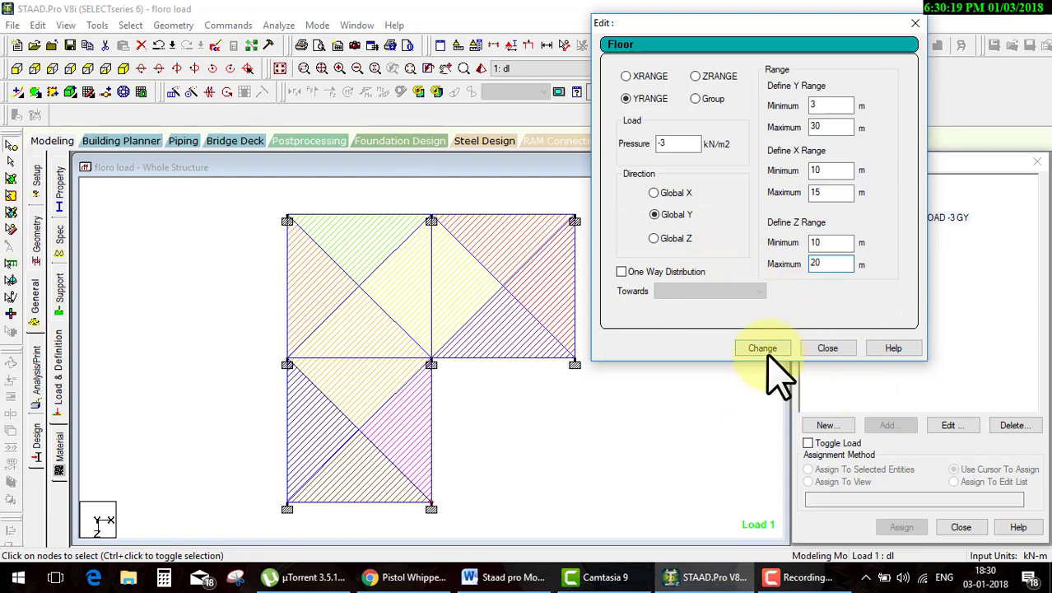
{"action": "left_click", "coordinate": [765, 350]}
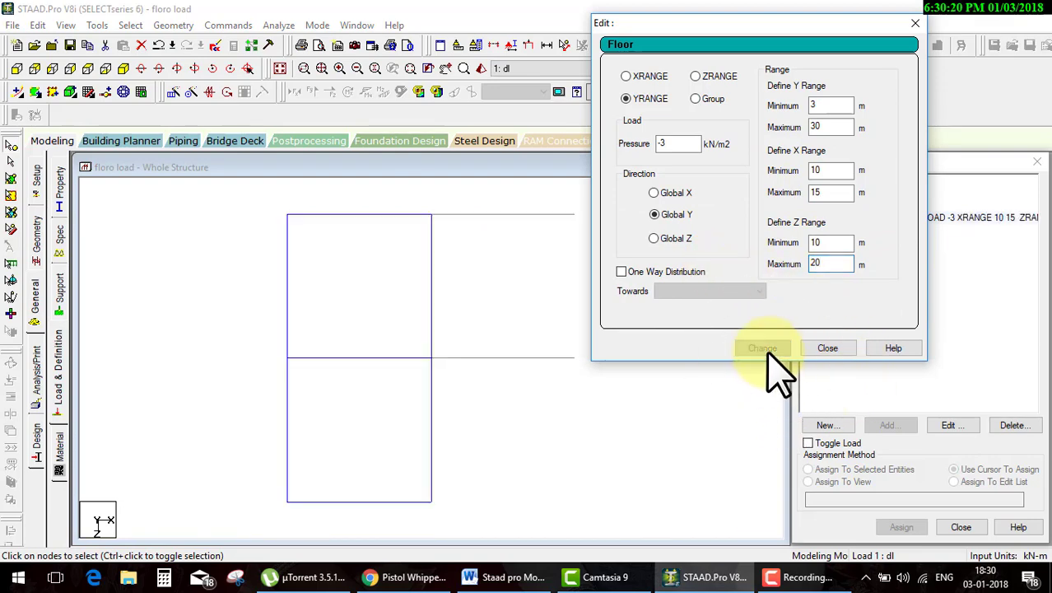
{"action": "left_click", "coordinate": [827, 348]}
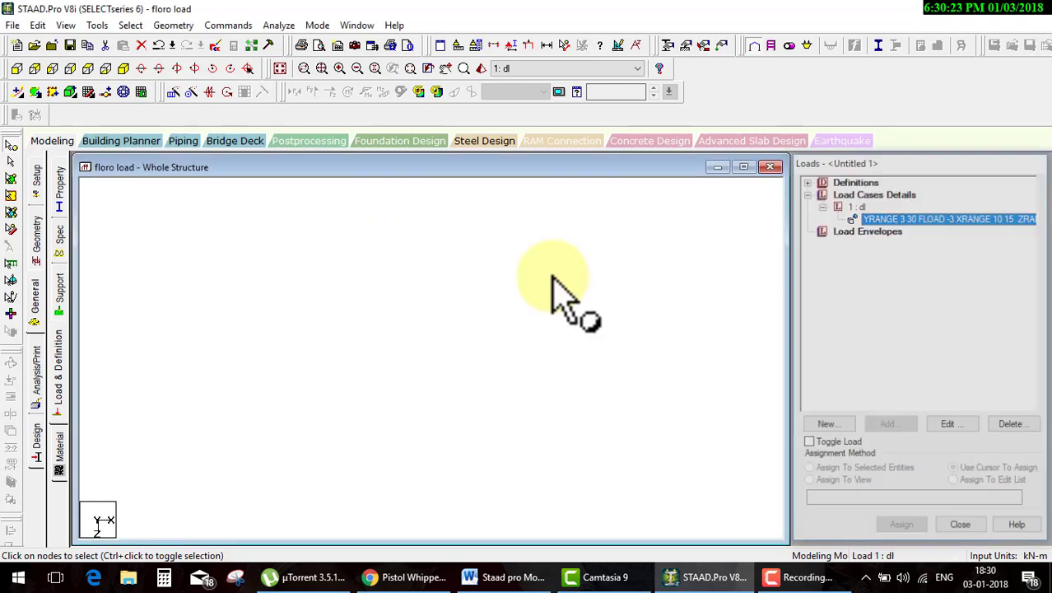
Expand load case 1 : dl on the Load & Definition page and view the tower isometrically
{"action": "left_click", "coordinate": [59, 346]}
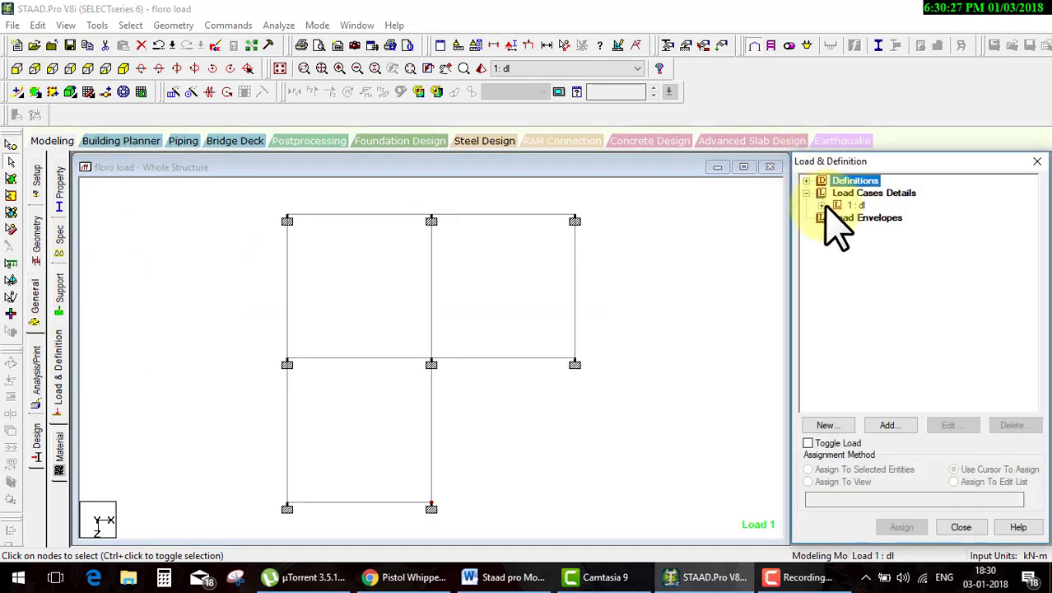
{"action": "left_click", "coordinate": [821, 206]}
{"action": "left_click", "coordinate": [862, 218]}
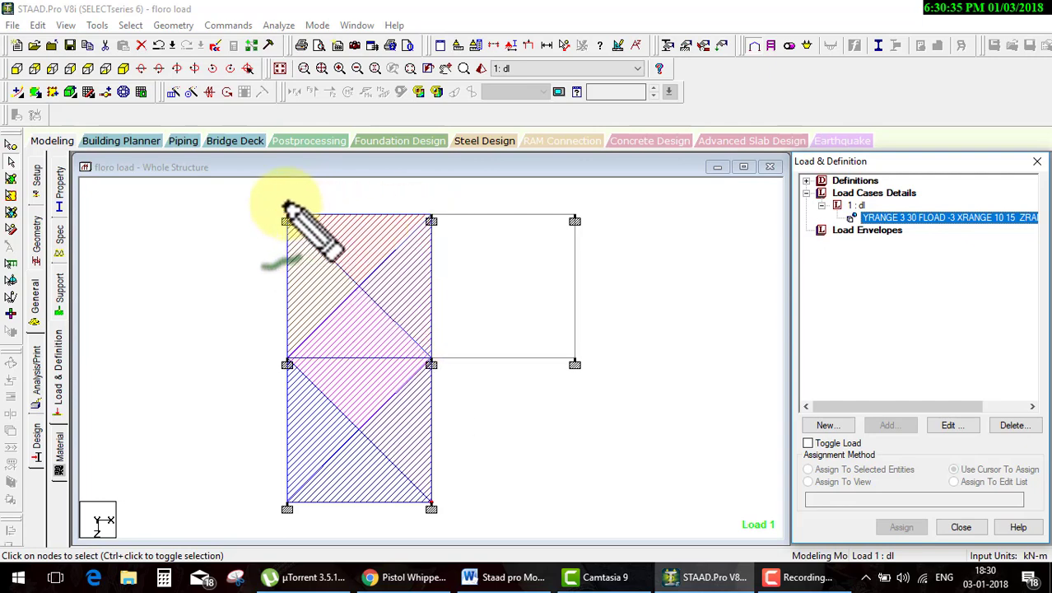
{"action": "mouse_move", "coordinate": [269, 199]}
{"action": "left_mouse_down"}
{"action": "mouse_move", "coordinate": [451, 521]}
{"action": "mouse_move", "coordinate": [432, 357]}
{"action": "mouse_move", "coordinate": [446, 206]}
{"action": "mouse_move", "coordinate": [268, 201]}
{"action": "left_mouse_up"}
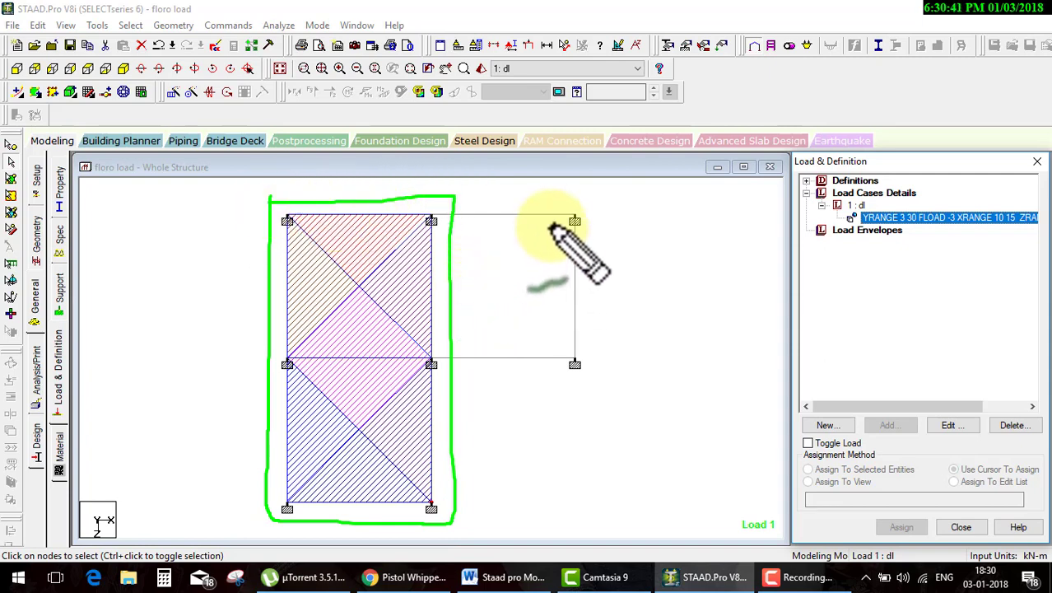
{"action": "left_click_drag", "start_coordinate": [552, 224], "coordinate": [466, 311]}
{"action": "left_click_drag", "start_coordinate": [464, 252], "coordinate": [556, 355]}
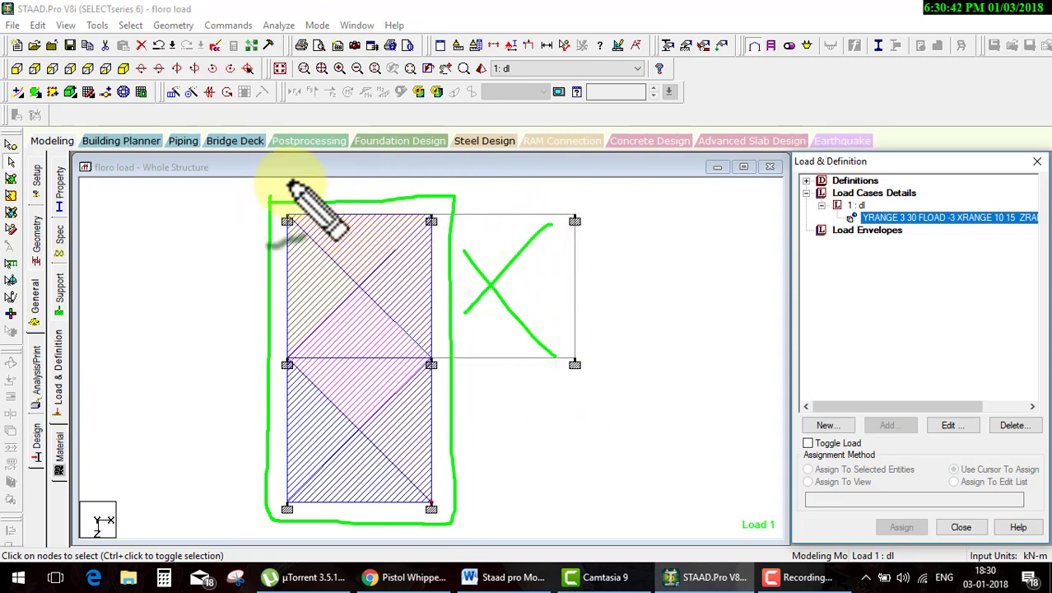
{"action": "left_click", "coordinate": [279, 68]}
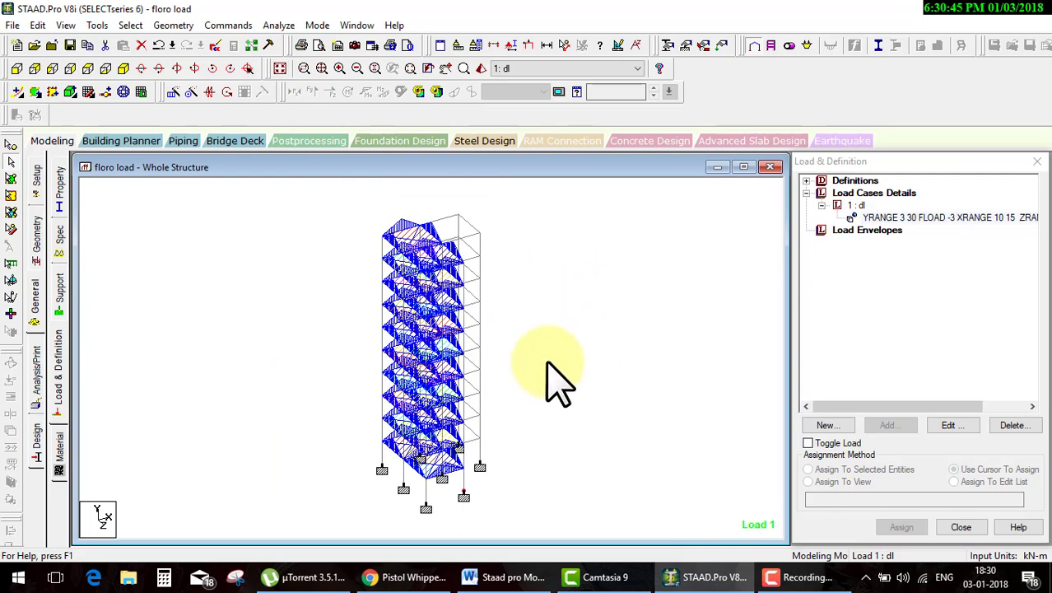
Switch the floor load to One Way Distribution toward the default direction and apply it
{"action": "left_click", "coordinate": [902, 218]}
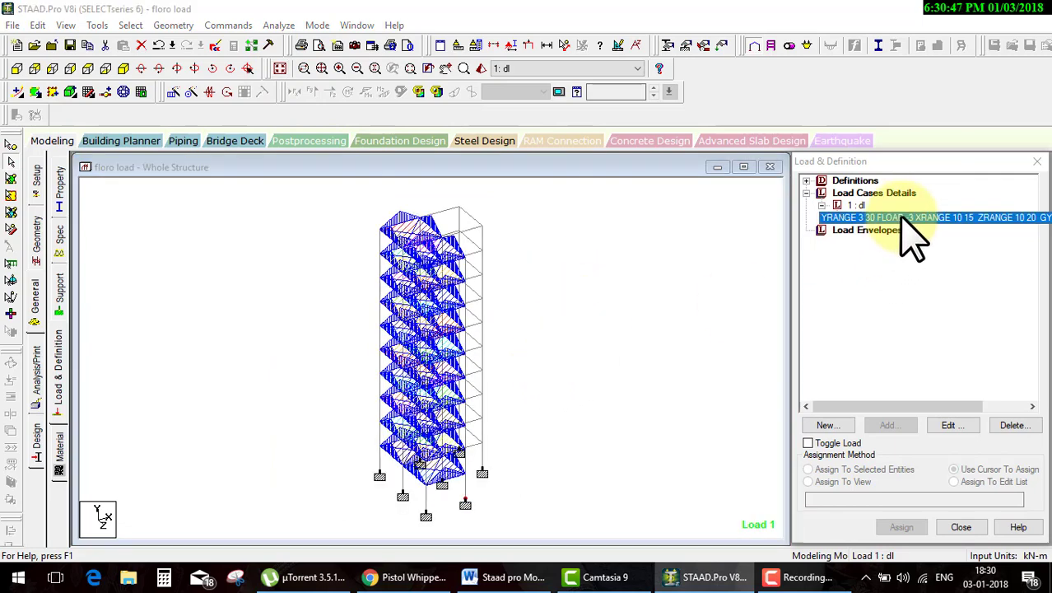
{"action": "double_click", "coordinate": [897, 218]}
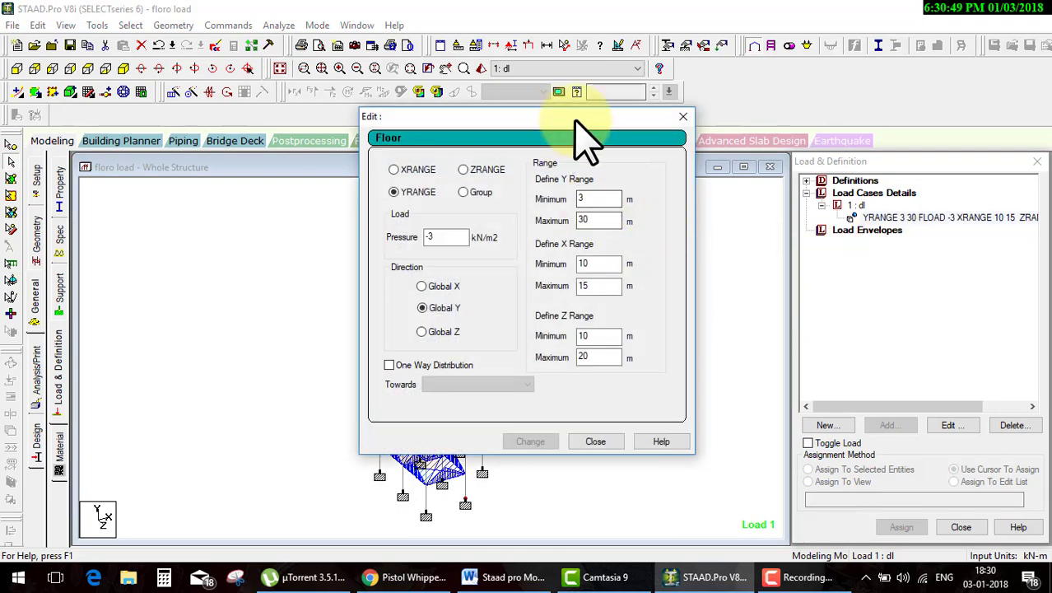
{"action": "left_click_drag", "start_coordinate": [575, 122], "coordinate": [734, 122]}
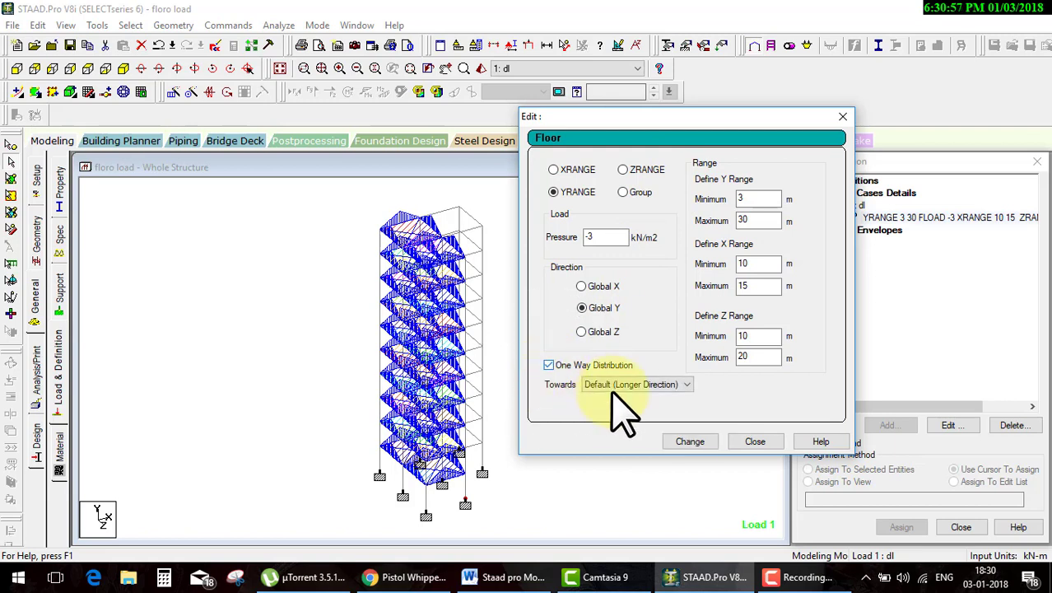
{"action": "left_click", "coordinate": [701, 445]}
{"action": "left_click", "coordinate": [785, 317]}
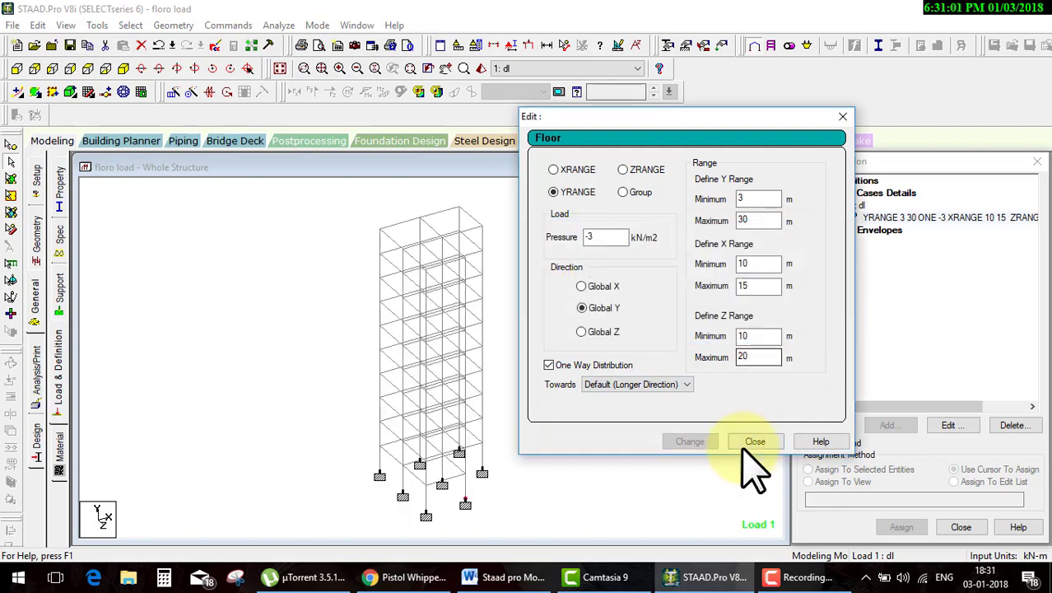
{"action": "left_click", "coordinate": [747, 445]}
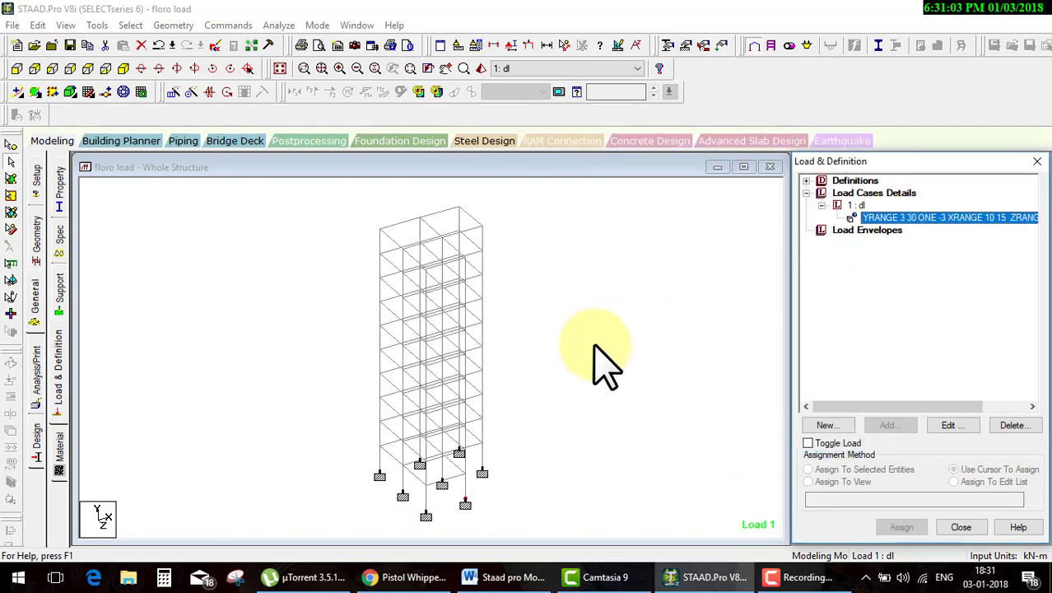
Review the floor load's distribution direction options and keep the longer-direction default
{"action": "double_click", "coordinate": [887, 219]}
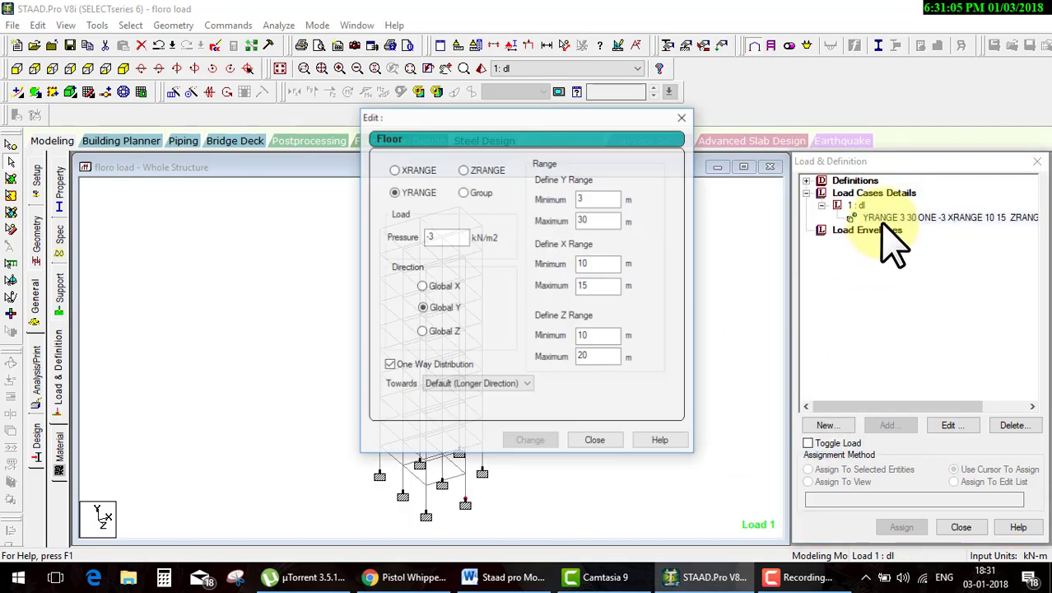
{"action": "left_click", "coordinate": [525, 384]}
{"action": "left_click", "coordinate": [525, 384]}
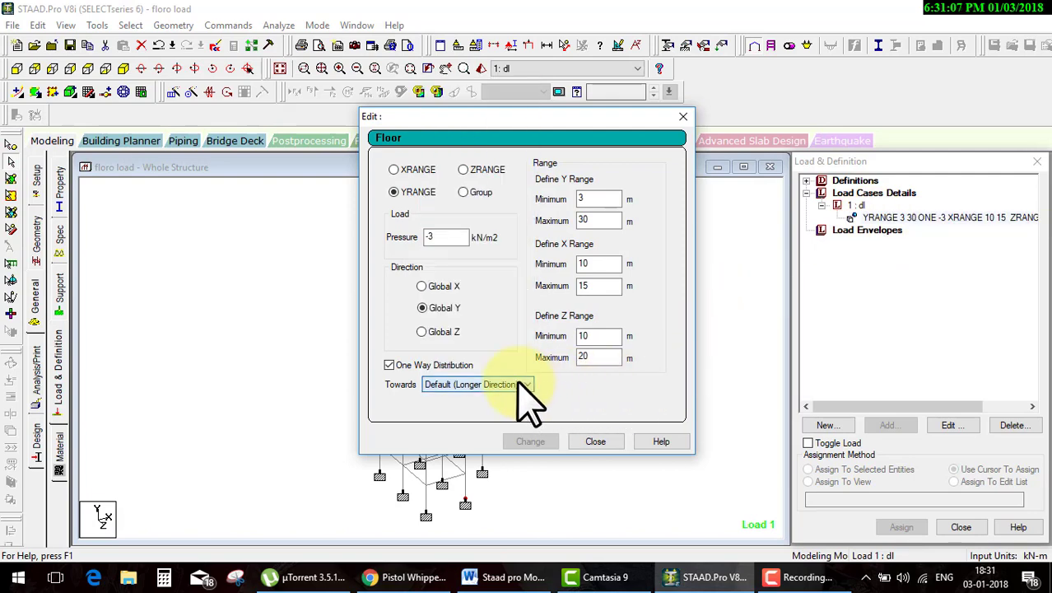
{"action": "left_click", "coordinate": [525, 385]}
{"action": "left_click", "coordinate": [525, 385]}
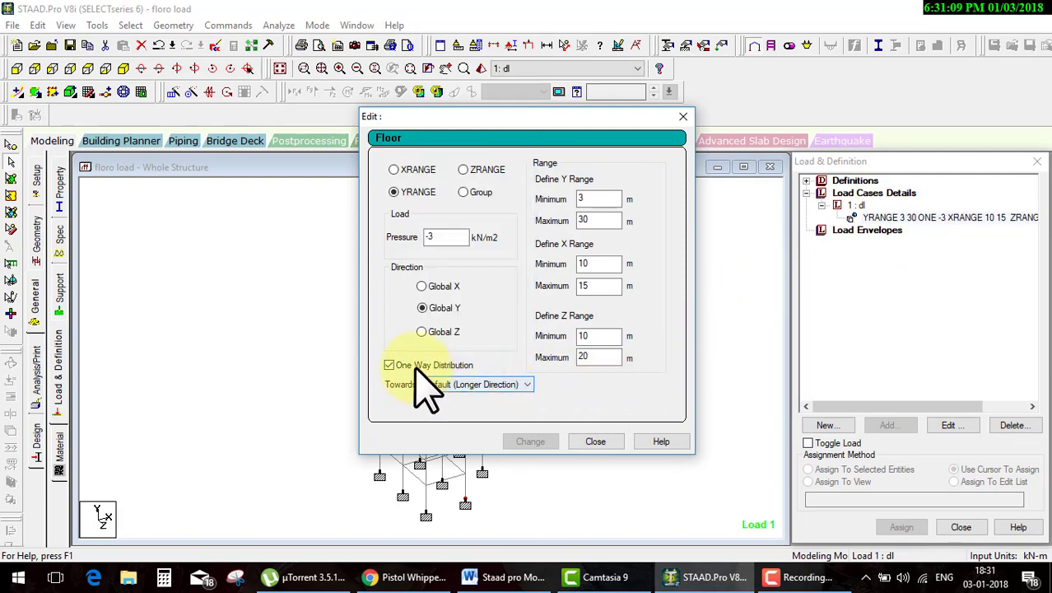
{"action": "left_click", "coordinate": [596, 442]}
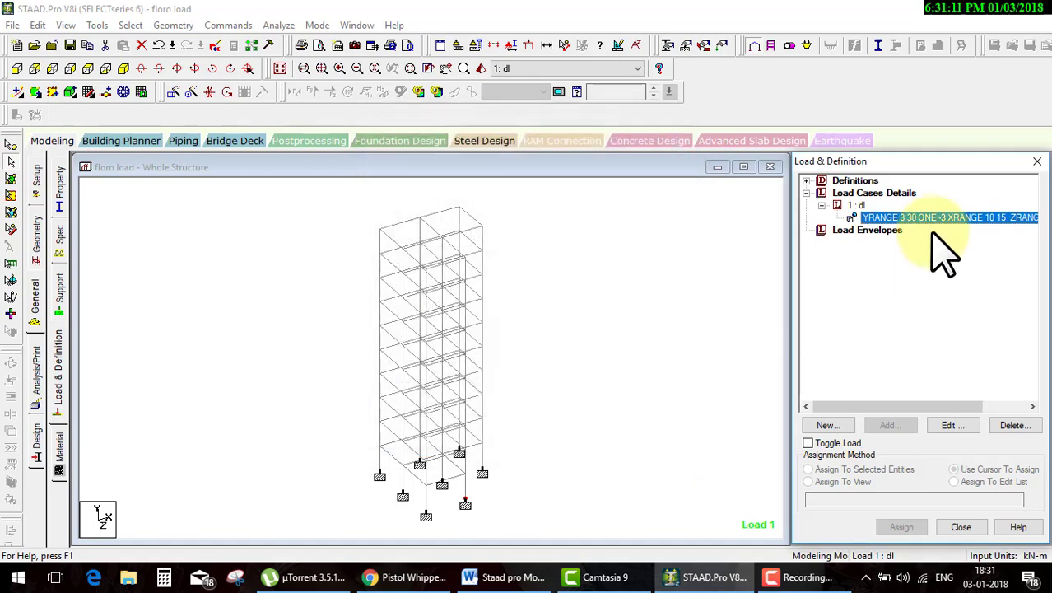
Set the floor load's Y range to 24–24 m and apply it, dismissing the generation error
{"action": "double_click", "coordinate": [923, 219]}
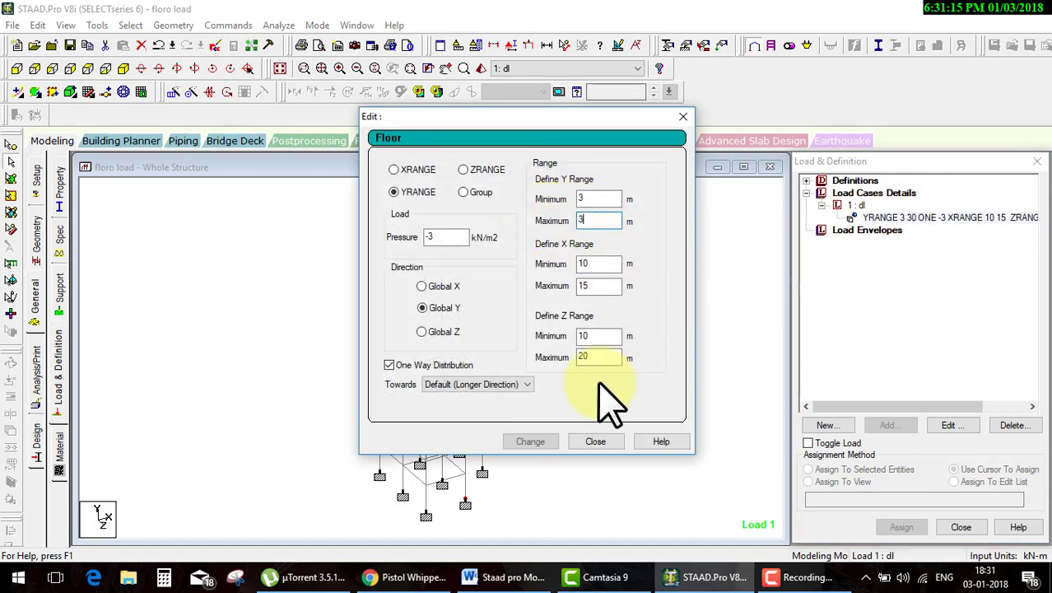
{"action": "left_click", "coordinate": [544, 443]}
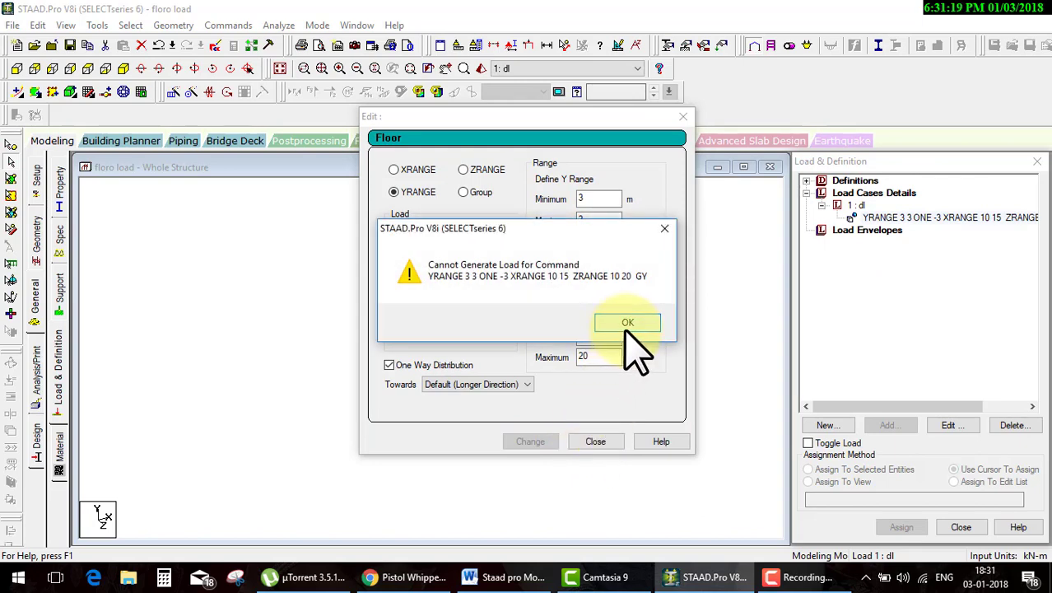
{"action": "left_click", "coordinate": [628, 323]}
{"action": "left_click", "coordinate": [603, 442]}
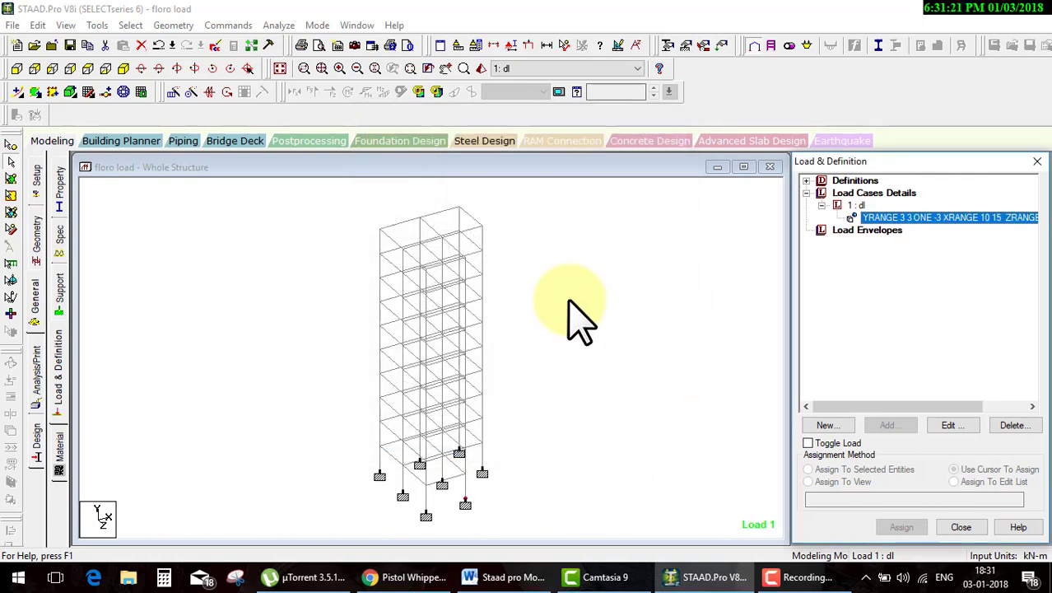
{"action": "double_click", "coordinate": [943, 218]}
{"action": "type", "text": "24"}
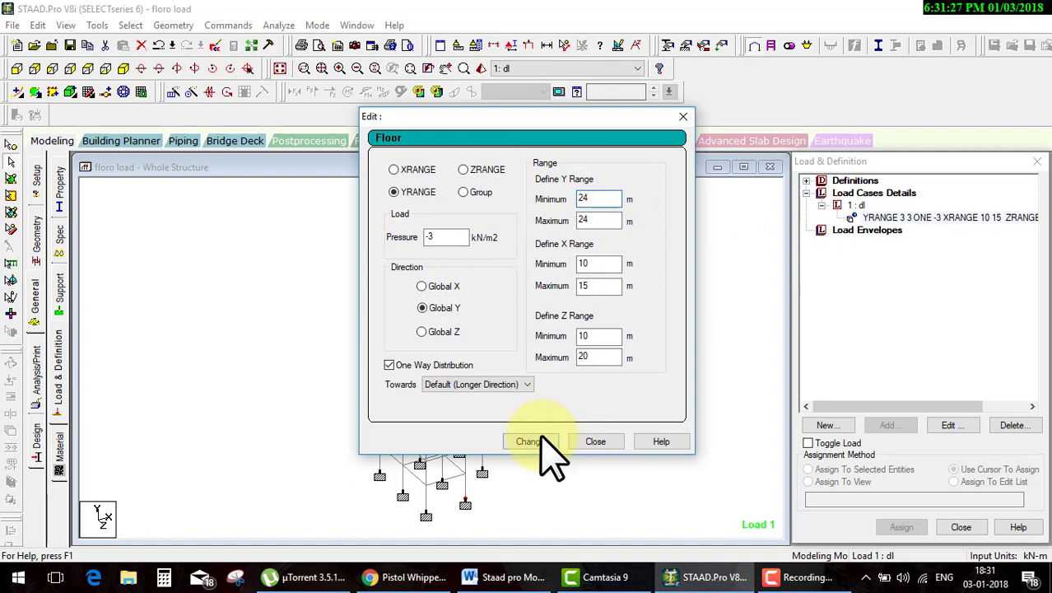
{"action": "left_click", "coordinate": [541, 438]}
{"action": "left_click", "coordinate": [634, 322]}
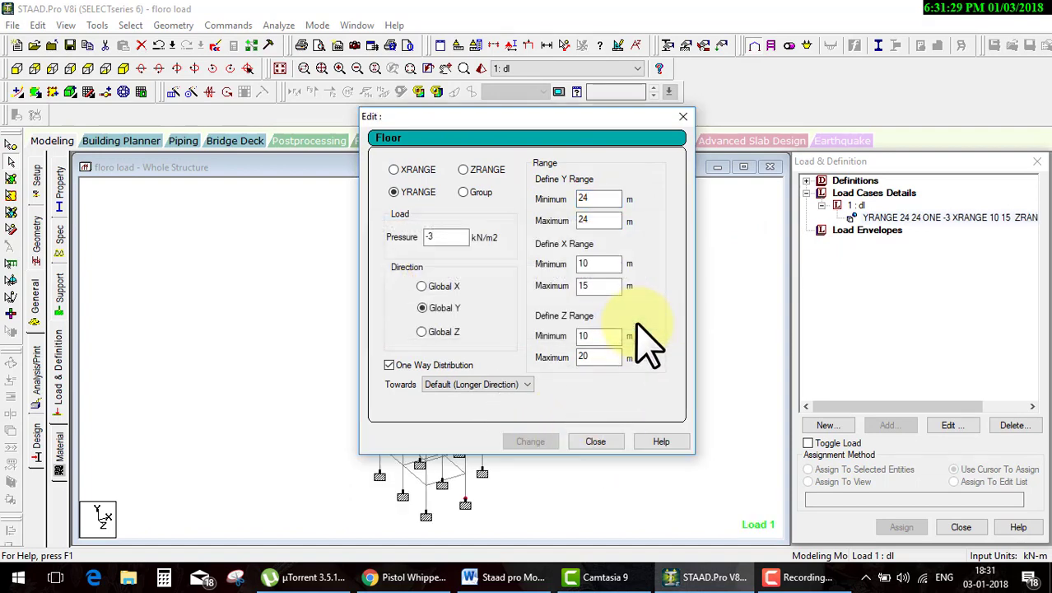
{"action": "left_click", "coordinate": [599, 442]}
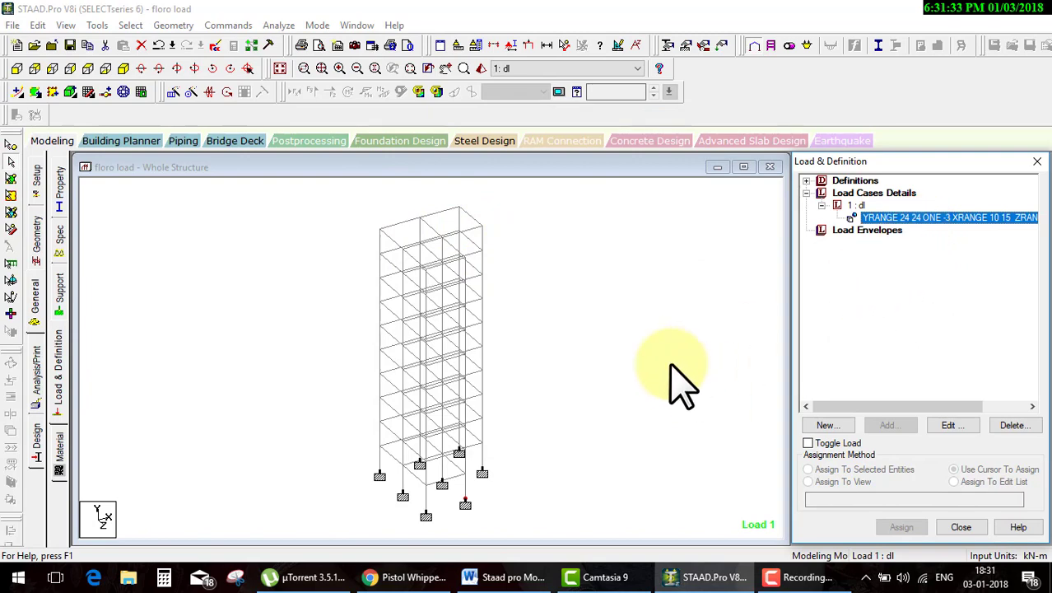
Close the floor load editor and accept the Auto Save and Save prompts to store the model
{"action": "double_click", "coordinate": [876, 221]}
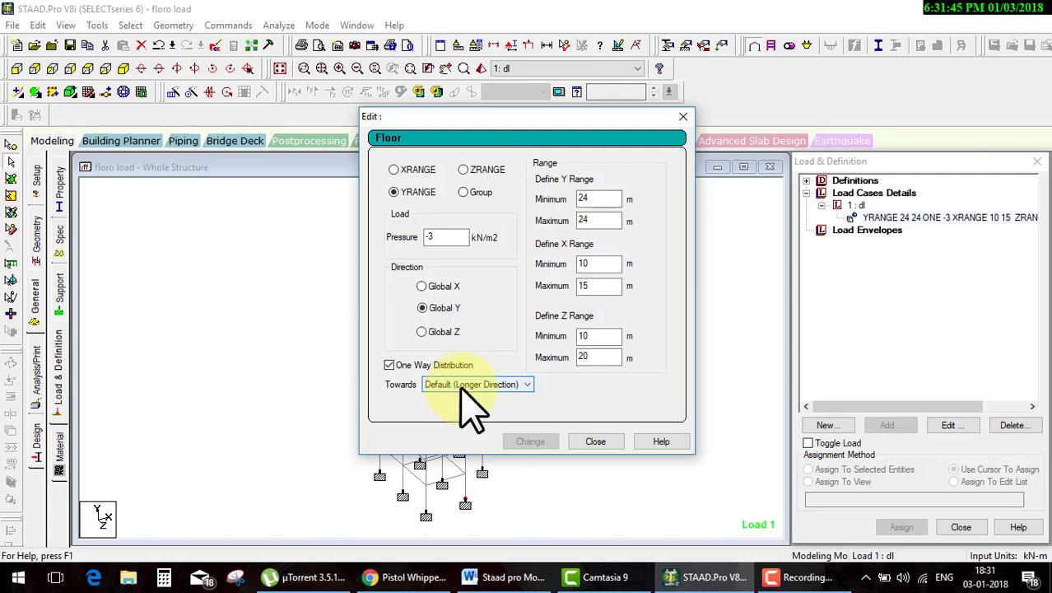
{"action": "left_click", "coordinate": [599, 442]}
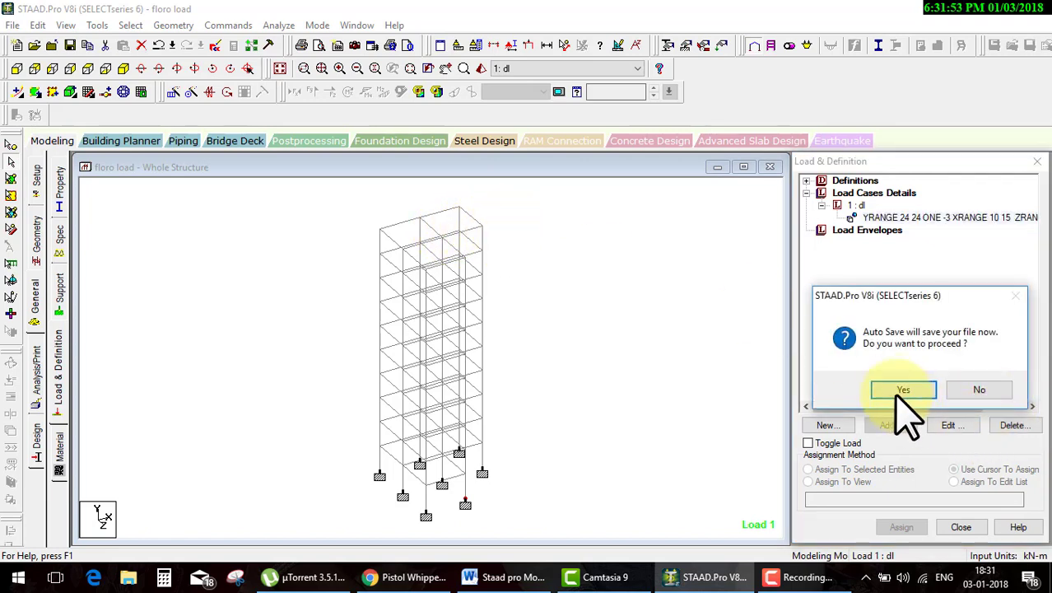
{"action": "left_click", "coordinate": [901, 388]}
{"action": "left_click", "coordinate": [437, 308]}
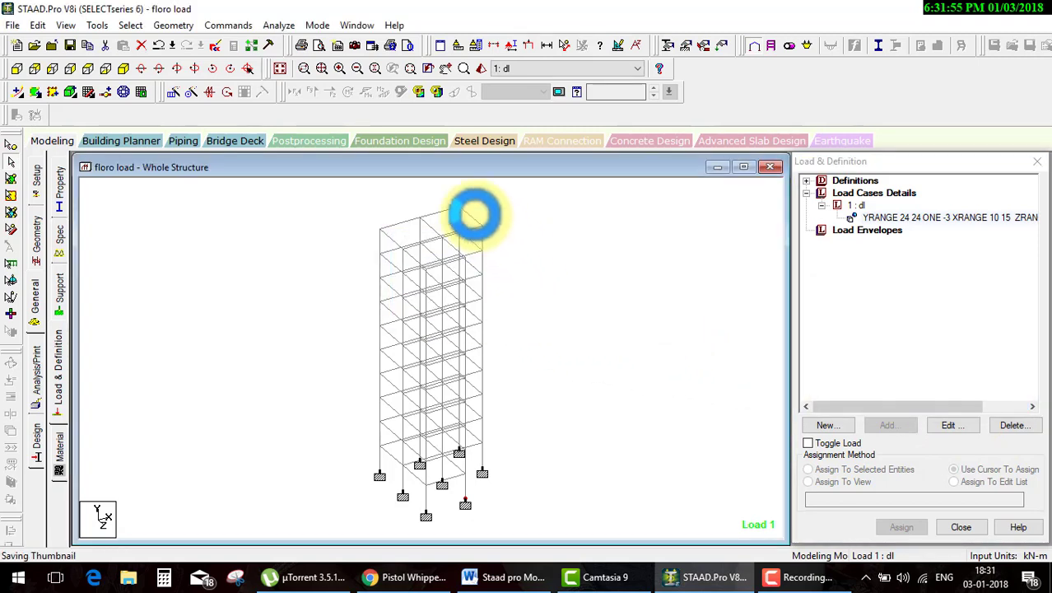
{"action": "left_click", "coordinate": [11, 162]}
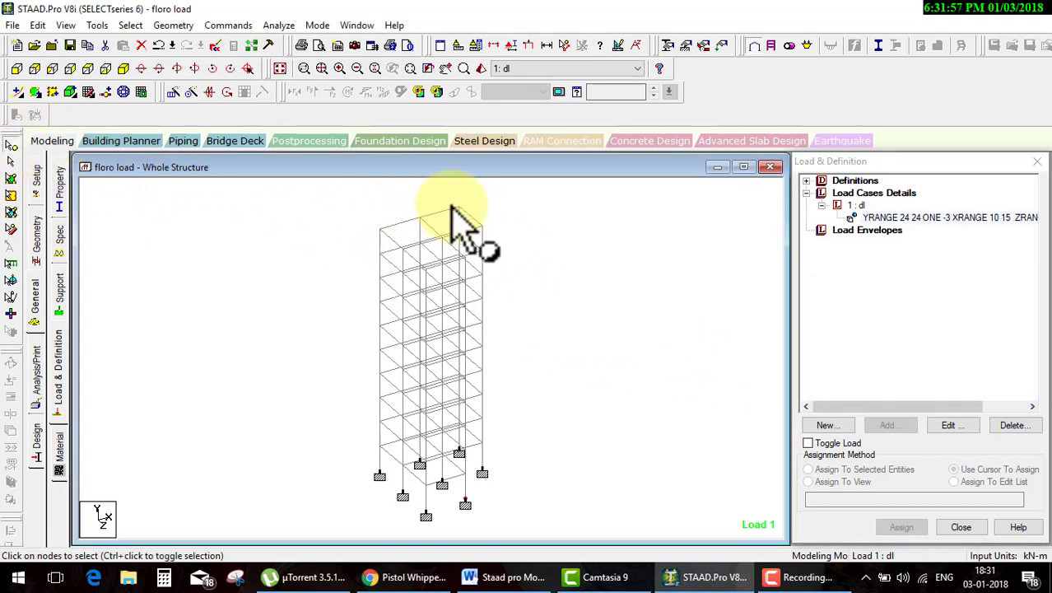
Change the X coordinate of nodes 317 and 323 to 30 in the Nodes table
{"action": "left_click", "coordinate": [36, 234]}
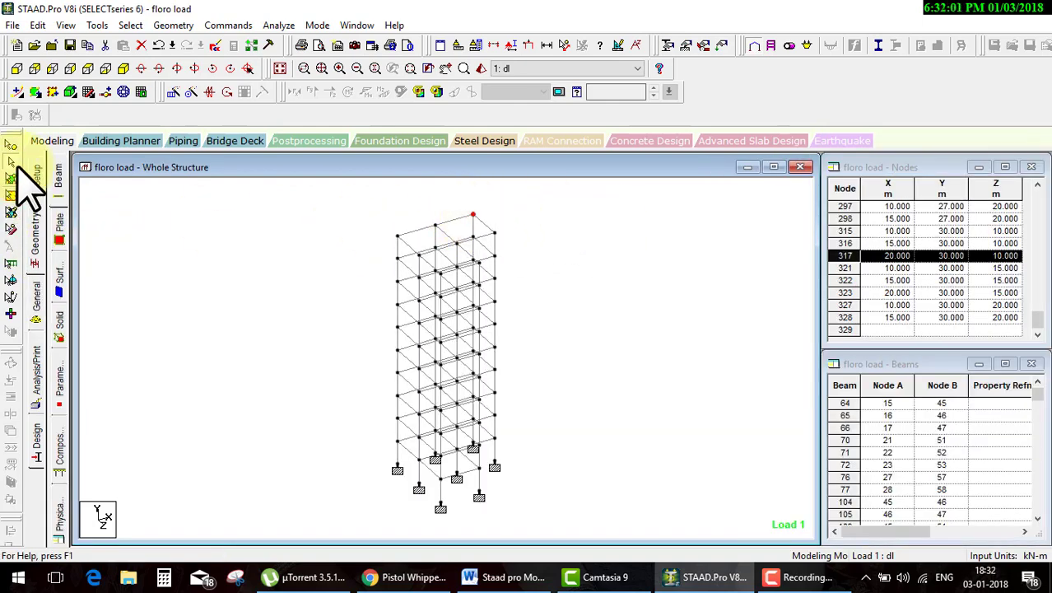
{"action": "left_click", "coordinate": [478, 216]}
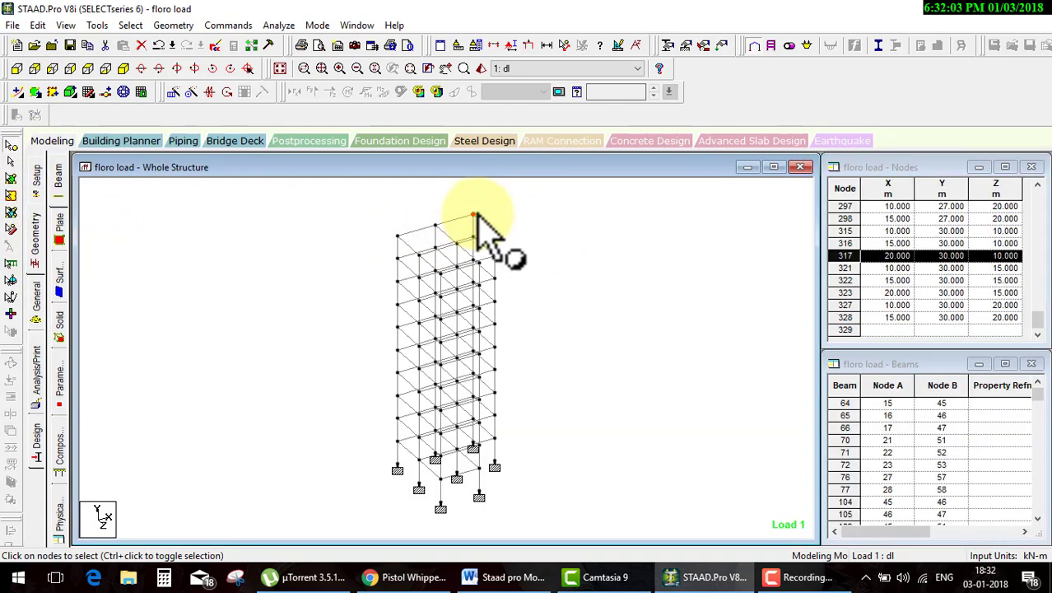
{"action": "double_click", "coordinate": [905, 256]}
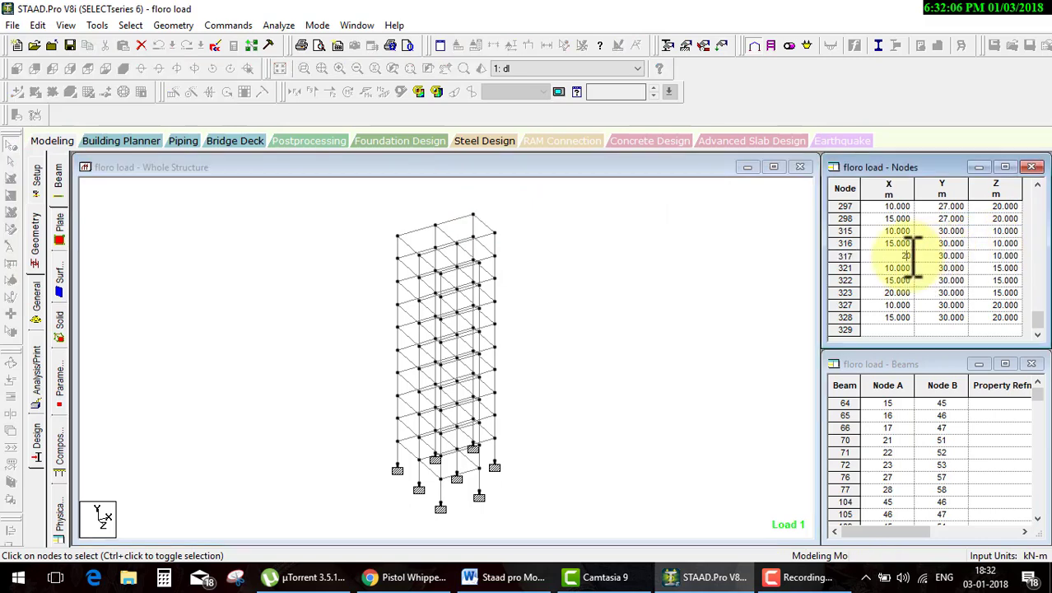
{"action": "type", "text": "30"}
{"action": "left_click", "coordinate": [942, 292]}
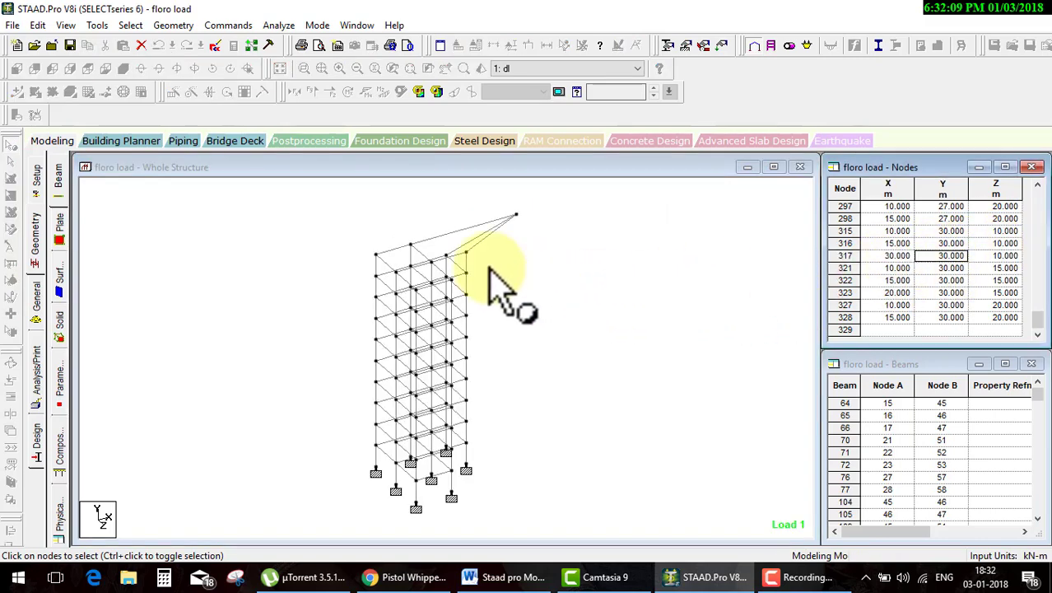
{"action": "left_click", "coordinate": [885, 294]}
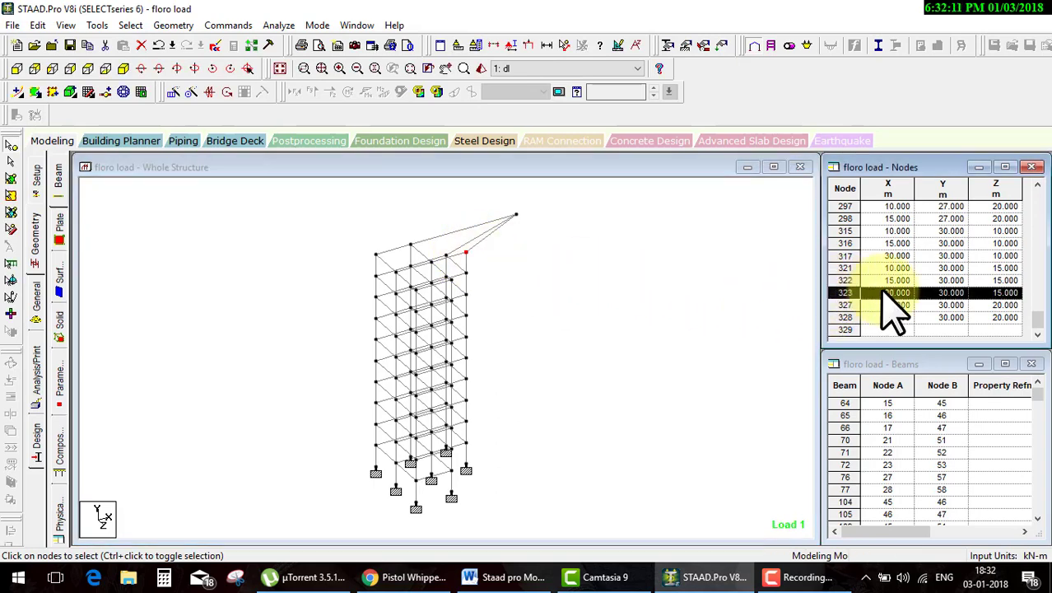
{"action": "type", "text": "30"}
{"action": "key", "text": "Tab"}
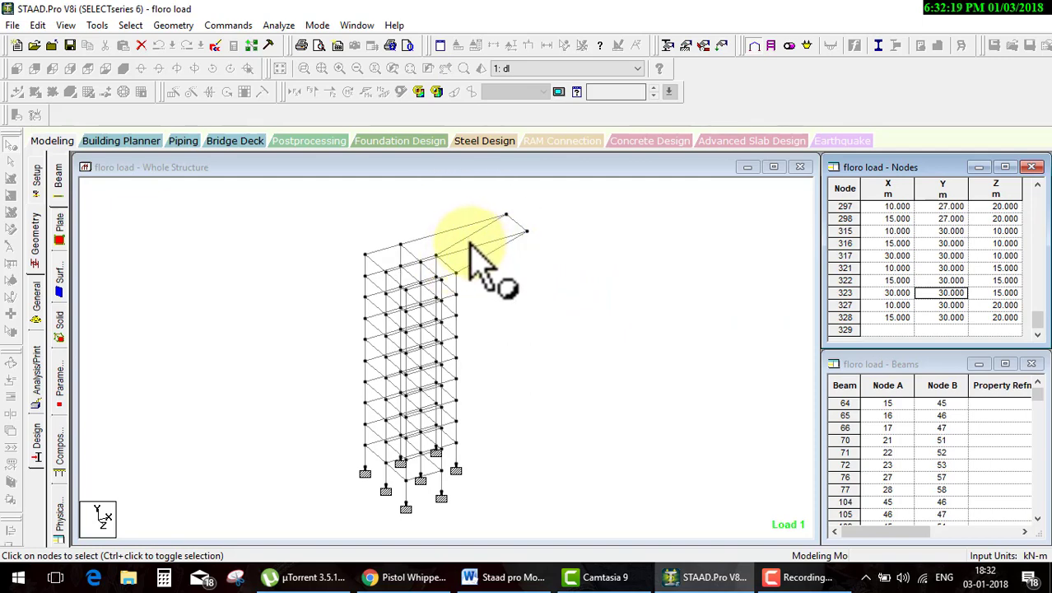
Delete the three leftover top beams, including diagonal beam 783
{"action": "left_click", "coordinate": [253, 235]}
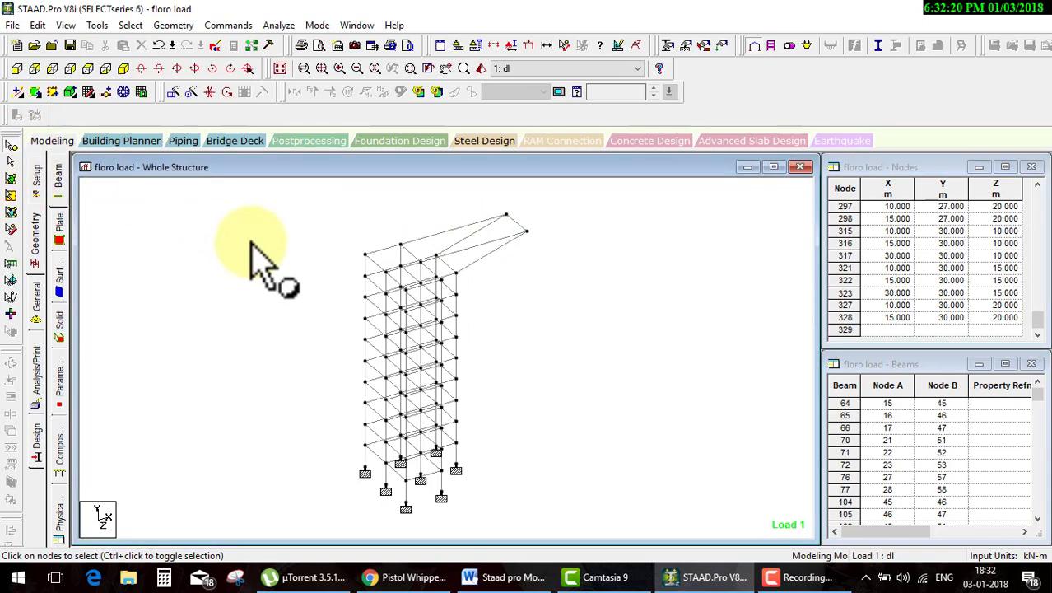
{"action": "left_click", "coordinate": [12, 145]}
{"action": "left_click", "coordinate": [486, 257]}
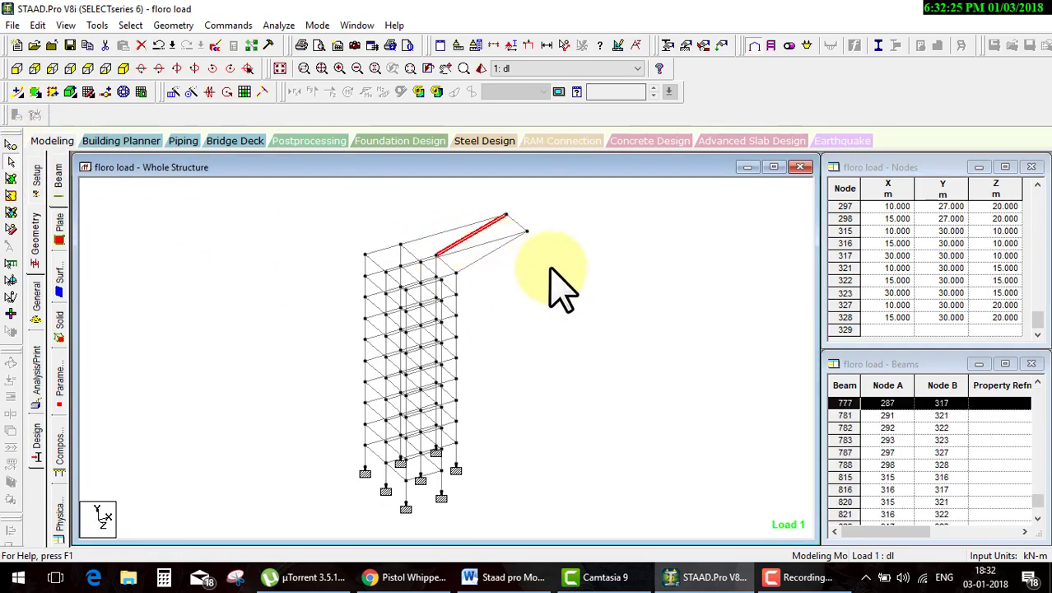
{"action": "left_click", "coordinate": [511, 252]}
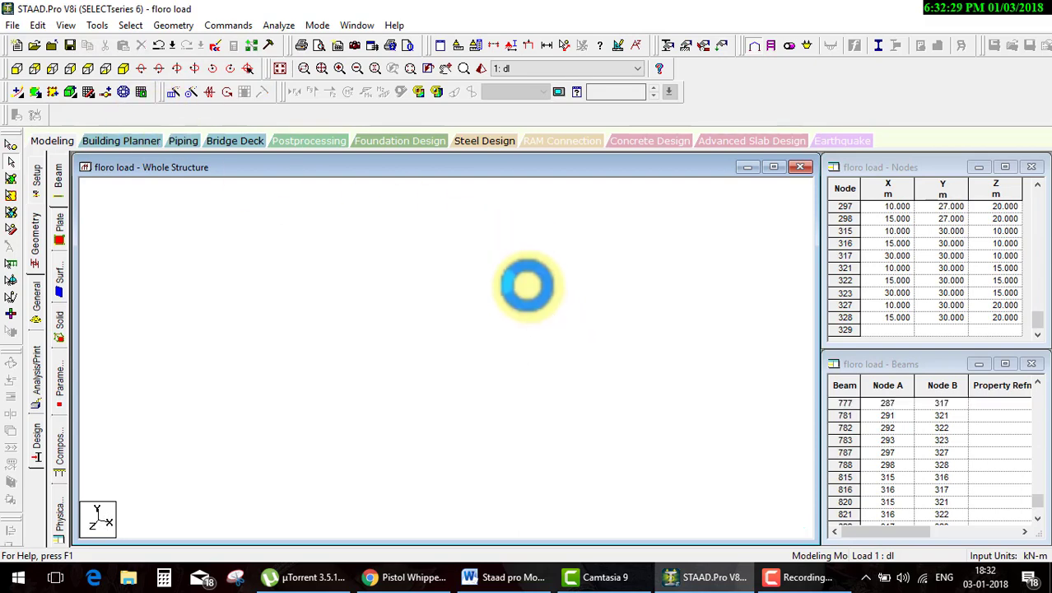
{"action": "left_click", "coordinate": [495, 277]}
{"action": "key", "text": "Delete"}
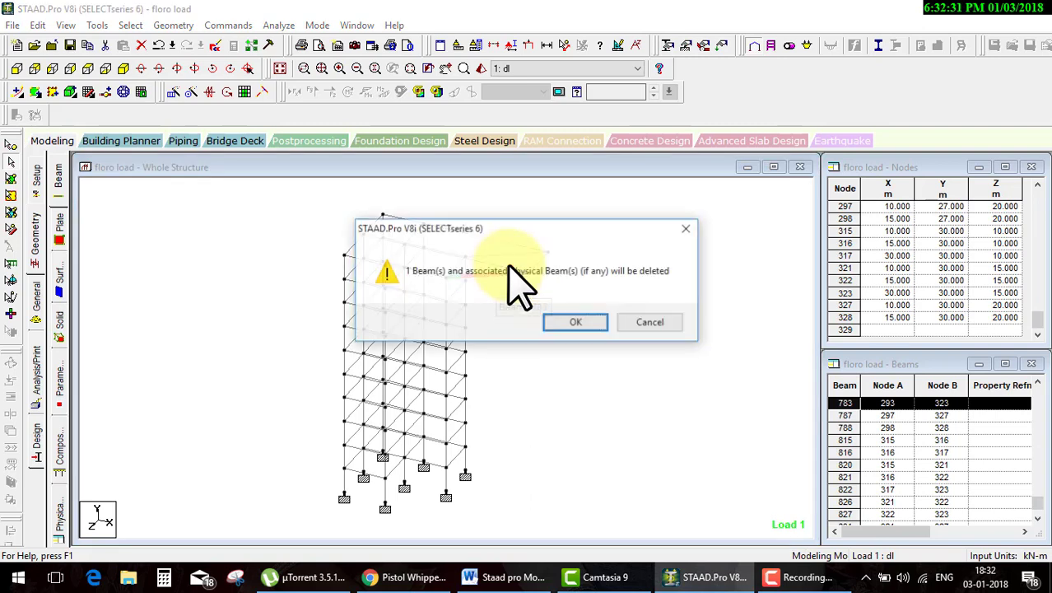
{"action": "key", "text": "Return"}
{"action": "left_click", "coordinate": [512, 257]}
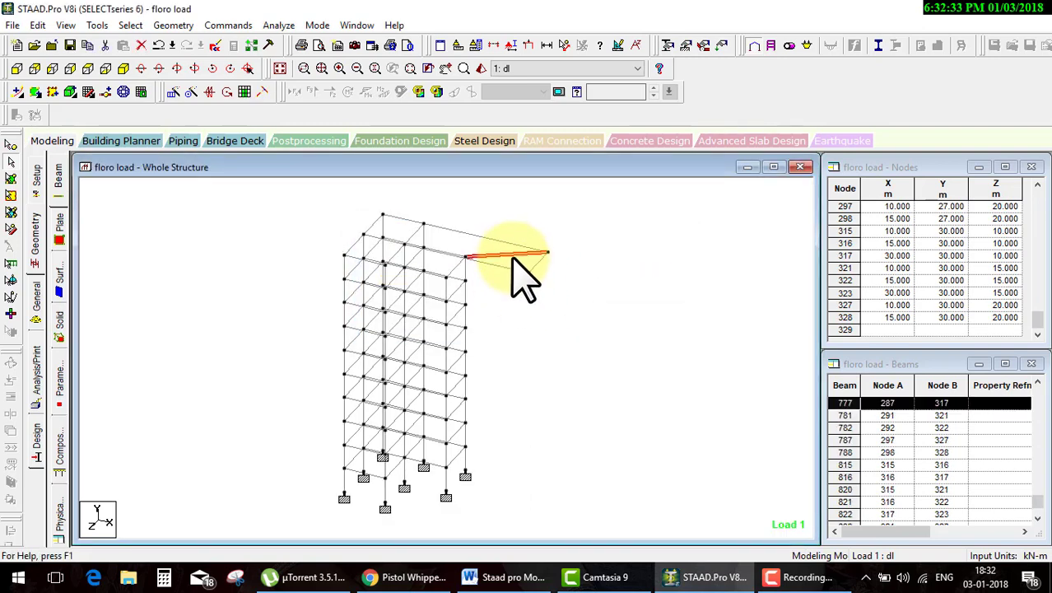
{"action": "key", "text": "Delete"}
{"action": "key", "text": "Return"}
{"action": "left_click", "coordinate": [492, 276]}
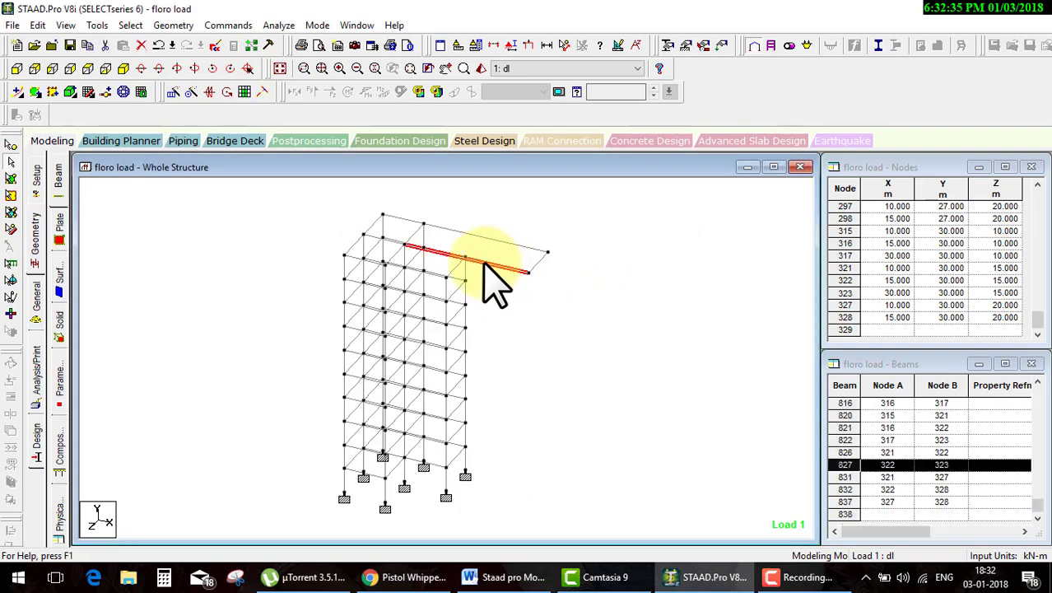
{"action": "key", "text": "Delete"}
{"action": "key", "text": "Return"}
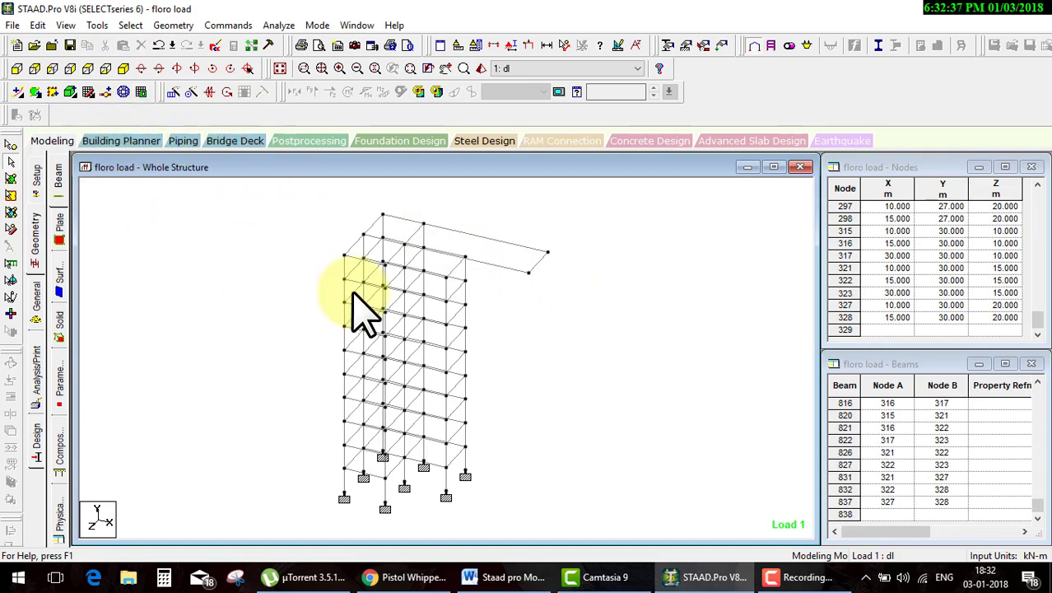
Select the four top-bay beams 827, 822, 816 and 821
{"action": "mouse_move", "coordinate": [354, 308]}
{"action": "middle_mouse_down"}
{"action": "mouse_move", "coordinate": [347, 286]}
{"action": "mouse_move", "coordinate": [458, 311]}
{"action": "middle_mouse_up"}
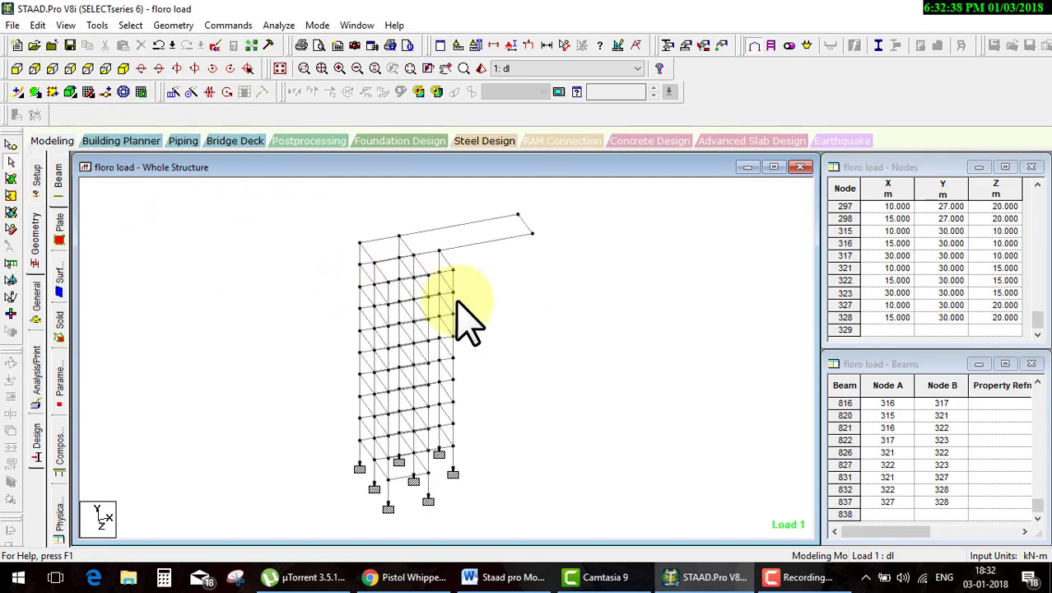
{"action": "left_click", "coordinate": [510, 236]}
{"action": "left_click", "coordinate": [524, 227], "text": "ctrl"}
{"action": "left_click", "coordinate": [481, 223], "text": "ctrl"}
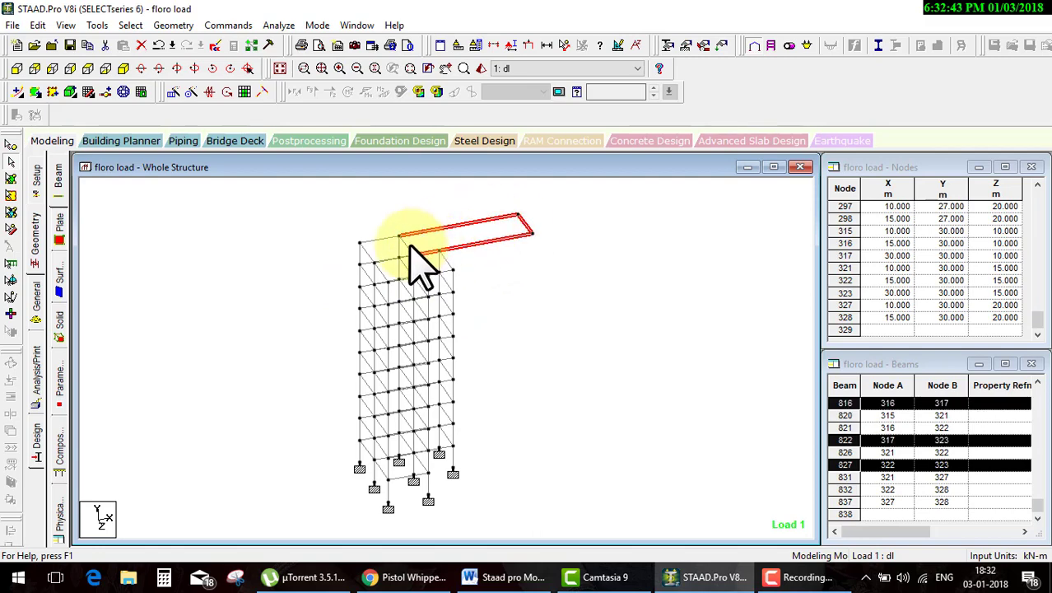
{"action": "left_click", "coordinate": [405, 244], "text": "ctrl"}
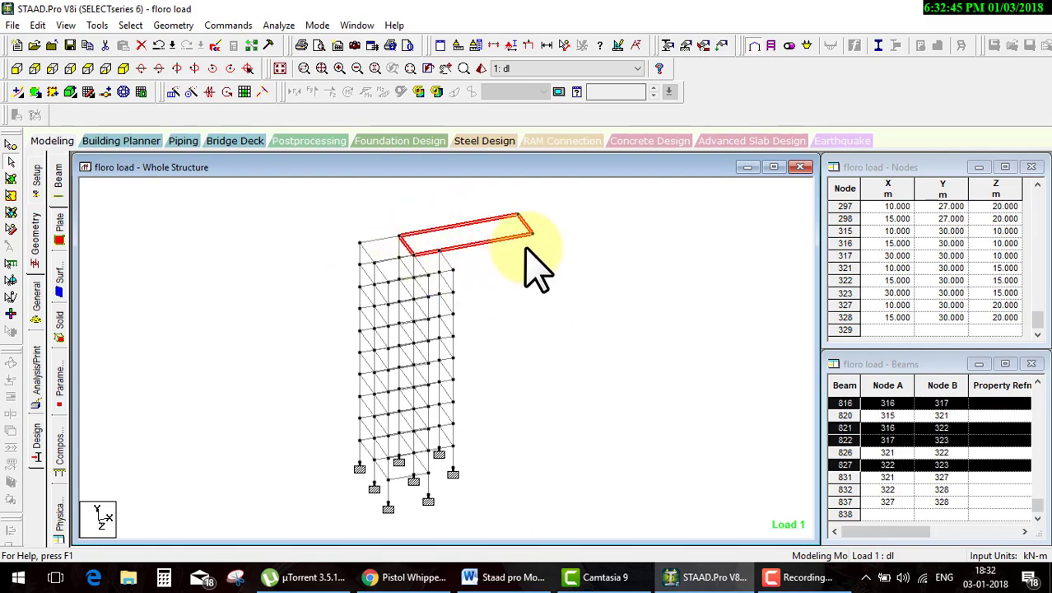
Open load case 1's YRANGE floor load command for editing
{"action": "left_click", "coordinate": [37, 313]}
{"action": "left_click", "coordinate": [58, 362]}
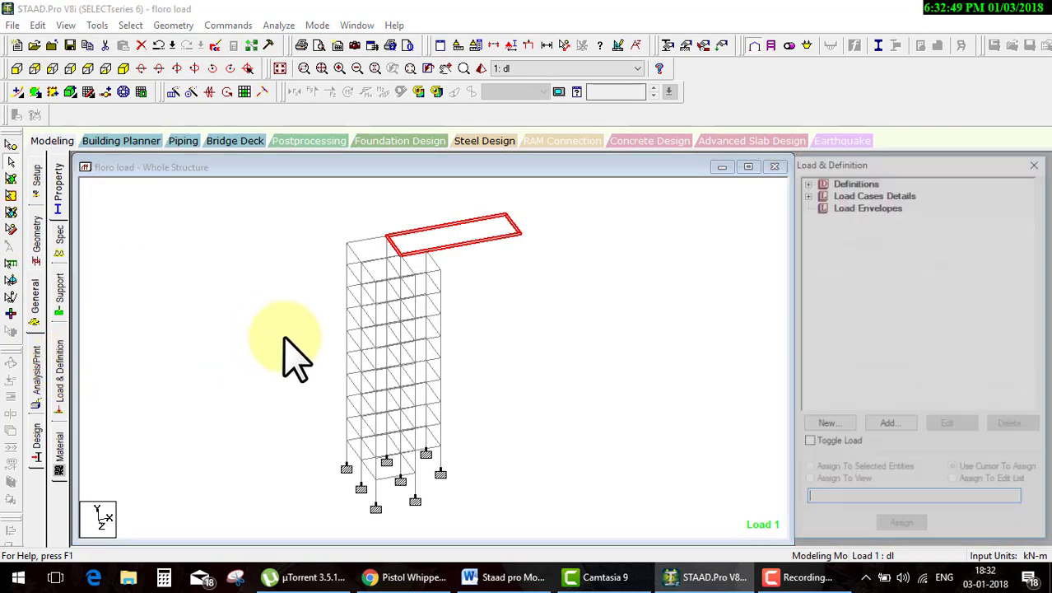
{"action": "left_click", "coordinate": [847, 196]}
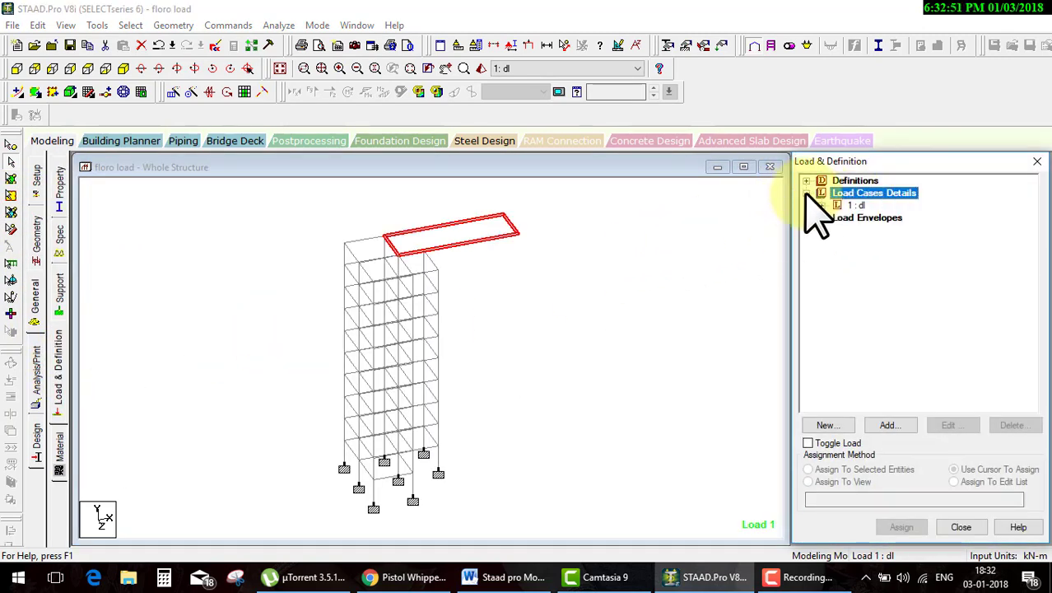
{"action": "left_click", "coordinate": [823, 206]}
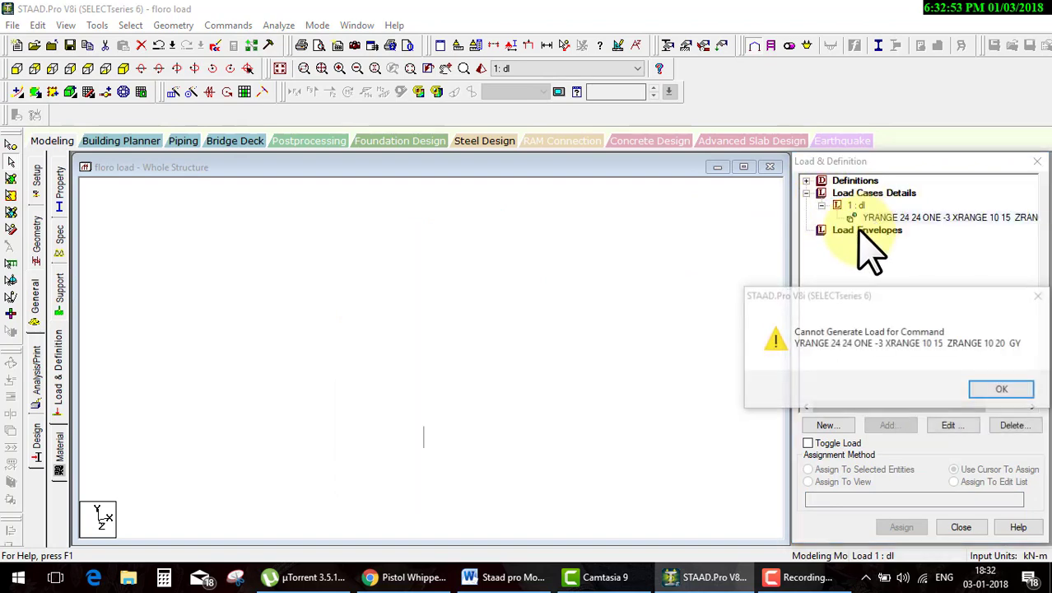
{"action": "left_click", "coordinate": [984, 389]}
{"action": "left_click", "coordinate": [901, 218]}
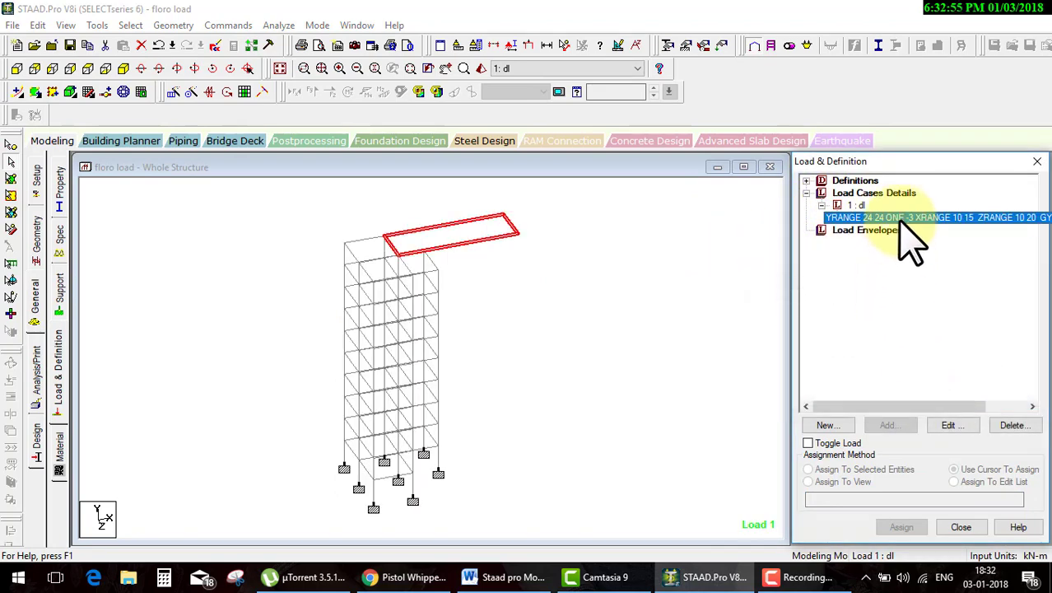
{"action": "double_click", "coordinate": [879, 219]}
{"action": "left_click_drag", "start_coordinate": [597, 117], "coordinate": [841, 149]}
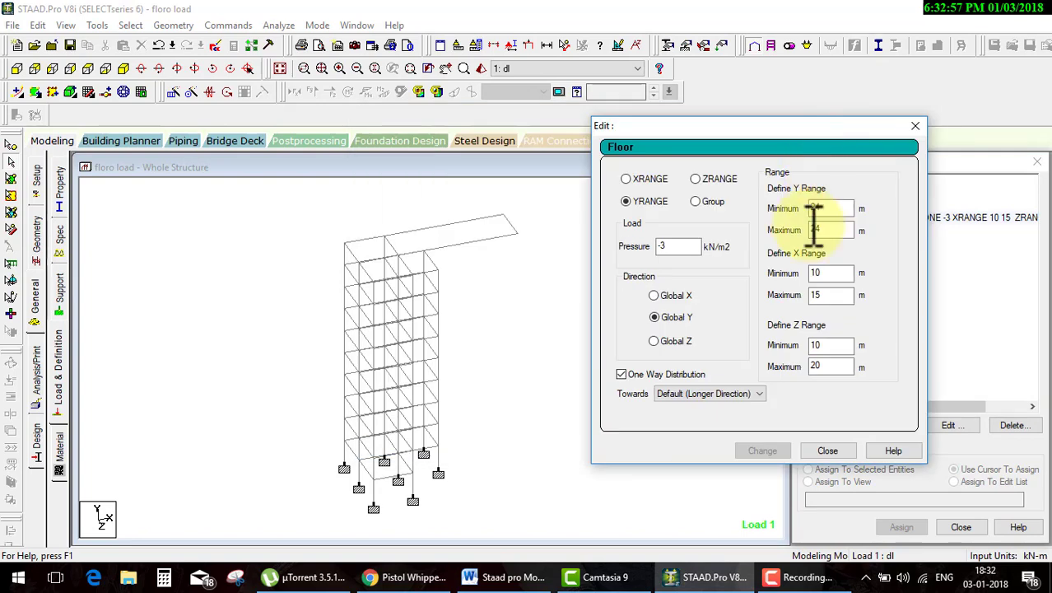
Check node 316's coordinates and set the X-range minimum to 15
{"action": "left_click", "coordinate": [11, 146]}
{"action": "left_click", "coordinate": [392, 240]}
{"action": "double_click", "coordinate": [391, 240]}
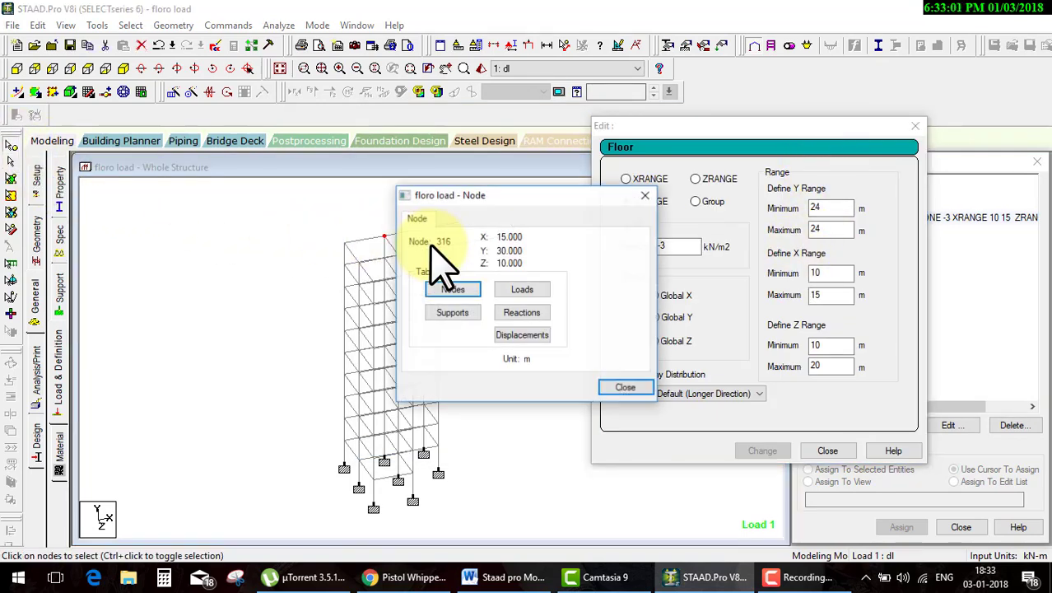
{"action": "left_click", "coordinate": [625, 387]}
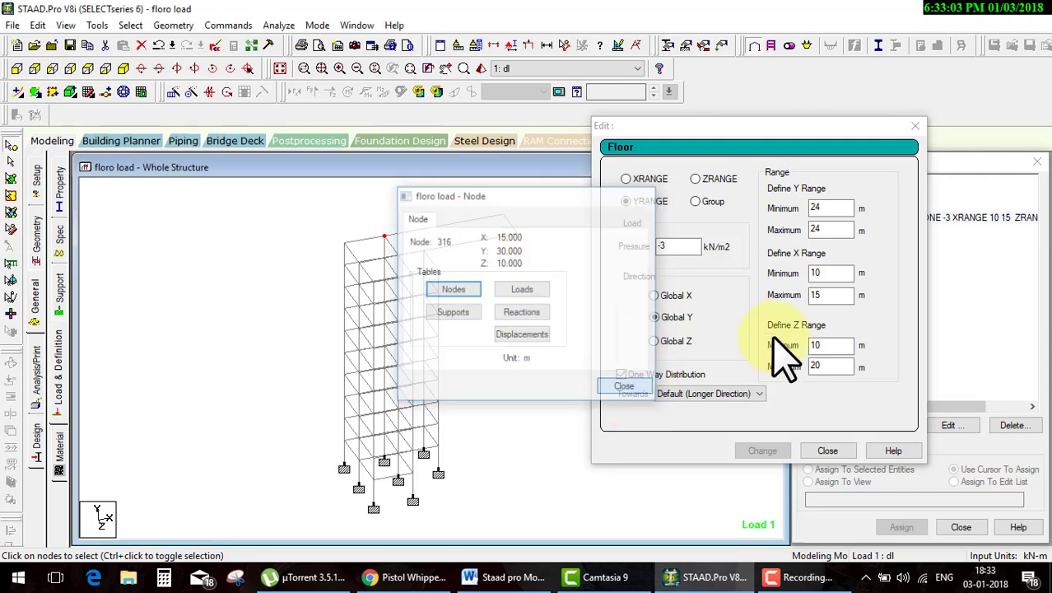
{"action": "double_click", "coordinate": [823, 273]}
{"action": "type", "text": "15"}
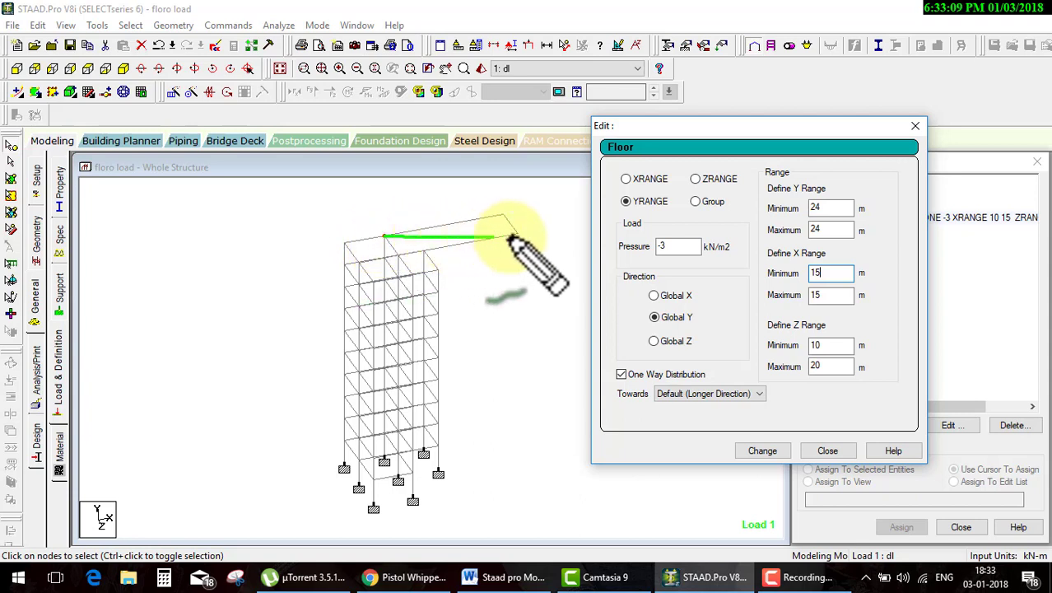
Check corner node 323, set the Z-range maximum to 15 and apply the ranges
{"action": "mouse_move", "coordinate": [511, 237]}
{"action": "left_mouse_down"}
{"action": "mouse_move", "coordinate": [383, 237]}
{"action": "mouse_move", "coordinate": [382, 219]}
{"action": "left_mouse_up"}
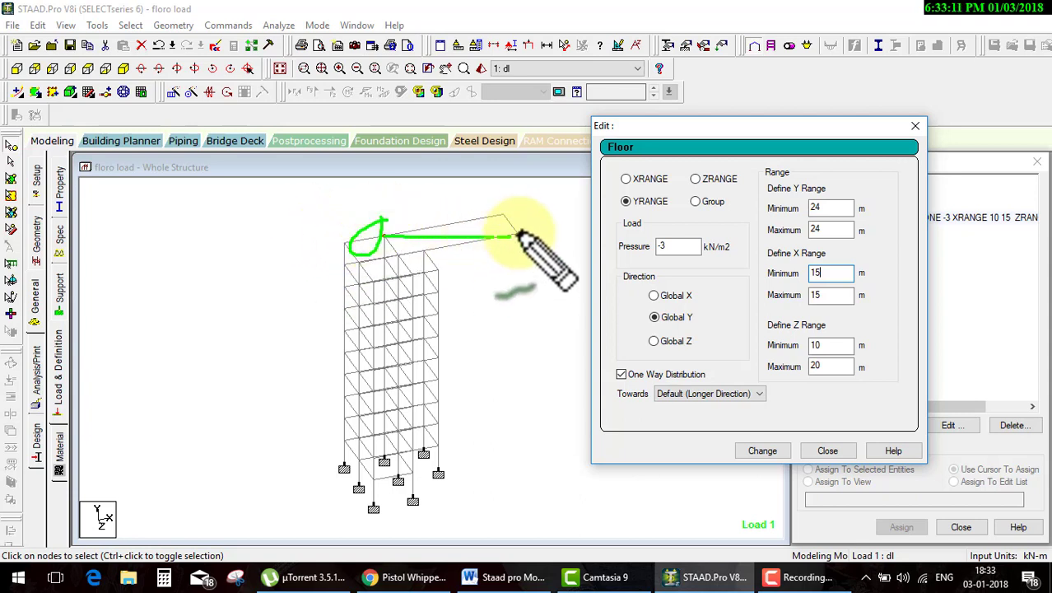
{"action": "left_click_drag", "start_coordinate": [510, 223], "coordinate": [505, 247]}
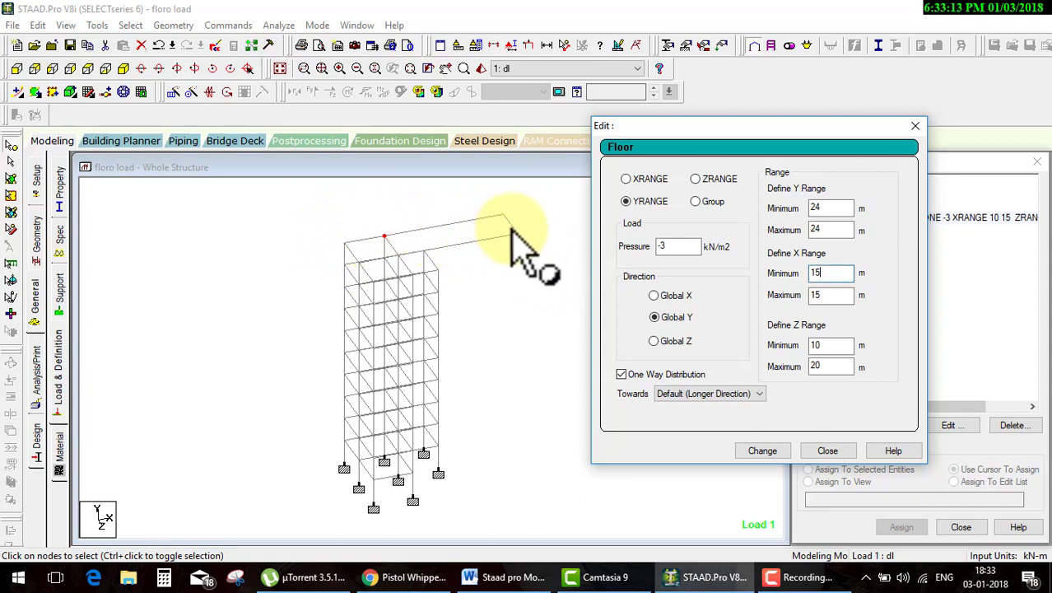
{"action": "double_click", "coordinate": [519, 228]}
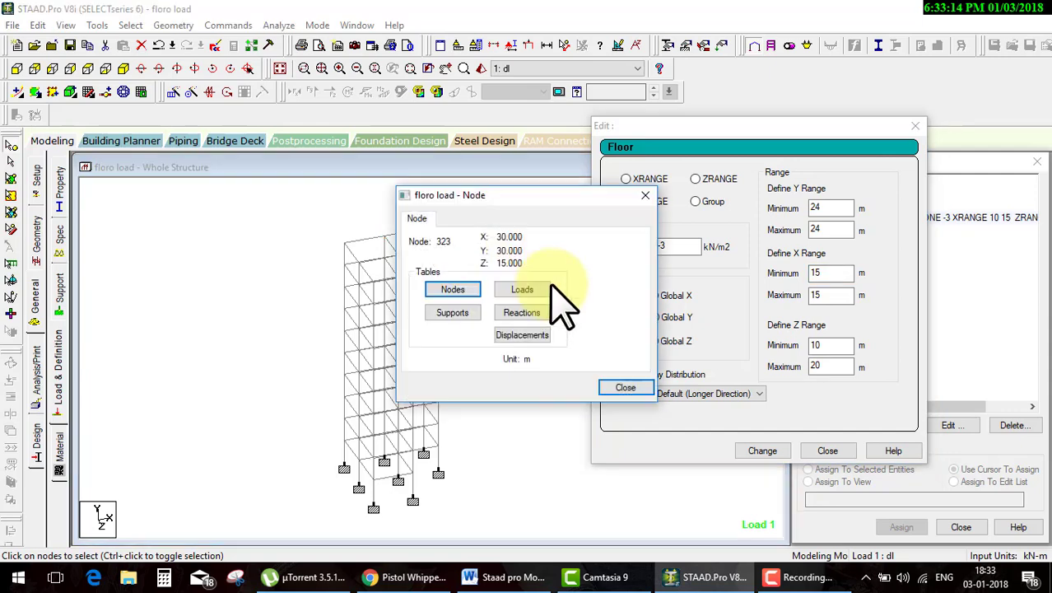
{"action": "left_click", "coordinate": [626, 387]}
{"action": "key", "text": "shift+Home"}
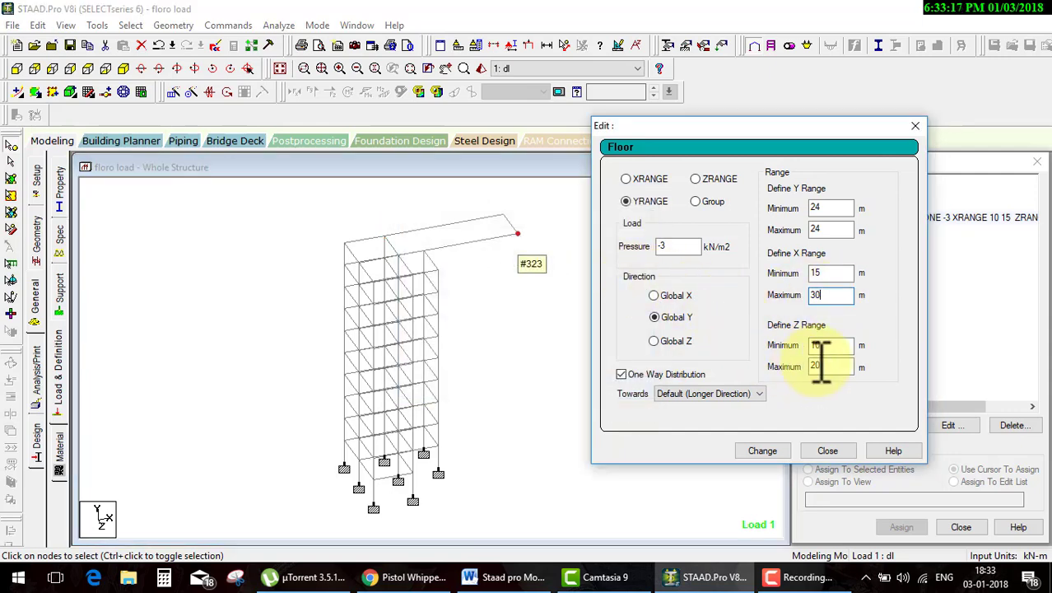
{"action": "double_click", "coordinate": [821, 366]}
{"action": "type", "text": "15"}
{"action": "left_click", "coordinate": [775, 450]}
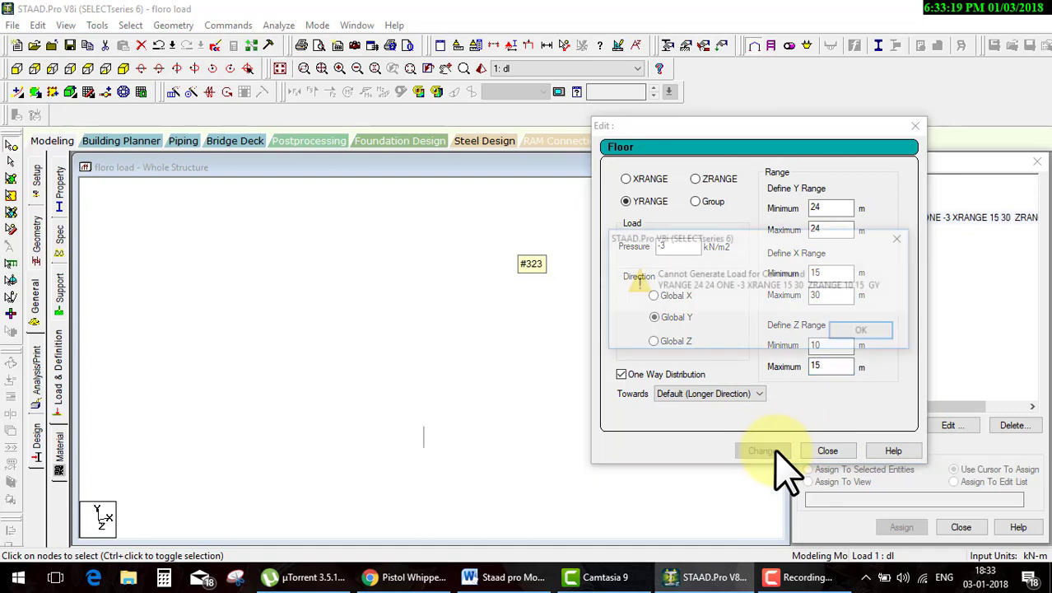
{"action": "left_click", "coordinate": [860, 329]}
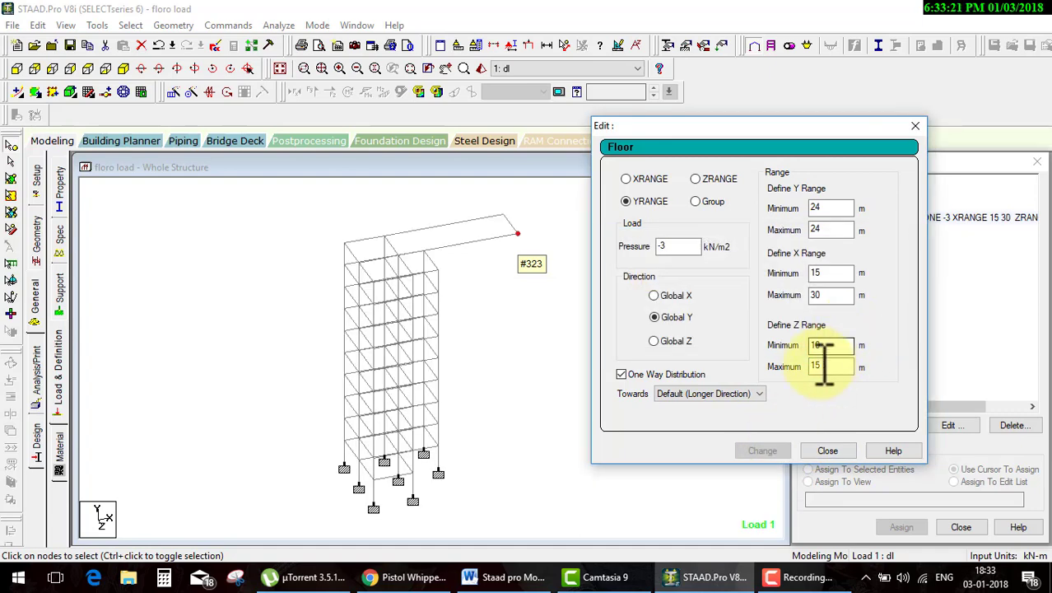
Recheck nodes 323 and 316, then set the Y range to 30–30 and apply
{"action": "double_click", "coordinate": [517, 235]}
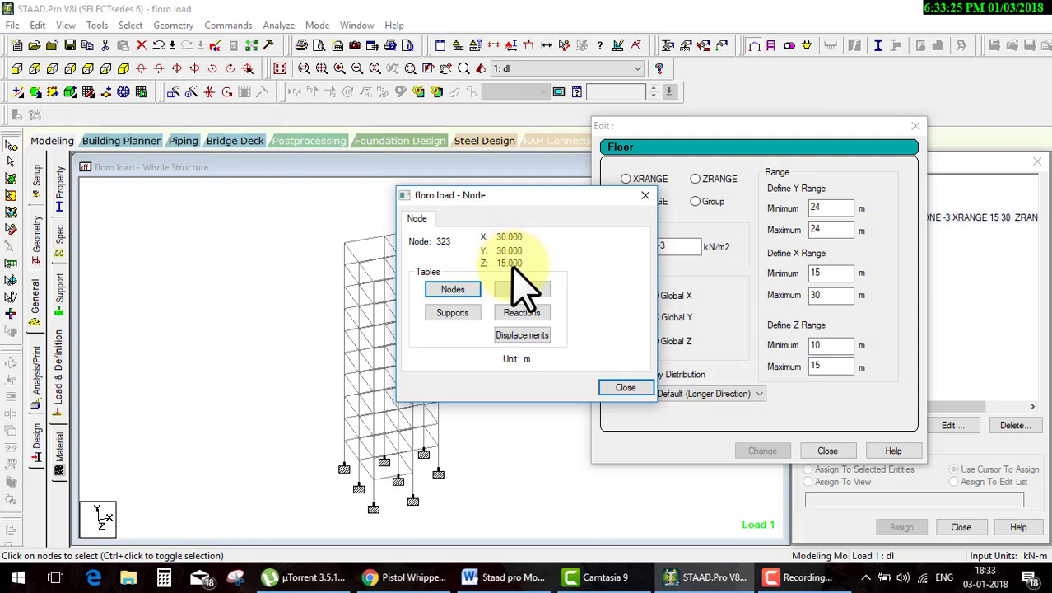
{"action": "left_click", "coordinate": [628, 388]}
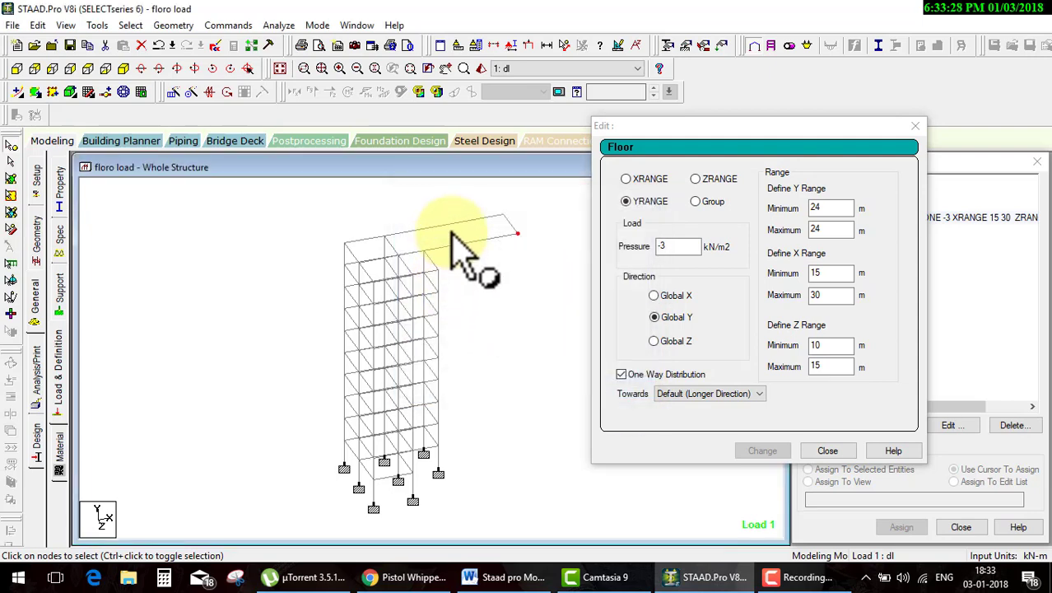
{"action": "double_click", "coordinate": [384, 238]}
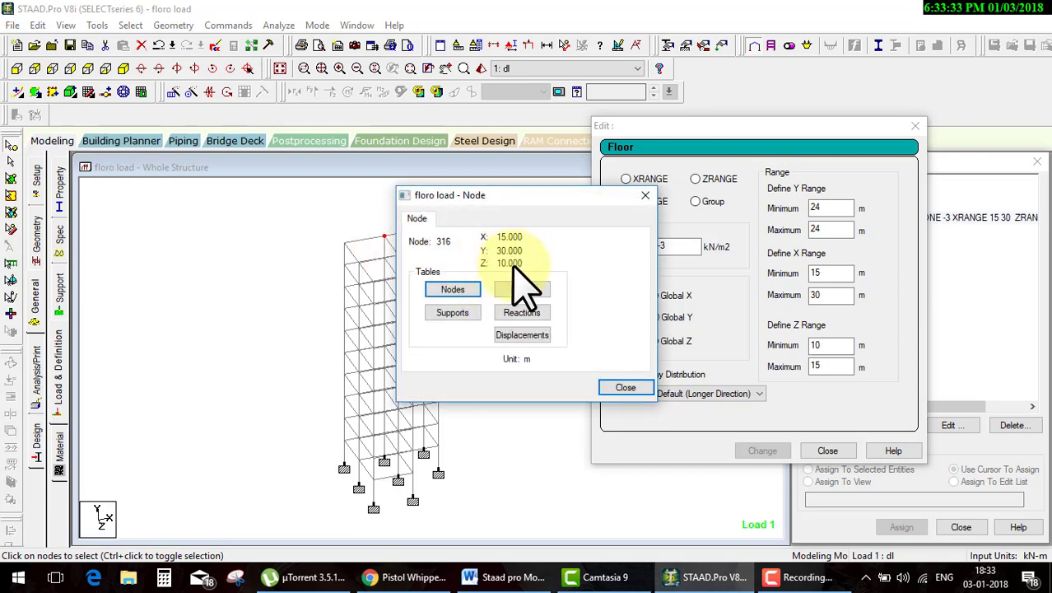
{"action": "left_click", "coordinate": [625, 387]}
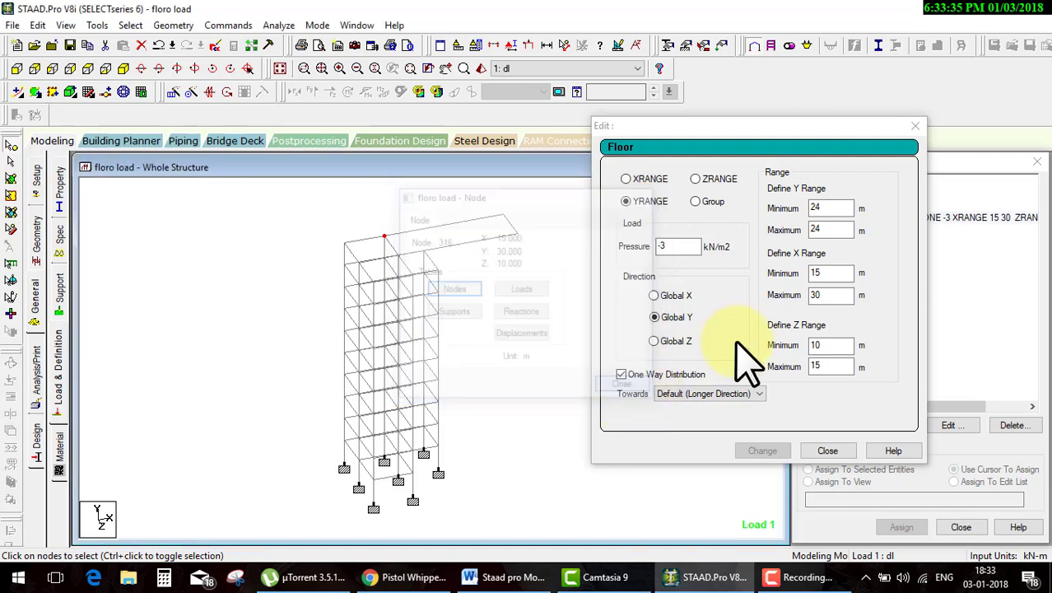
{"action": "double_click", "coordinate": [840, 230]}
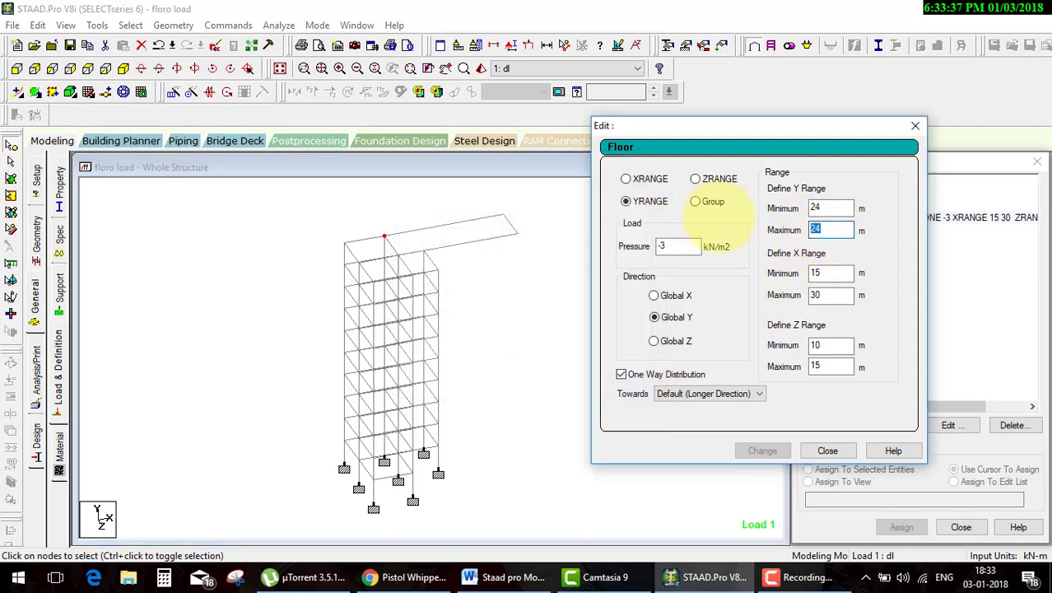
{"action": "type", "text": "30"}
{"action": "double_click", "coordinate": [823, 207]}
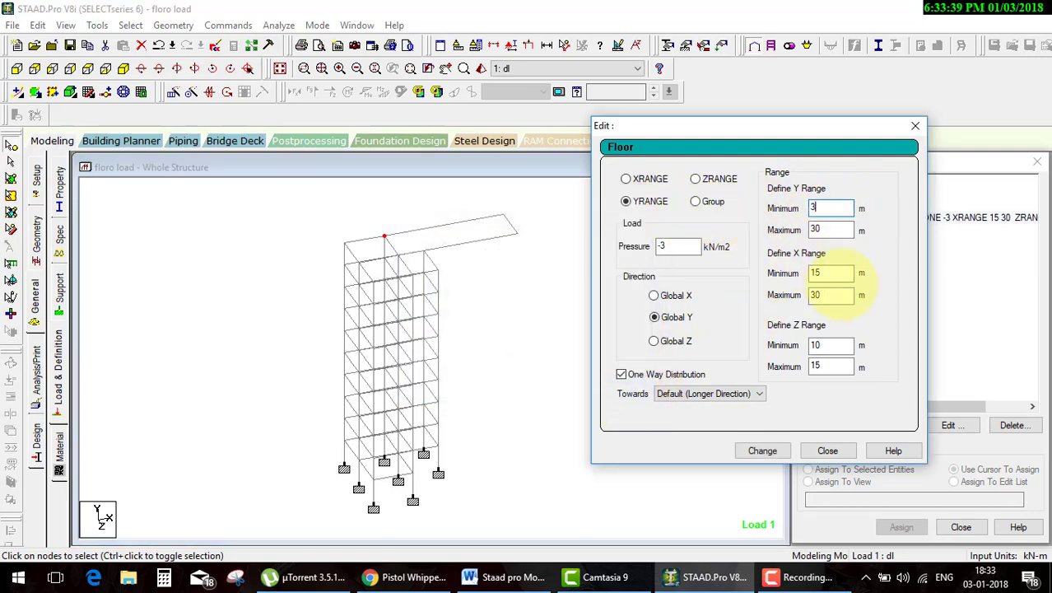
{"action": "type", "text": "0"}
{"action": "left_click", "coordinate": [765, 451]}
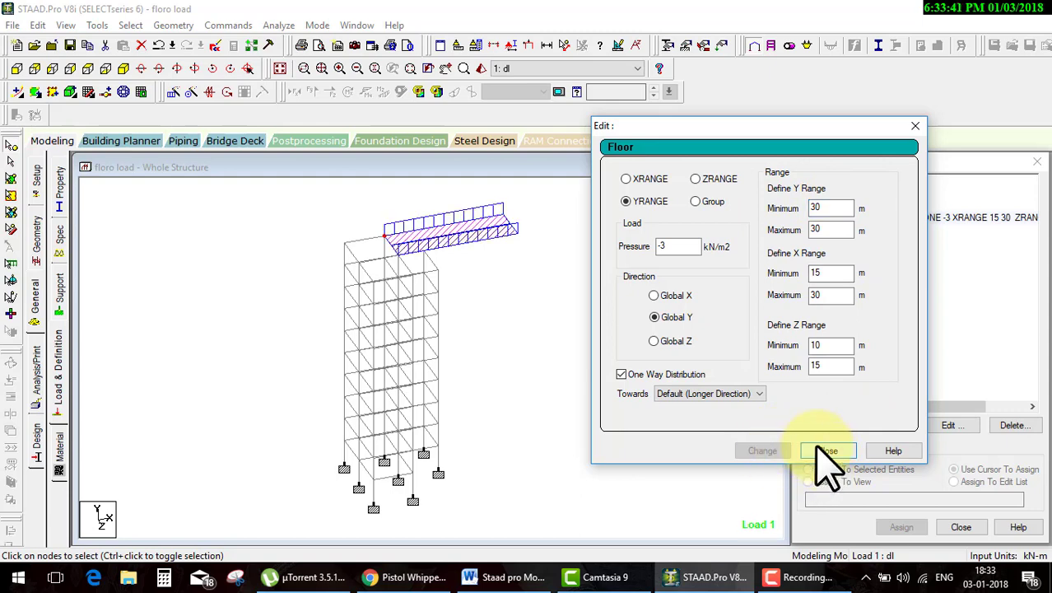
{"action": "left_click", "coordinate": [825, 451]}
{"action": "scroll", "coordinate": [453, 238], "scroll_direction": "up", "scroll_amount": 2}
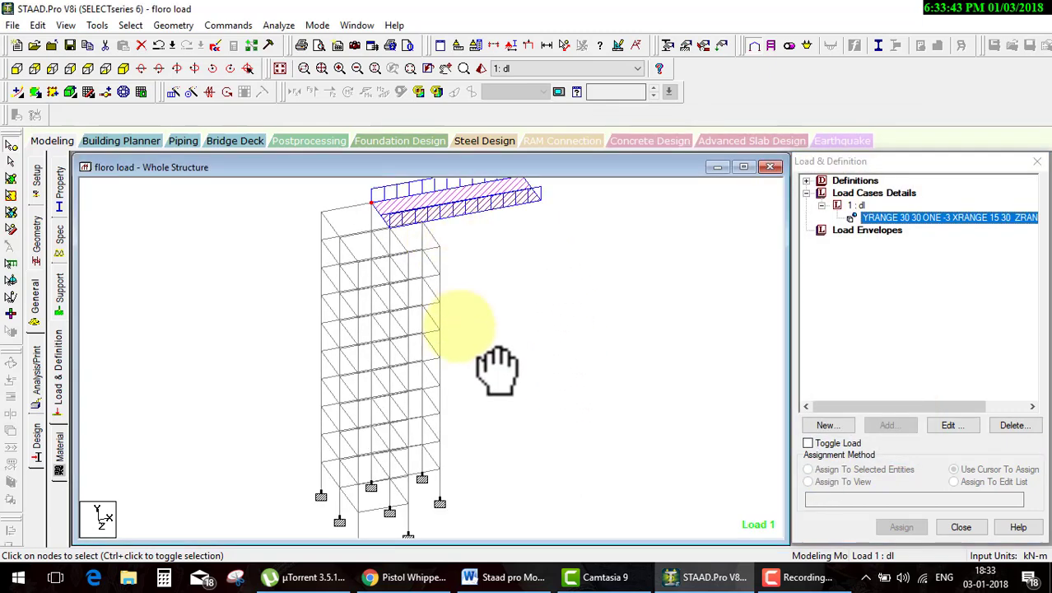
{"action": "middle_click_drag", "start_coordinate": [497, 368], "coordinate": [466, 359]}
{"action": "key", "text": "ctrl+shift+d"}
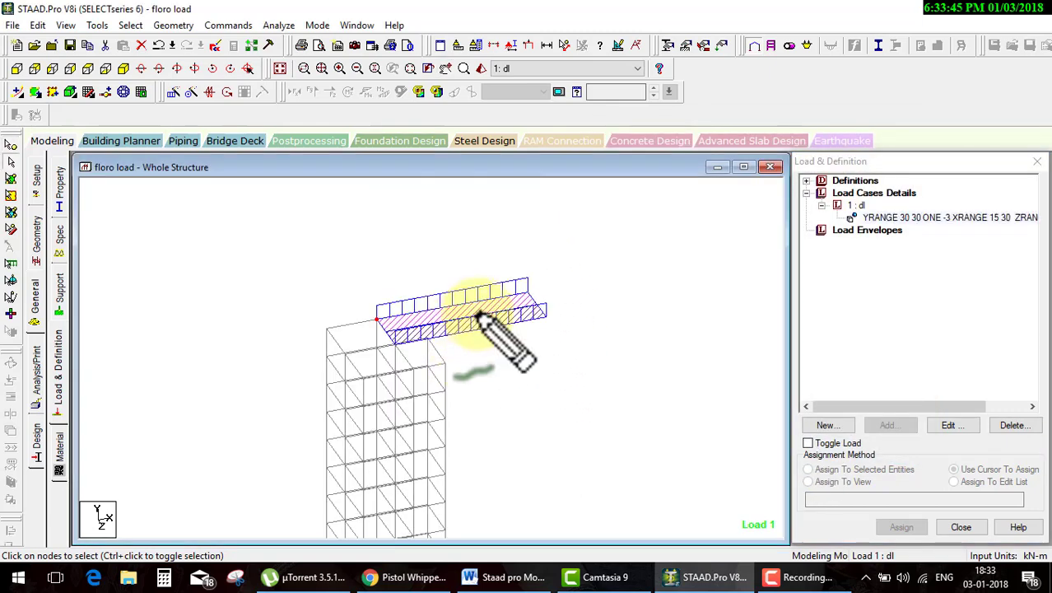
{"action": "left_click_drag", "start_coordinate": [410, 298], "coordinate": [395, 344]}
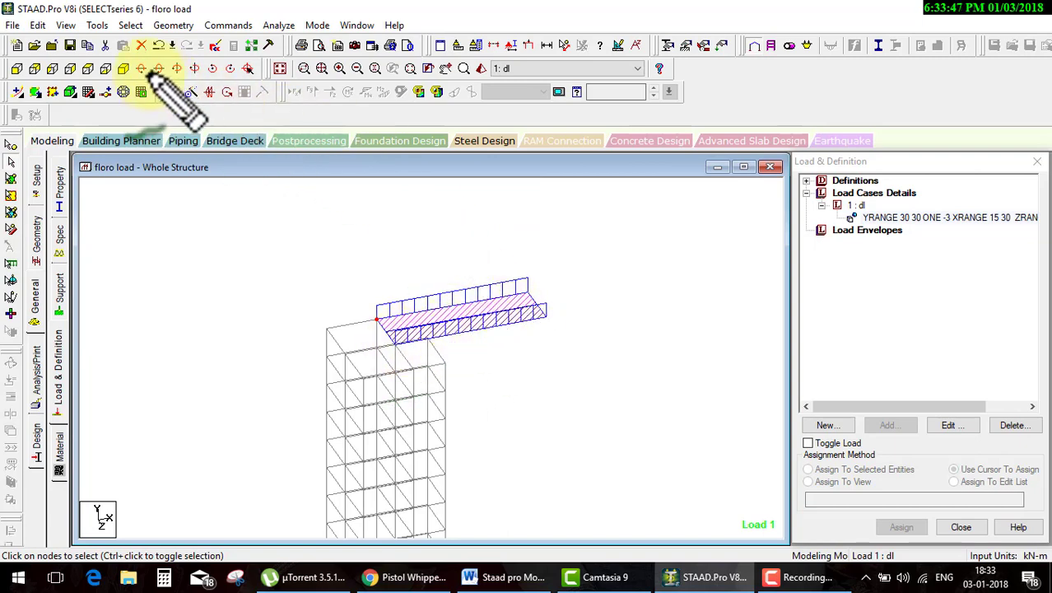
{"action": "left_click", "coordinate": [88, 69]}
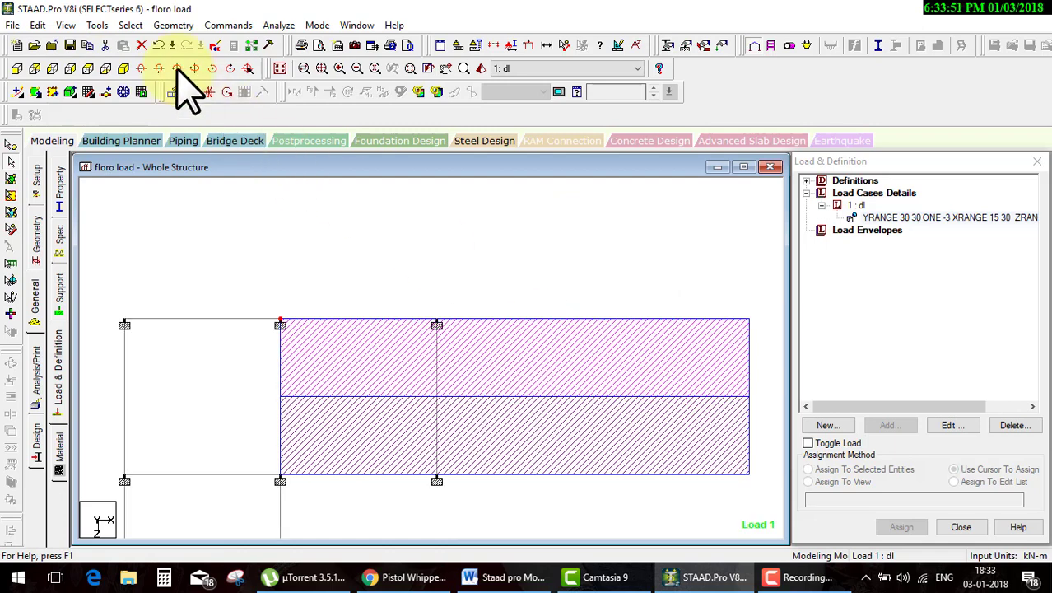
{"action": "left_click", "coordinate": [123, 68]}
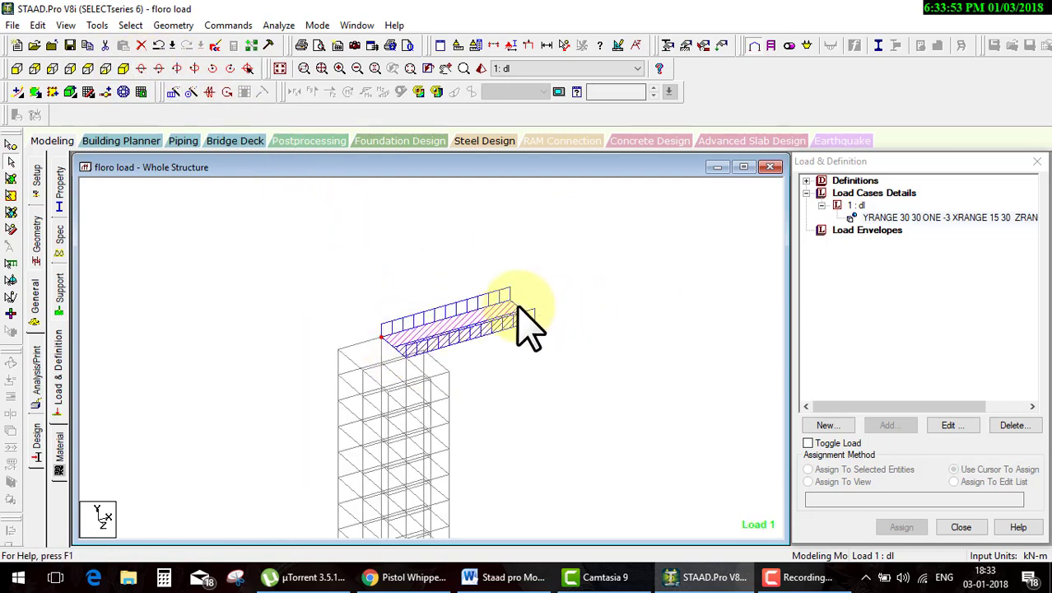
{"action": "key", "text": "ctrl+shift+d"}
{"action": "mouse_move", "coordinate": [408, 356]}
{"action": "left_mouse_down"}
{"action": "mouse_move", "coordinate": [414, 319]}
{"action": "mouse_move", "coordinate": [394, 357]}
{"action": "mouse_move", "coordinate": [378, 322]}
{"action": "mouse_move", "coordinate": [564, 352]}
{"action": "mouse_move", "coordinate": [521, 307]}
{"action": "left_mouse_up"}
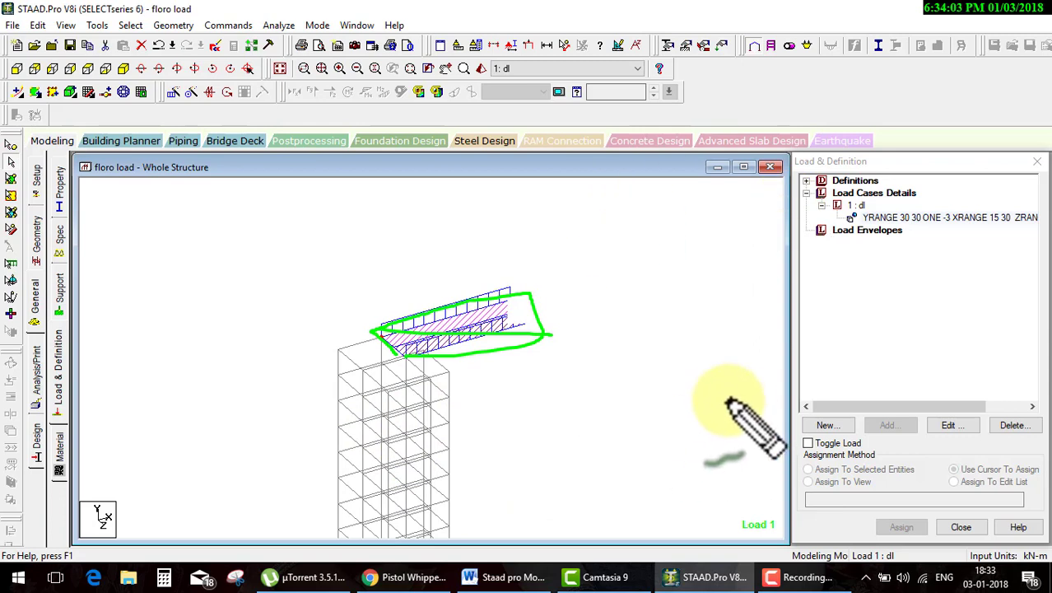
{"action": "key", "text": "Escape"}
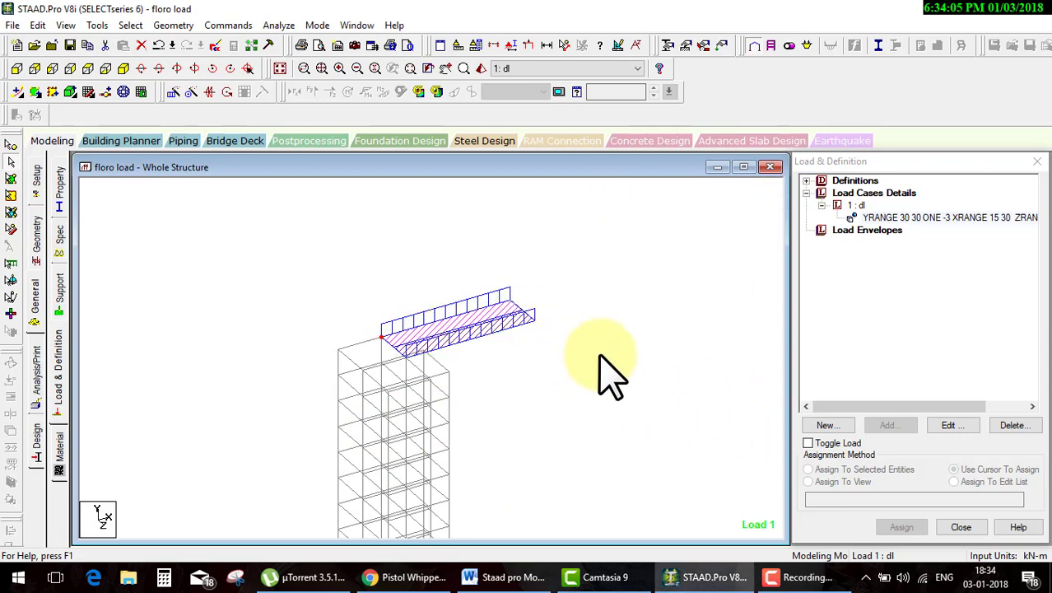
{"action": "left_click", "coordinate": [948, 218]}
{"action": "double_click", "coordinate": [948, 218]}
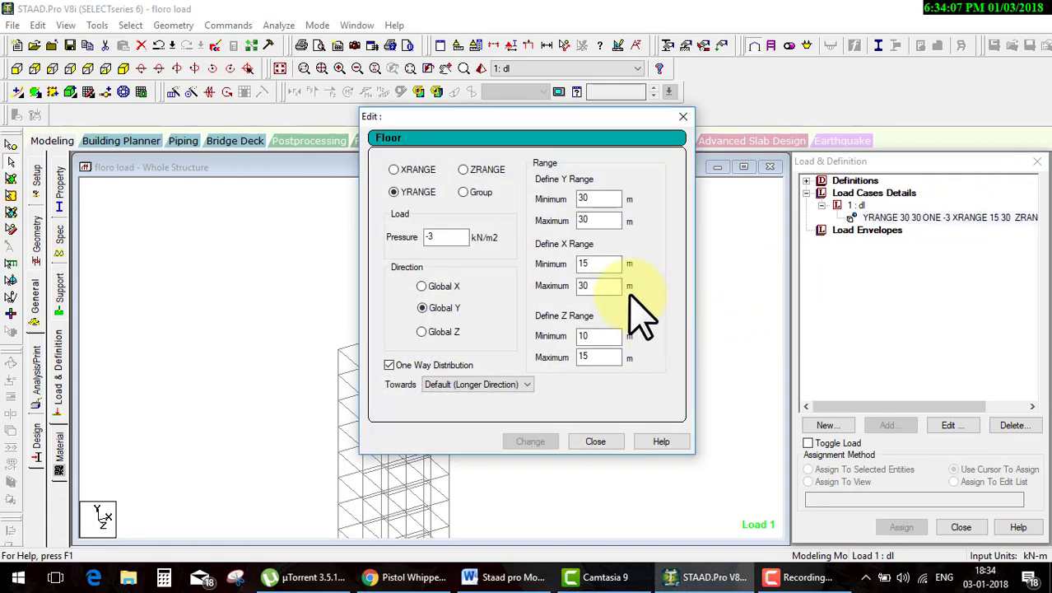
{"action": "left_click", "coordinate": [595, 441]}
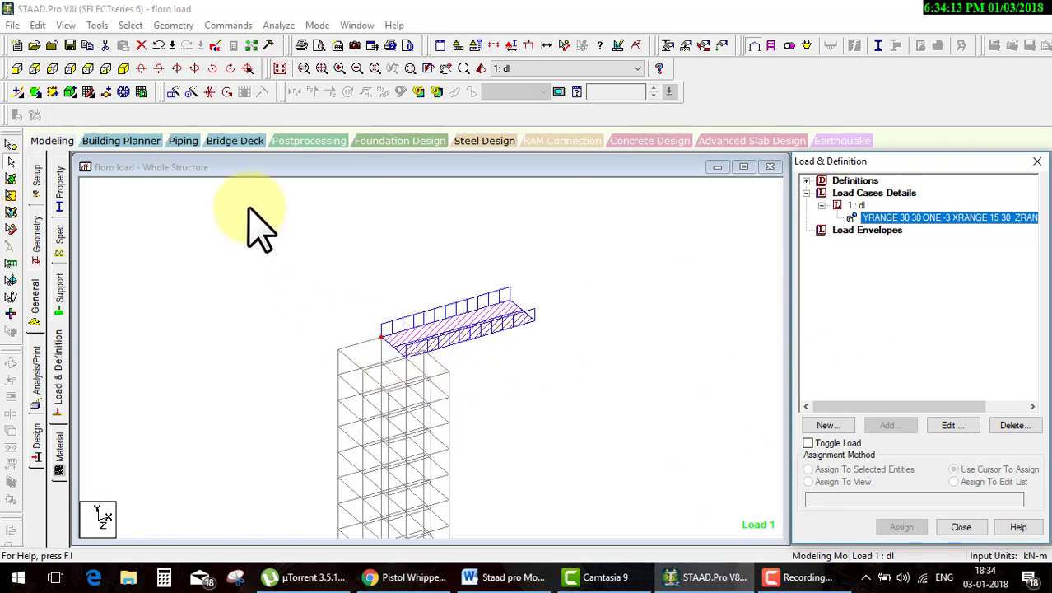
Add a new blank Floor Load item to load case 1 : dl
{"action": "left_click", "coordinate": [16, 68]}
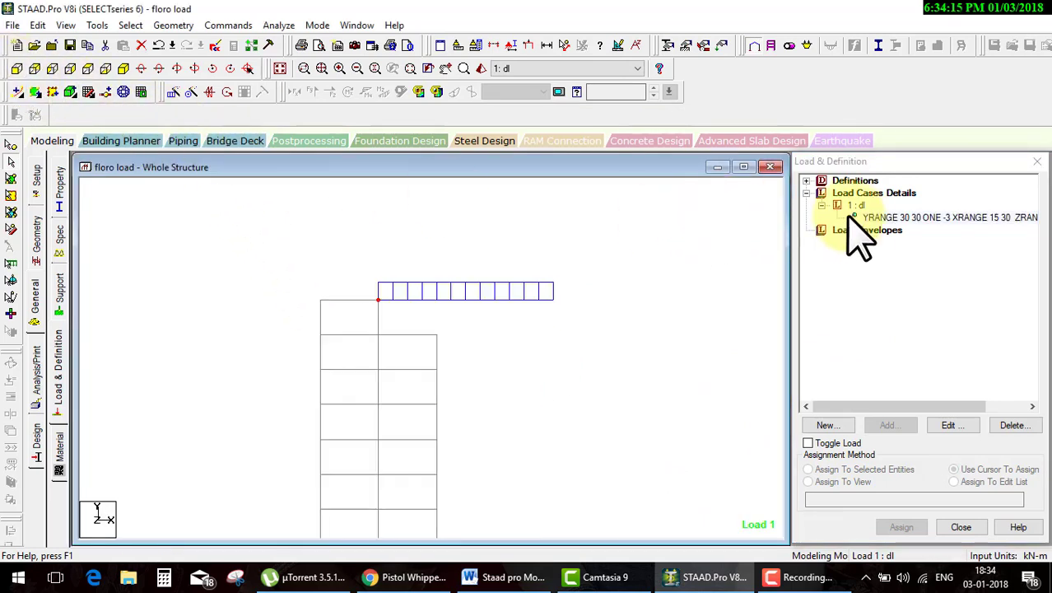
{"action": "left_click", "coordinate": [874, 218]}
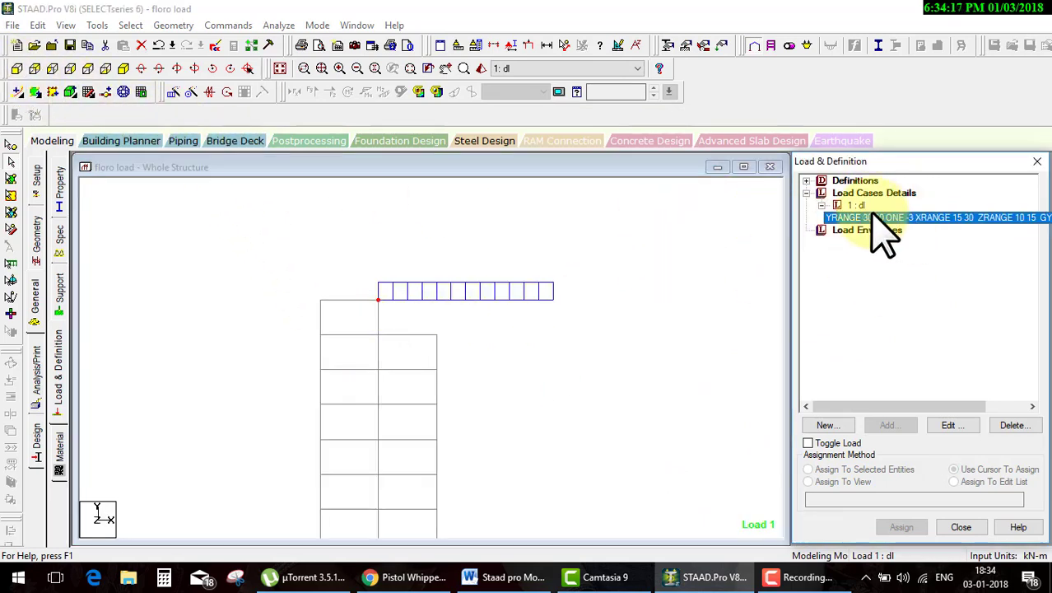
{"action": "left_click", "coordinate": [854, 204]}
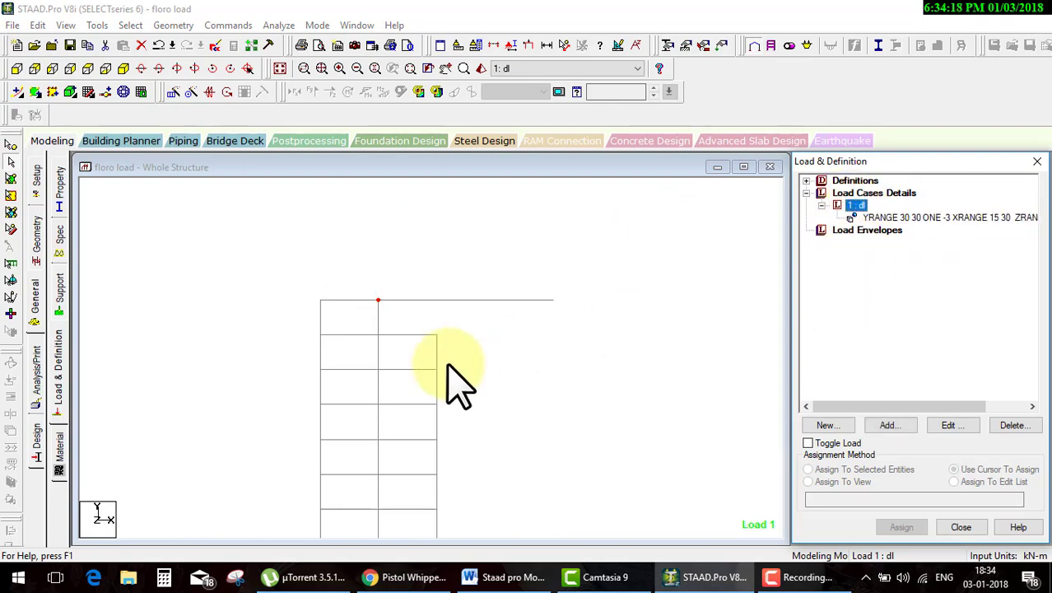
{"action": "left_click", "coordinate": [874, 427]}
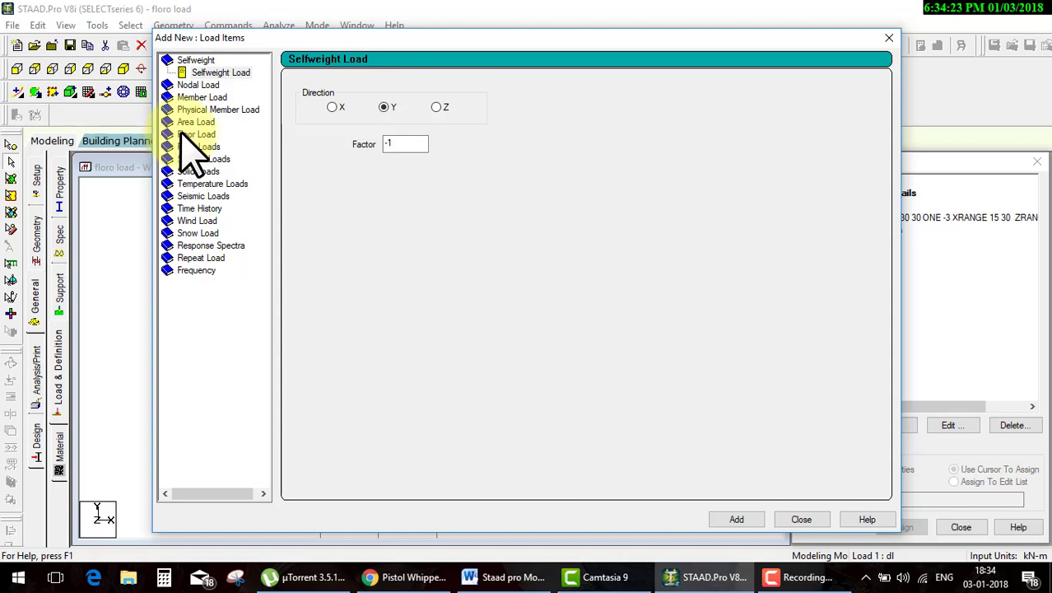
{"action": "left_click", "coordinate": [196, 134]}
{"action": "left_click", "coordinate": [736, 518]}
{"action": "left_click", "coordinate": [801, 519]}
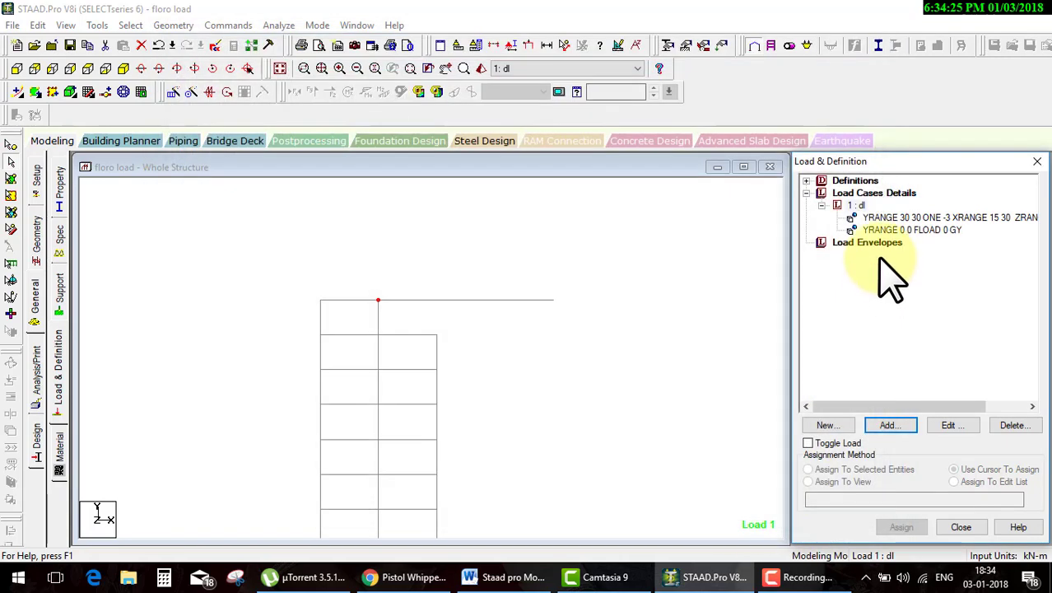